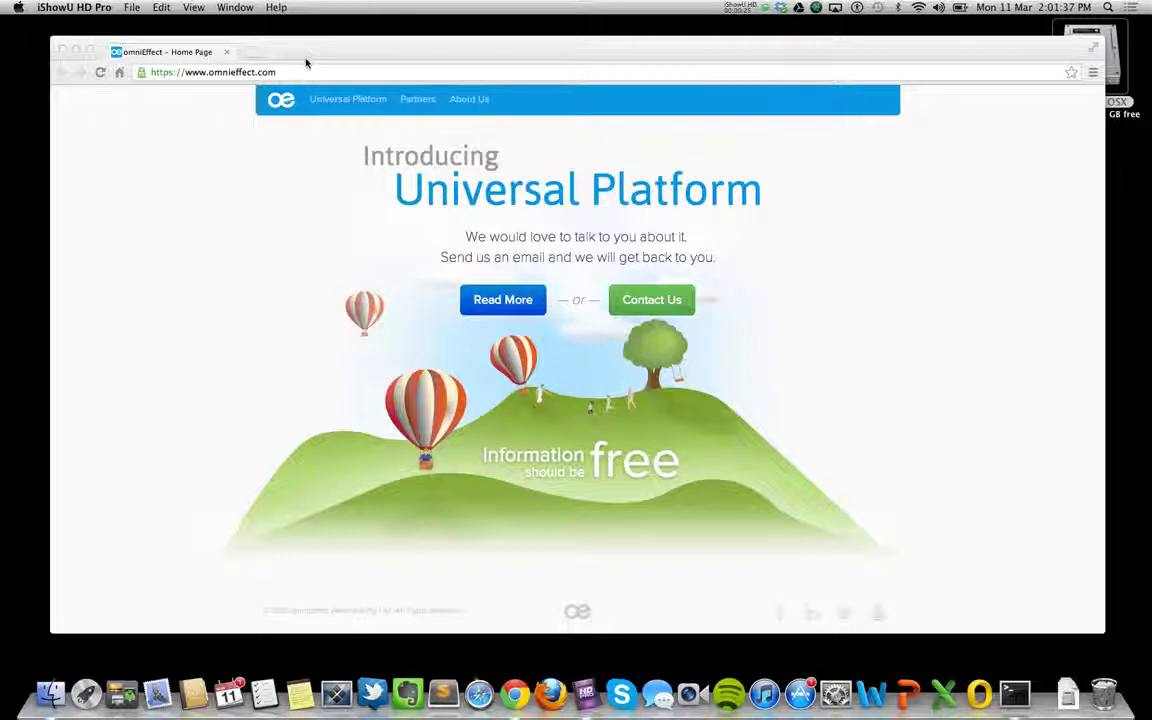
Step: Open demo-universal.omnieffect.net in a new browser tab
left_click(257, 62)
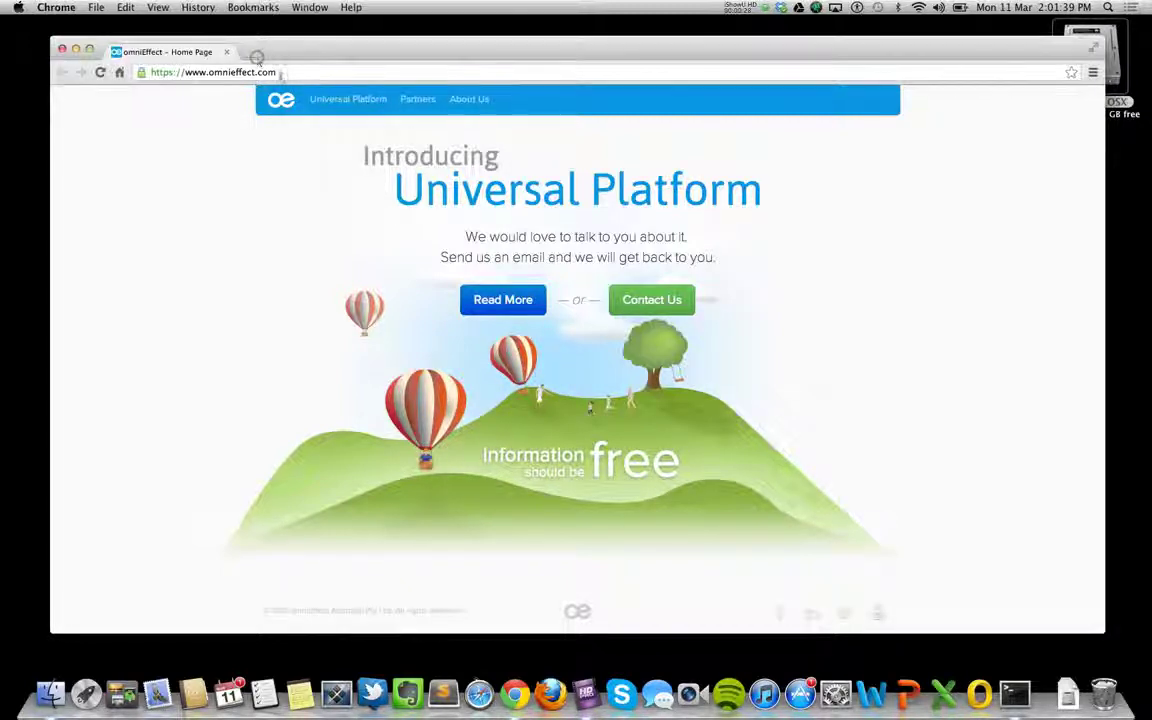
left_click(250, 52)
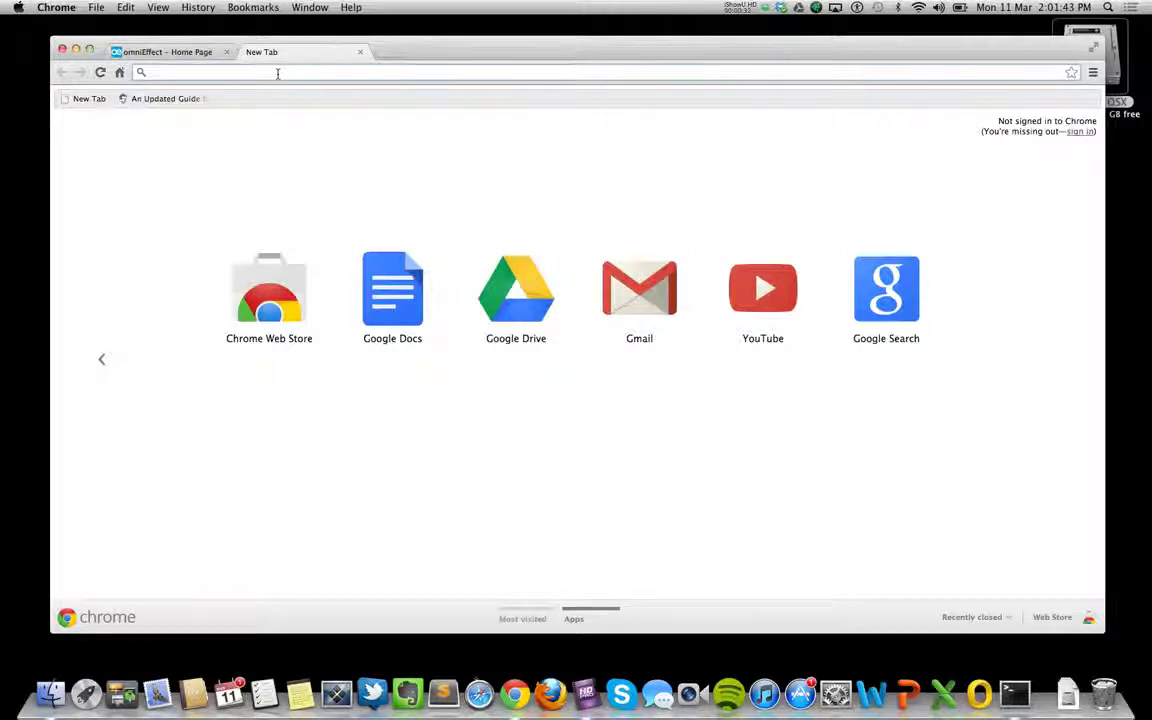
type("demo-universal.omnieffect.net")
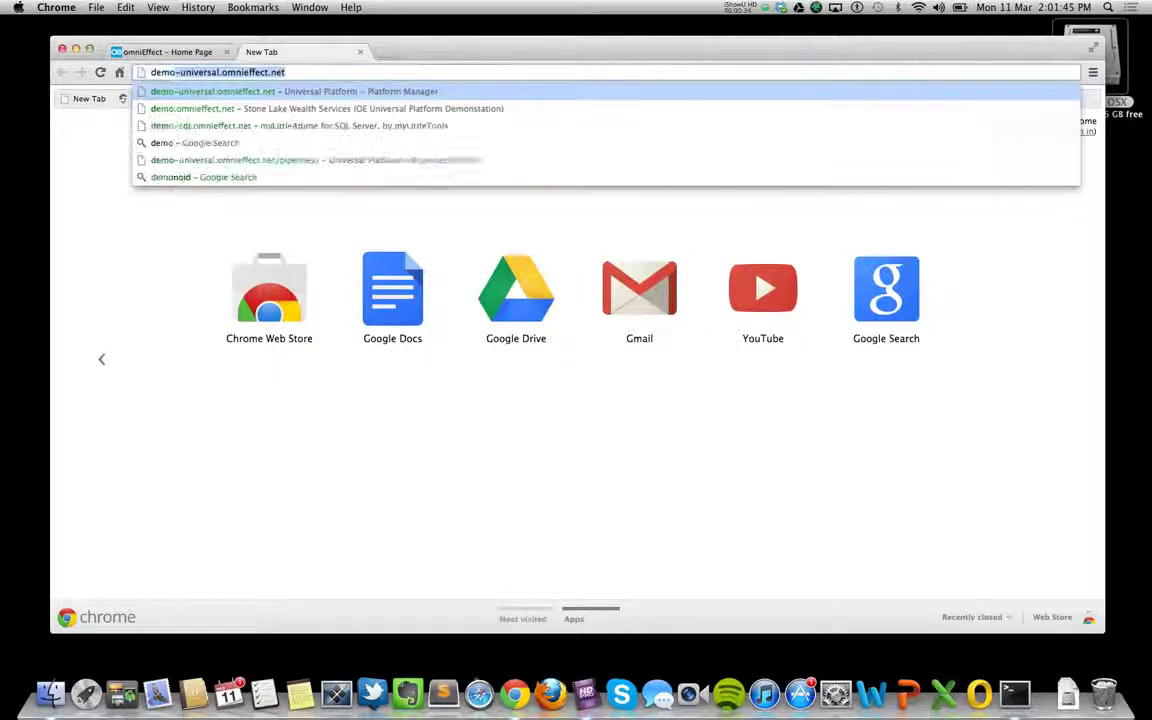
key("Return")
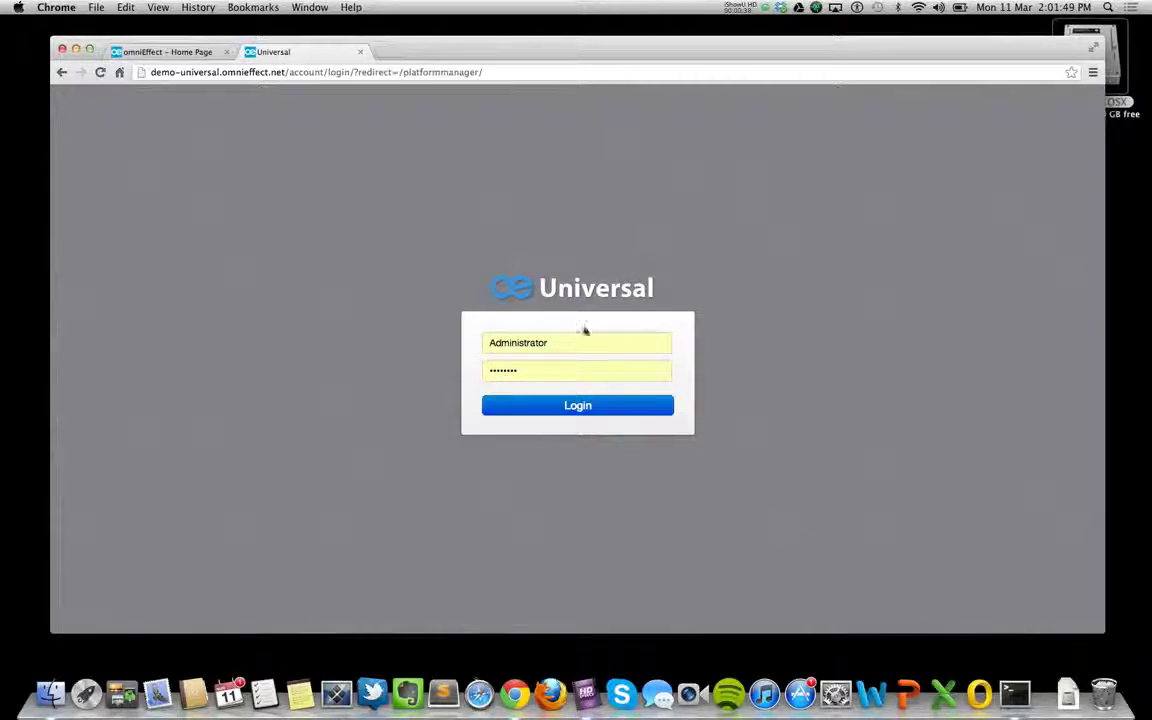
Step: Log in to Universal as Administrator, replacing the prefilled entry with the account password
double_click(558, 374)
type("••••••")
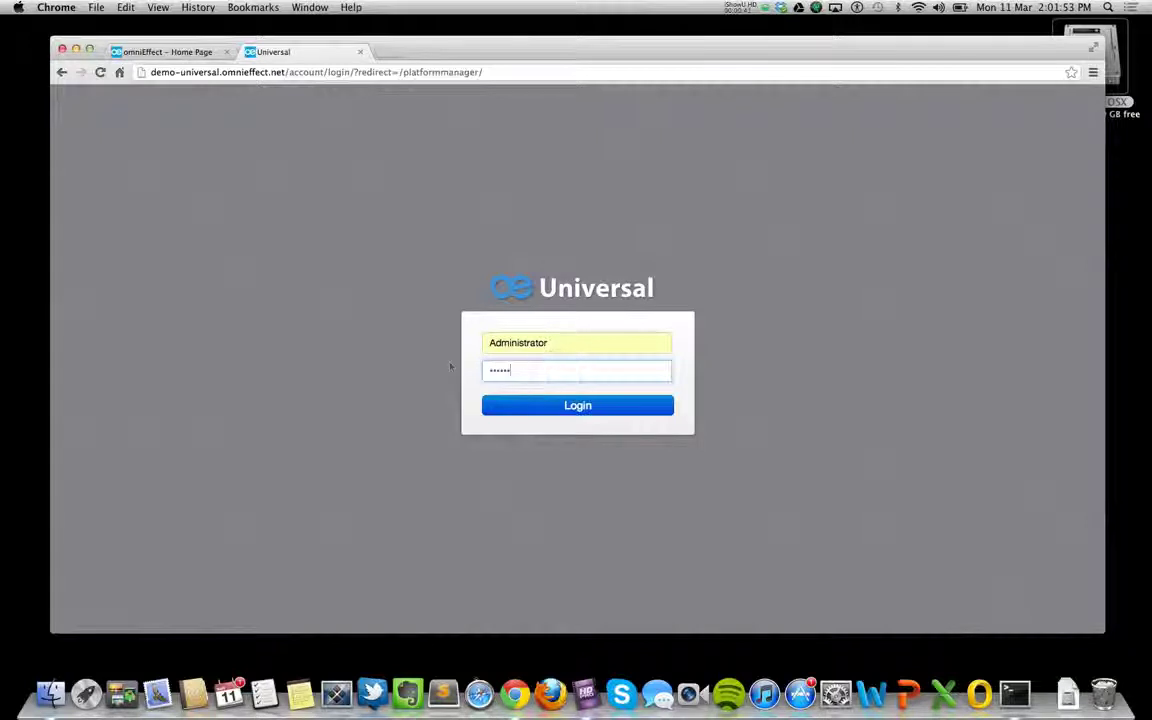
left_click(582, 408)
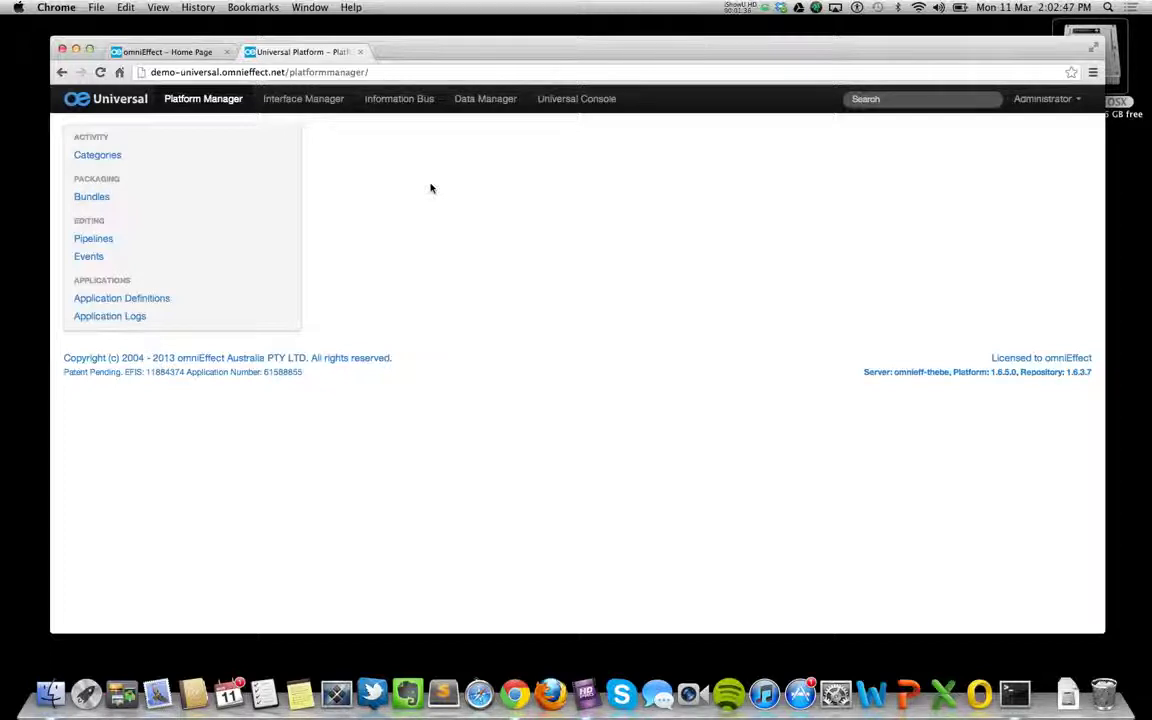
Step: Open the user credentials in Interface Manager and view the credential types that can be added
left_click(298, 100)
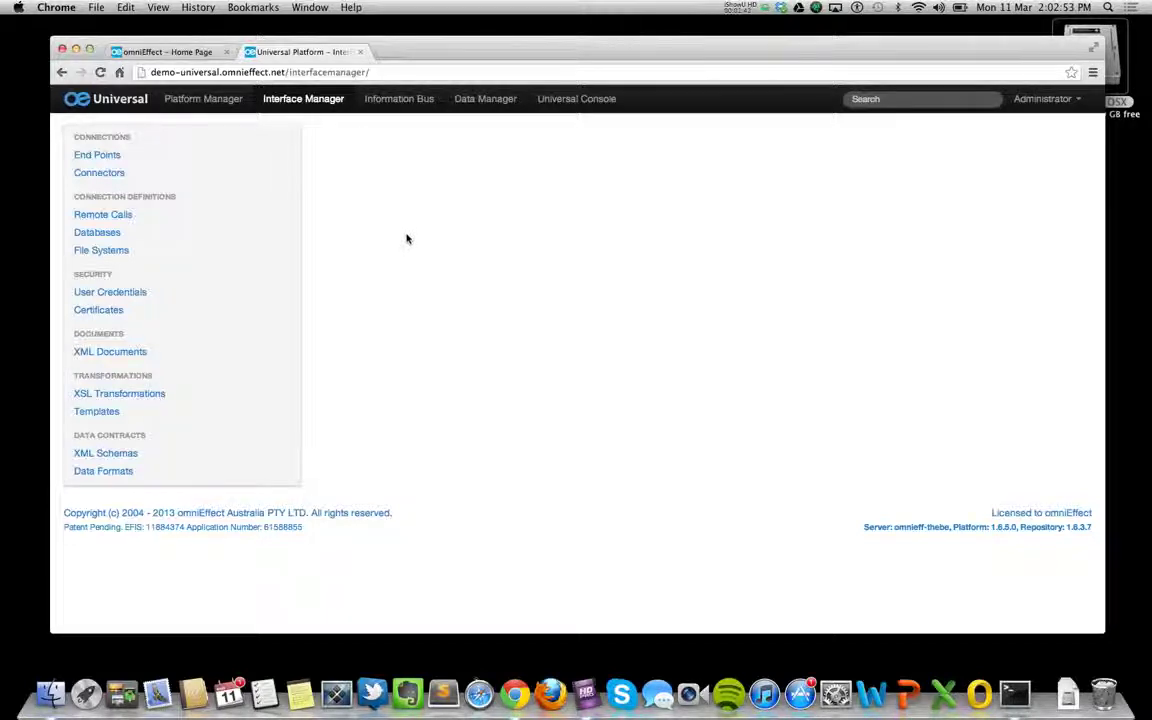
left_click(122, 291)
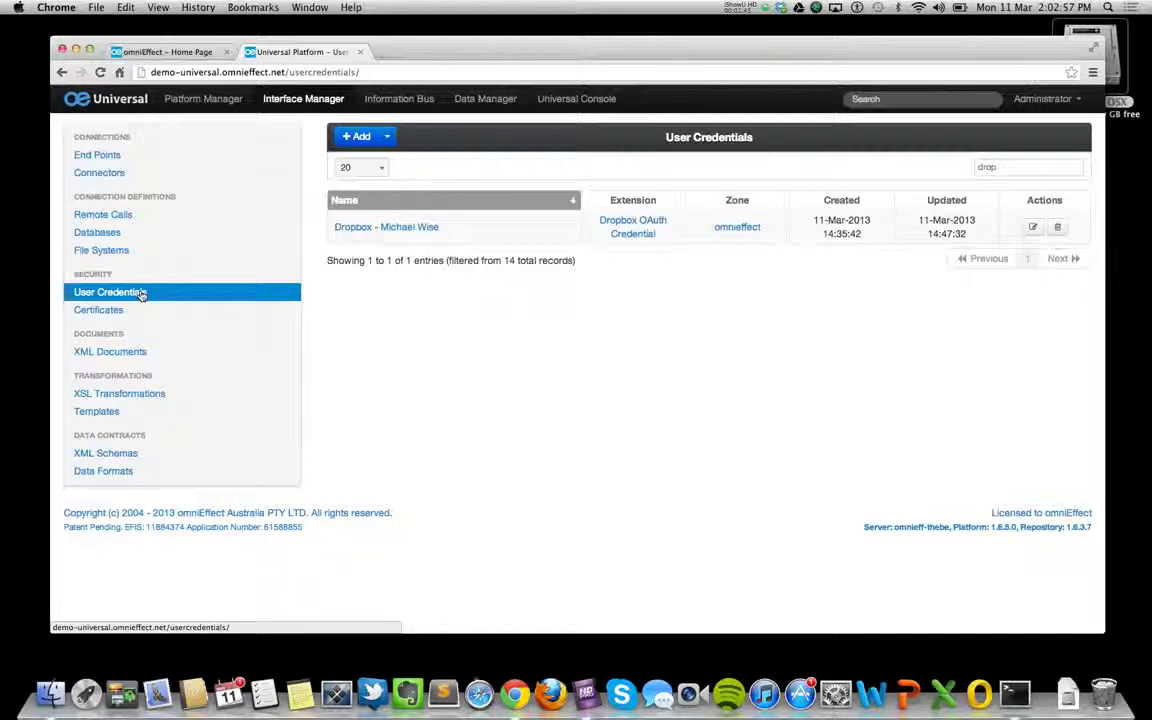
left_click(387, 137)
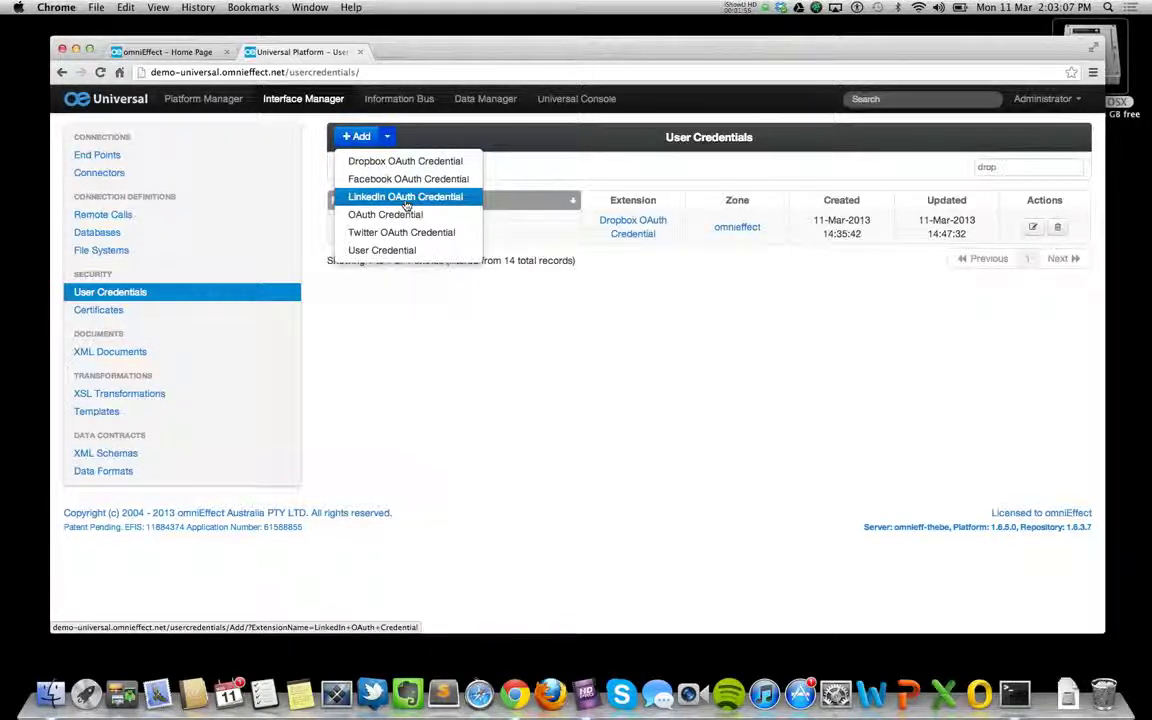
left_click(532, 183)
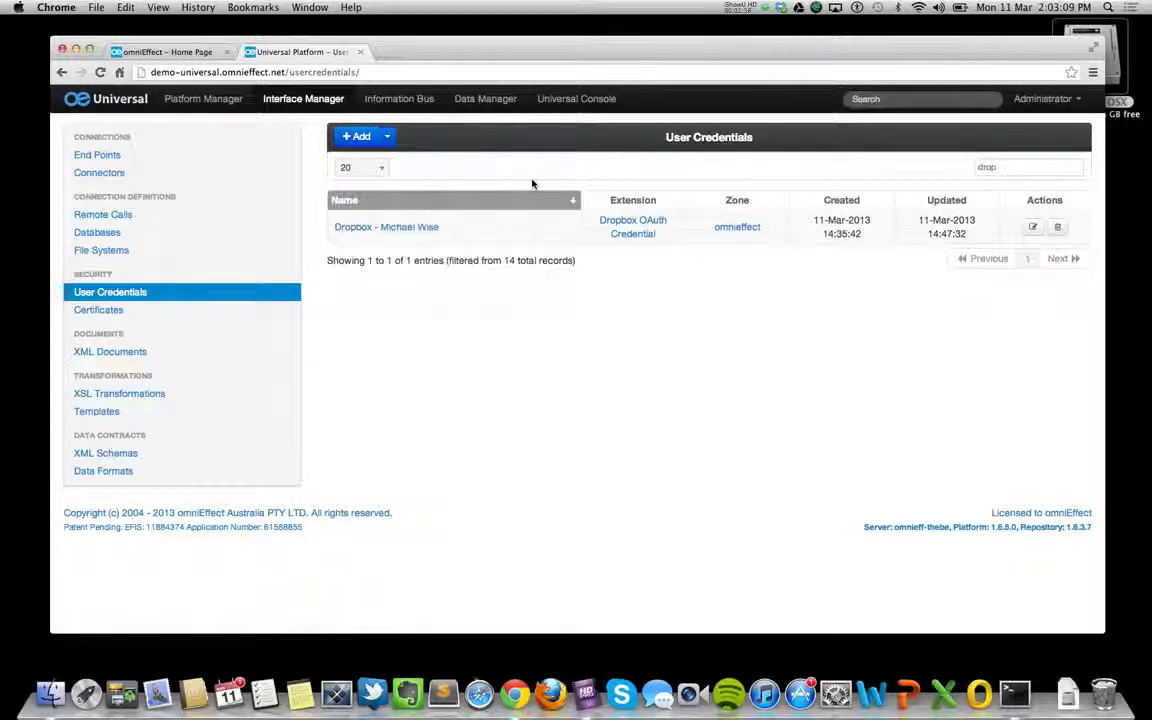
Step: Examine the Dropbox user credential's general settings and OAuth parameters, then close the record
left_click(406, 229)
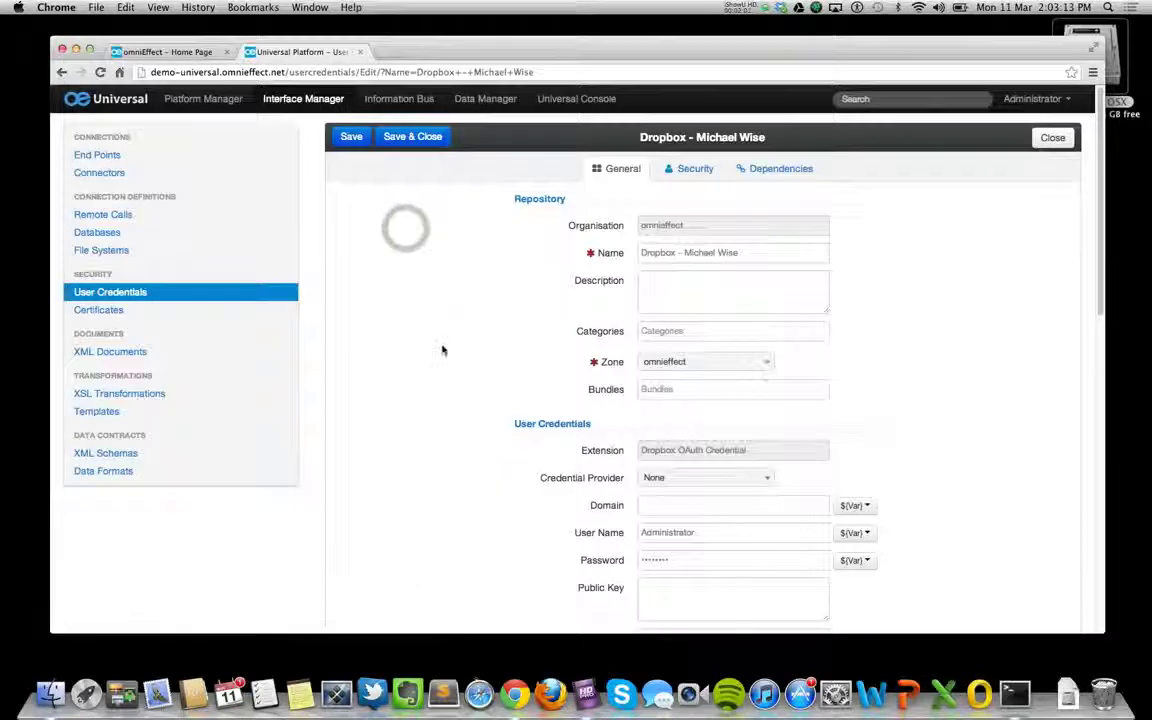
left_click(445, 354)
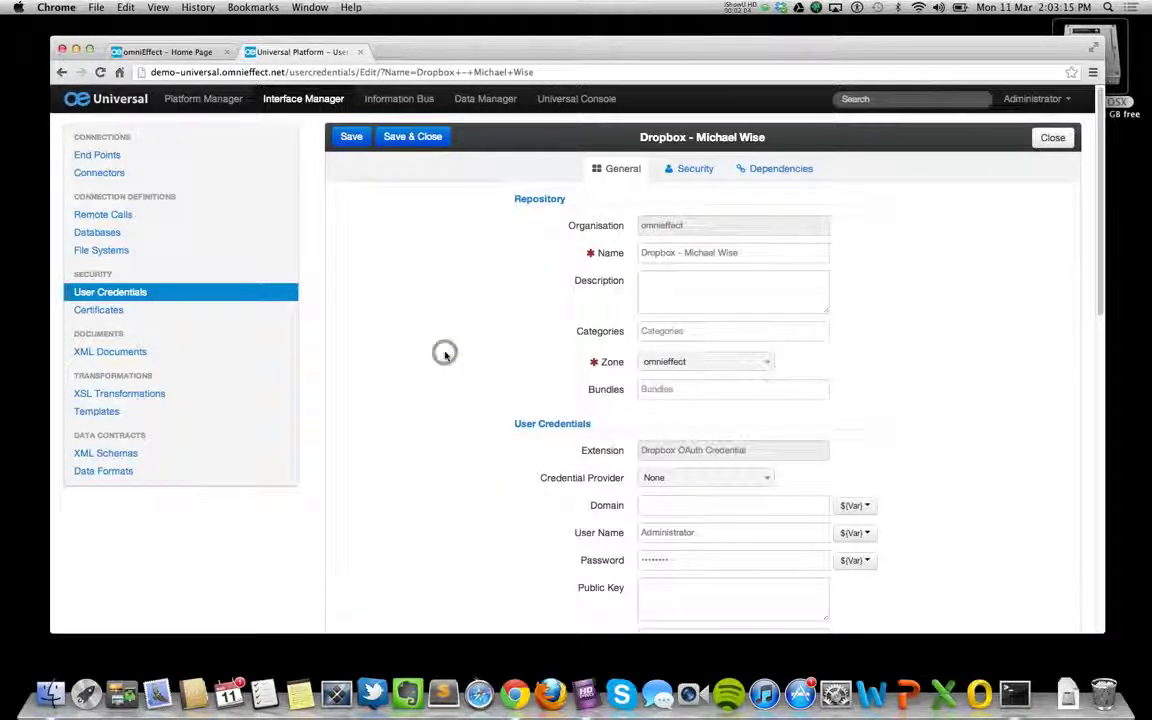
scroll(445, 354, "down", 8)
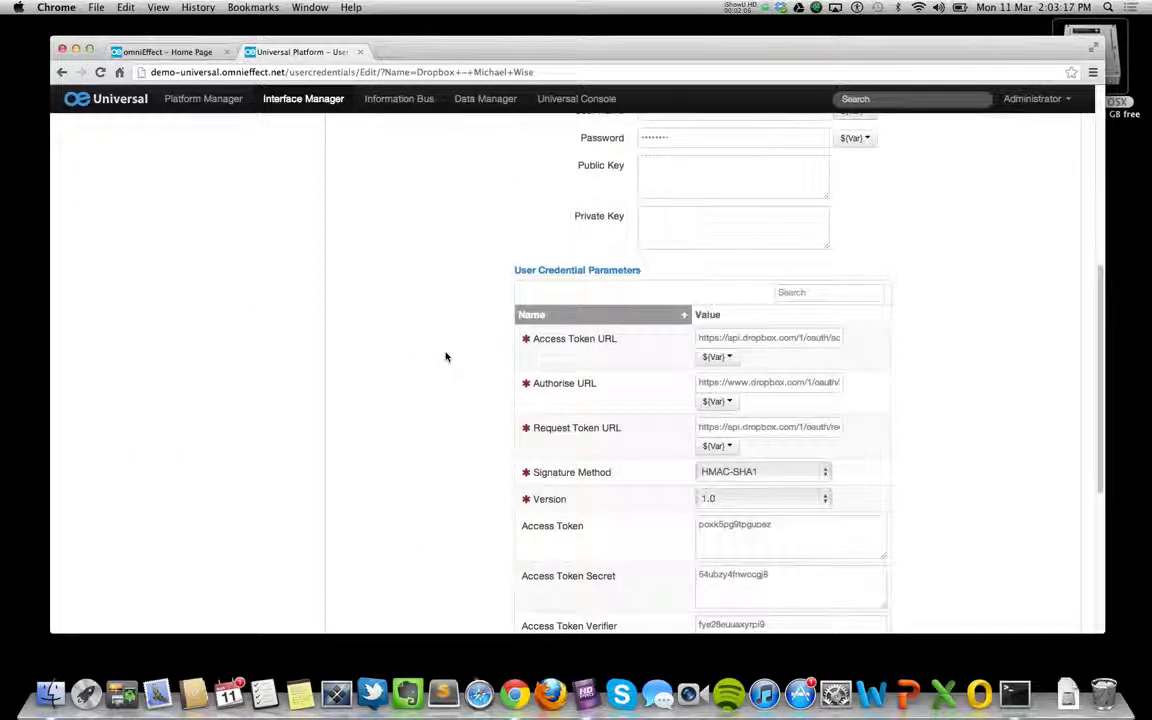
scroll(446, 357, "down", 2)
scroll(446, 357, "up", 10)
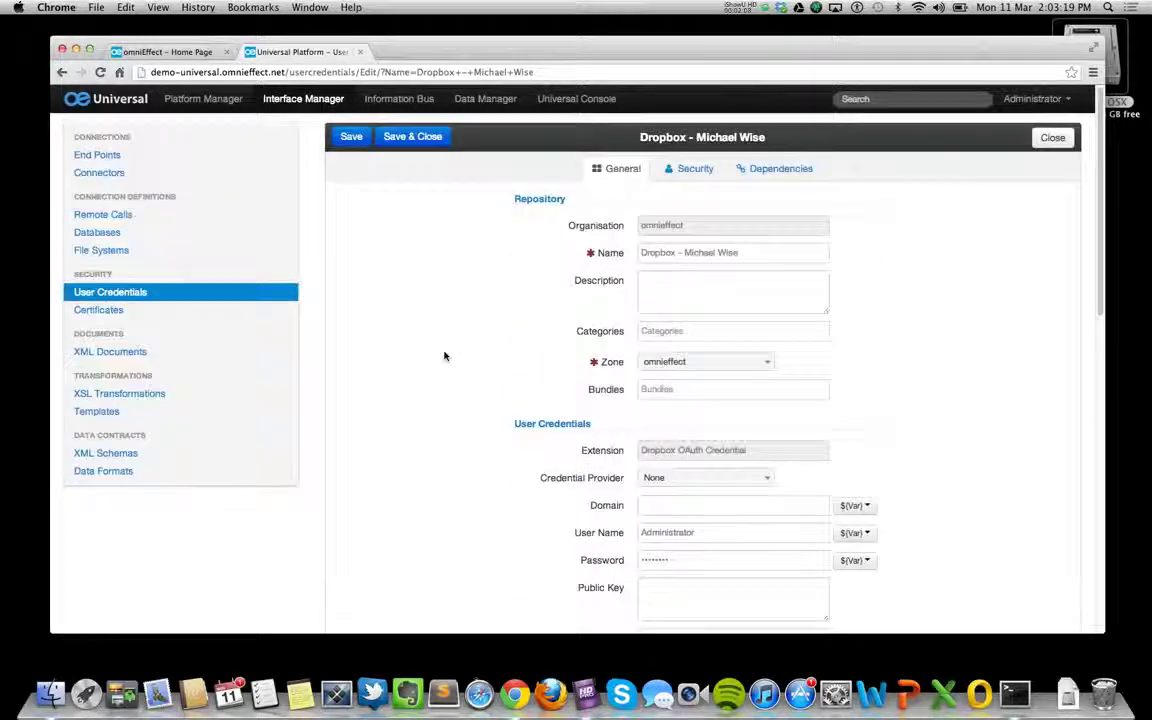
left_click(1056, 139)
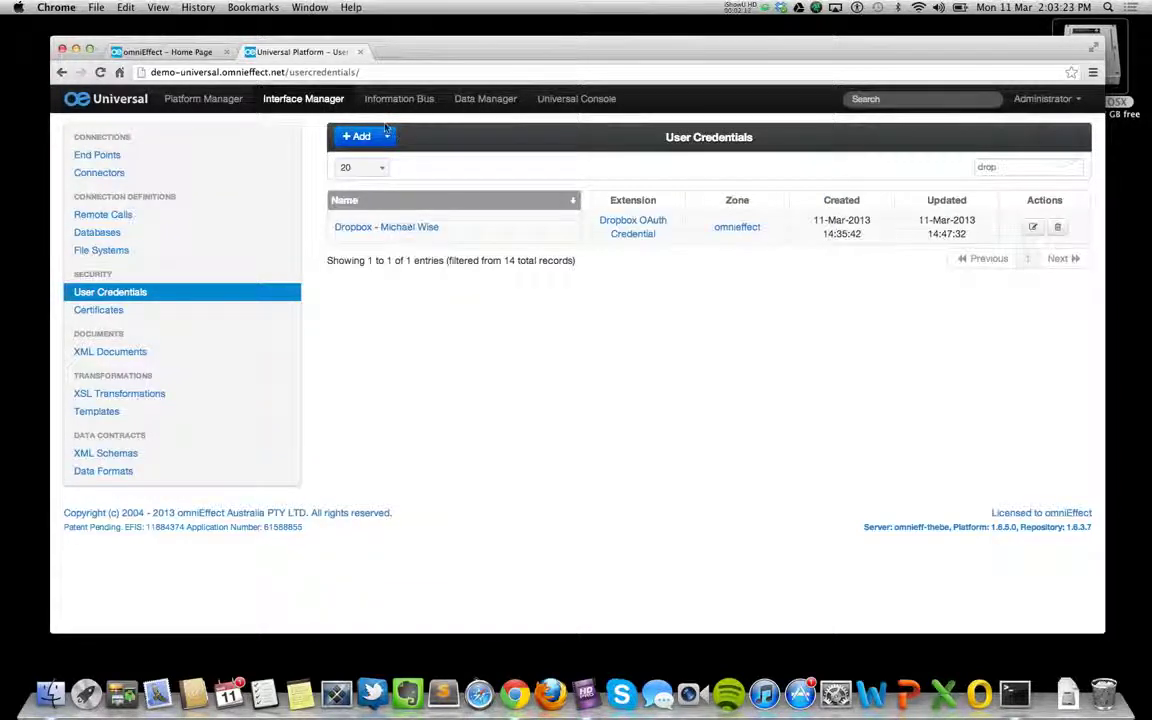
Step: Filter the user credentials by "link", review the addable types and the LinkedIn credential's settings, and close the record
double_click(1000, 168)
type("lin")
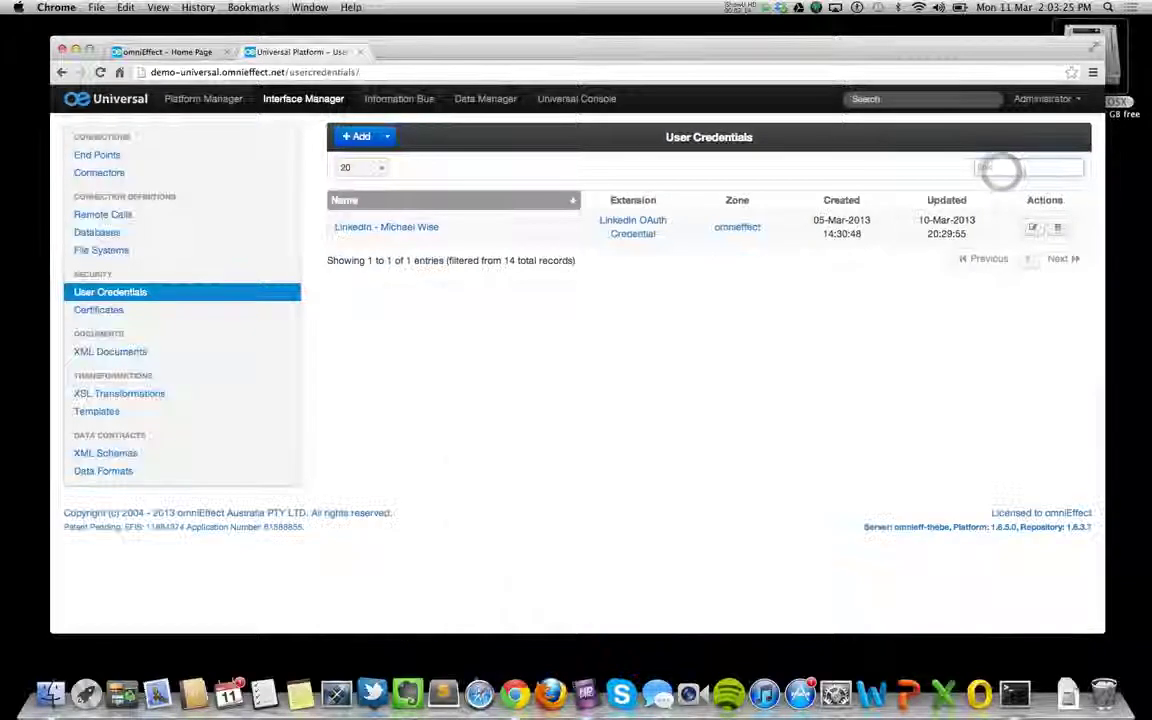
type("k")
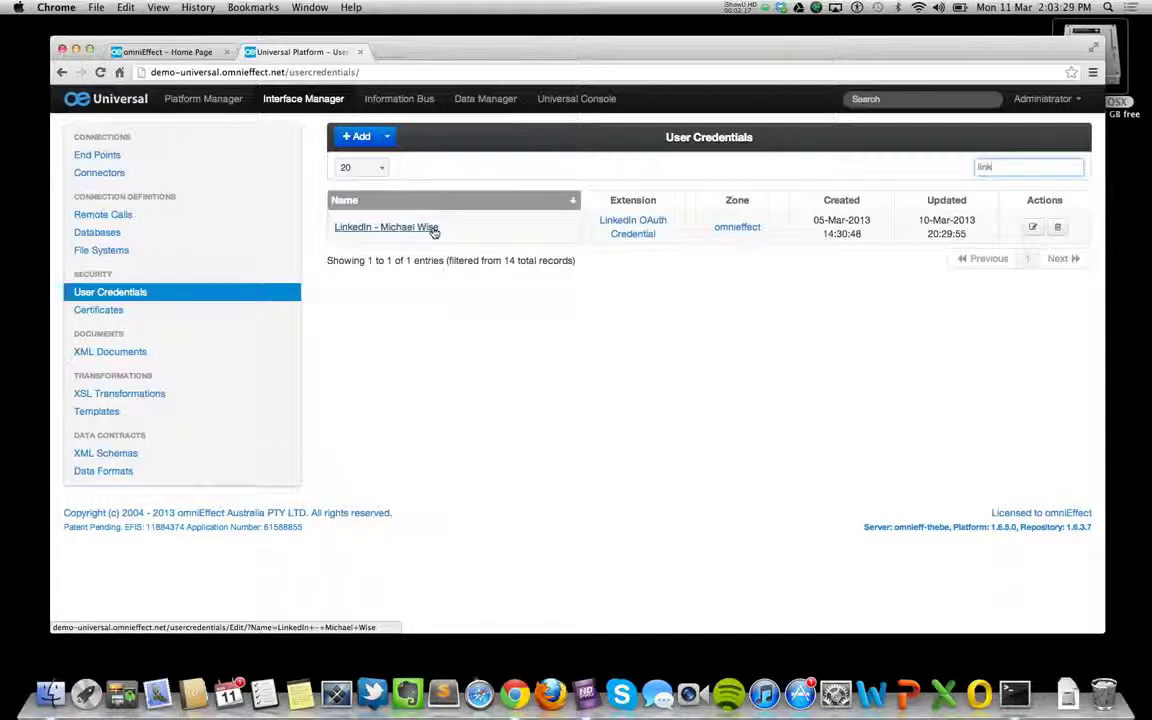
left_click(388, 138)
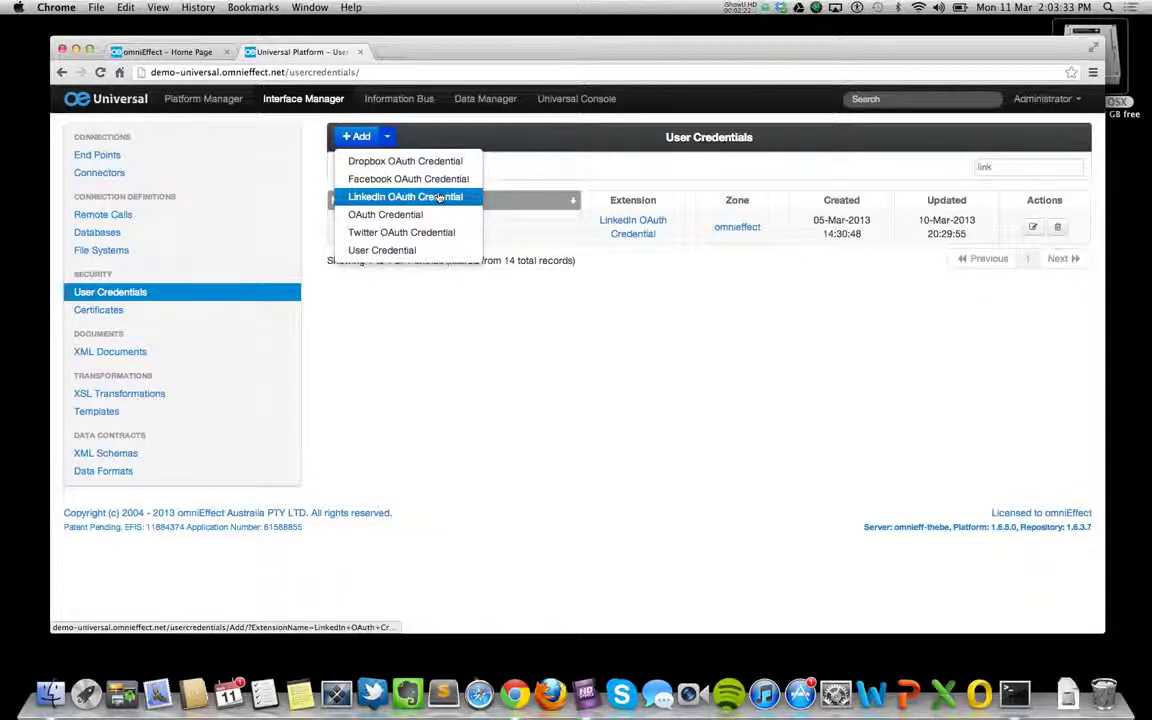
left_click(560, 175)
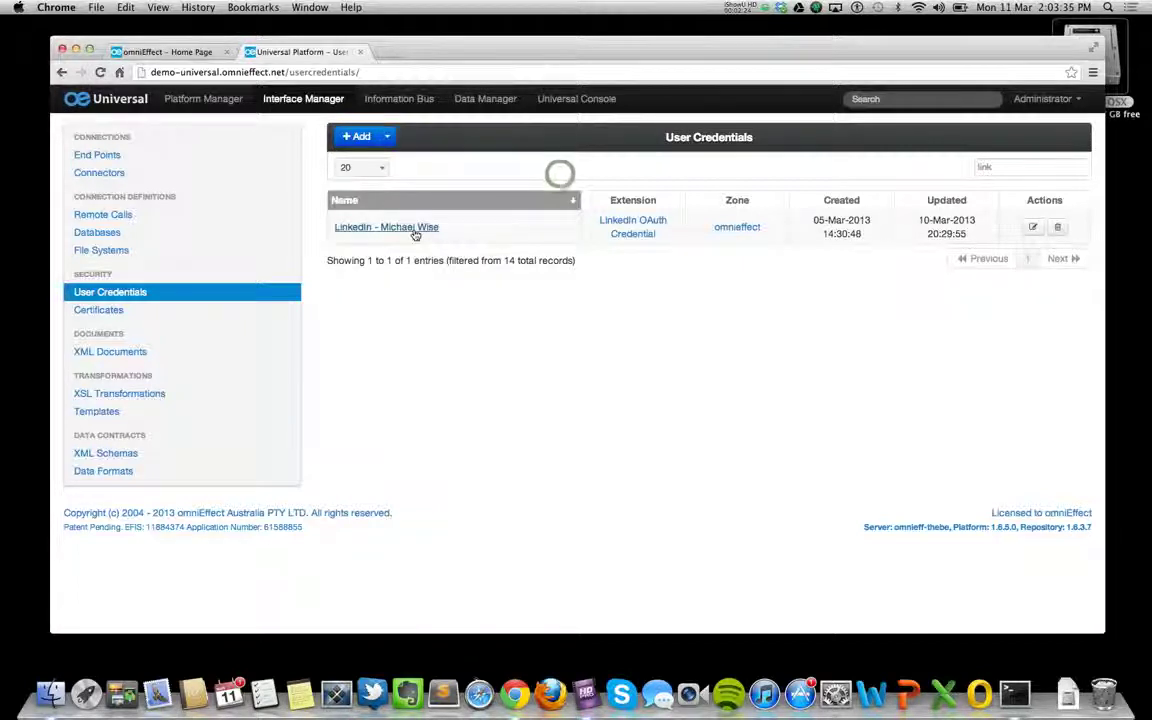
left_click(414, 229)
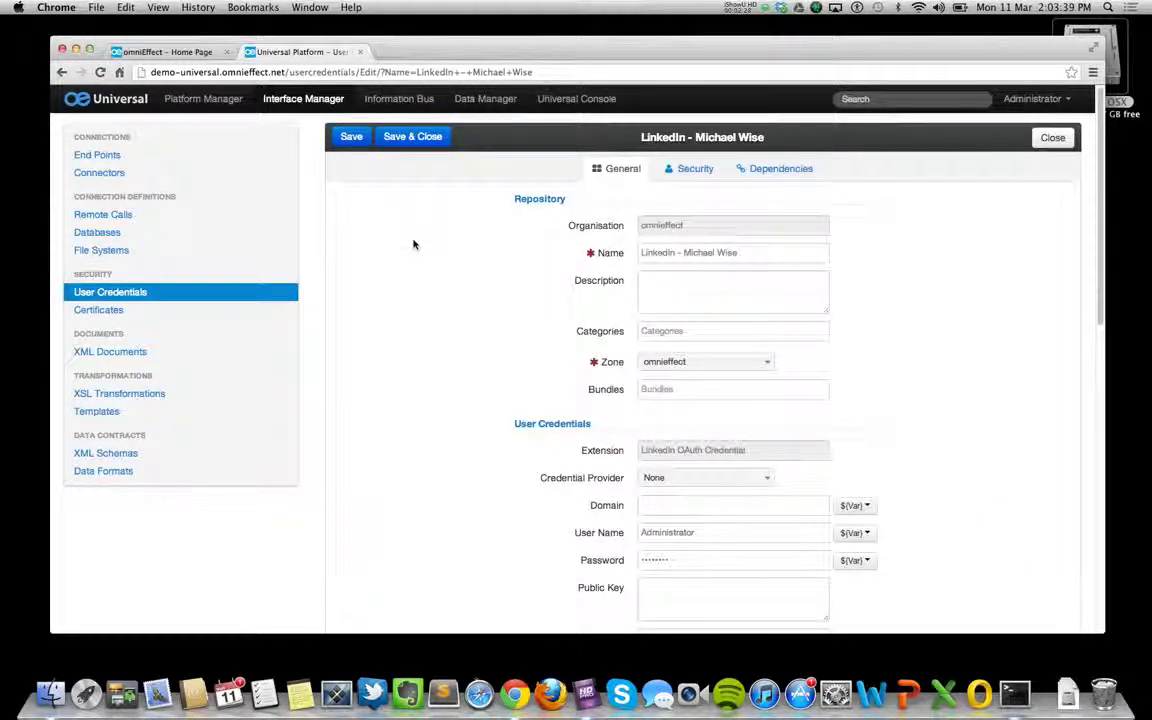
left_click(1052, 138)
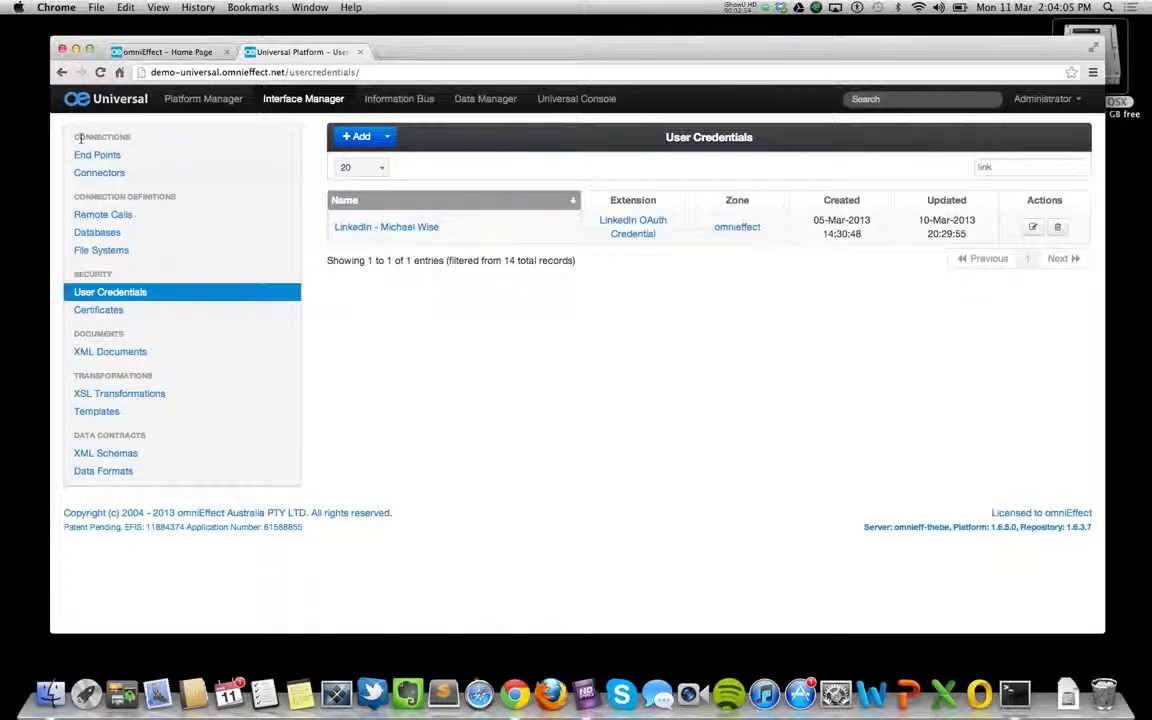
Step: Open the Connectors list and view the connector types that can be added
left_click(113, 175)
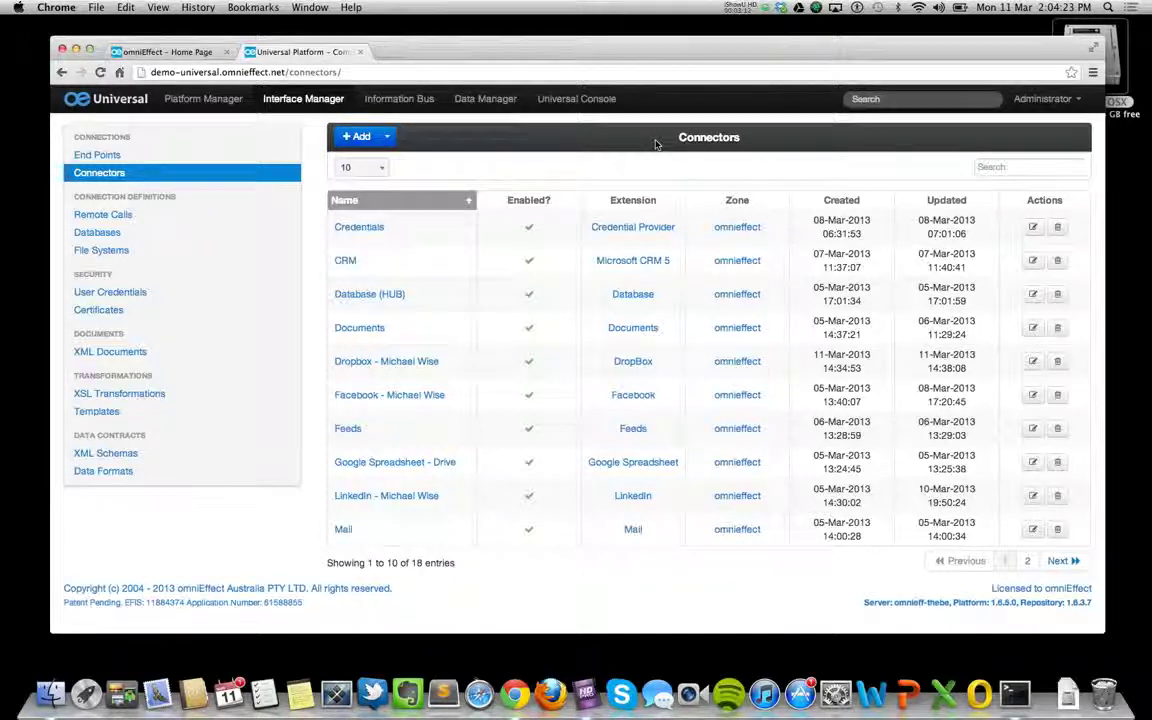
left_click(388, 140)
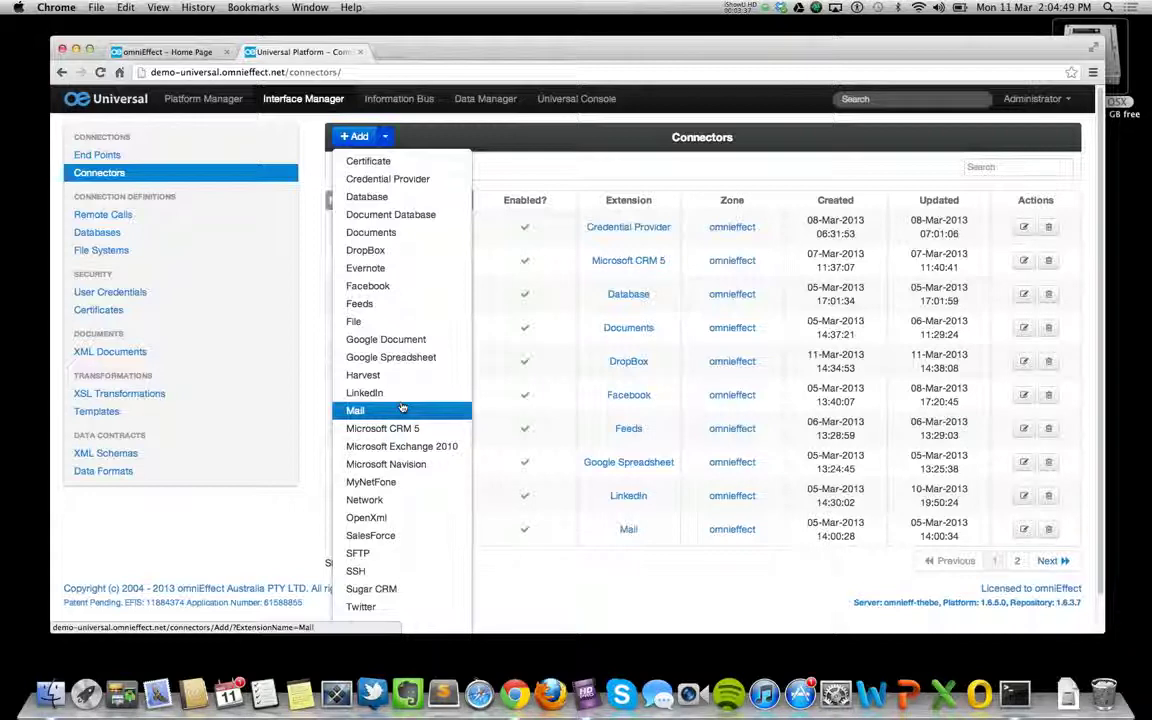
left_click(510, 138)
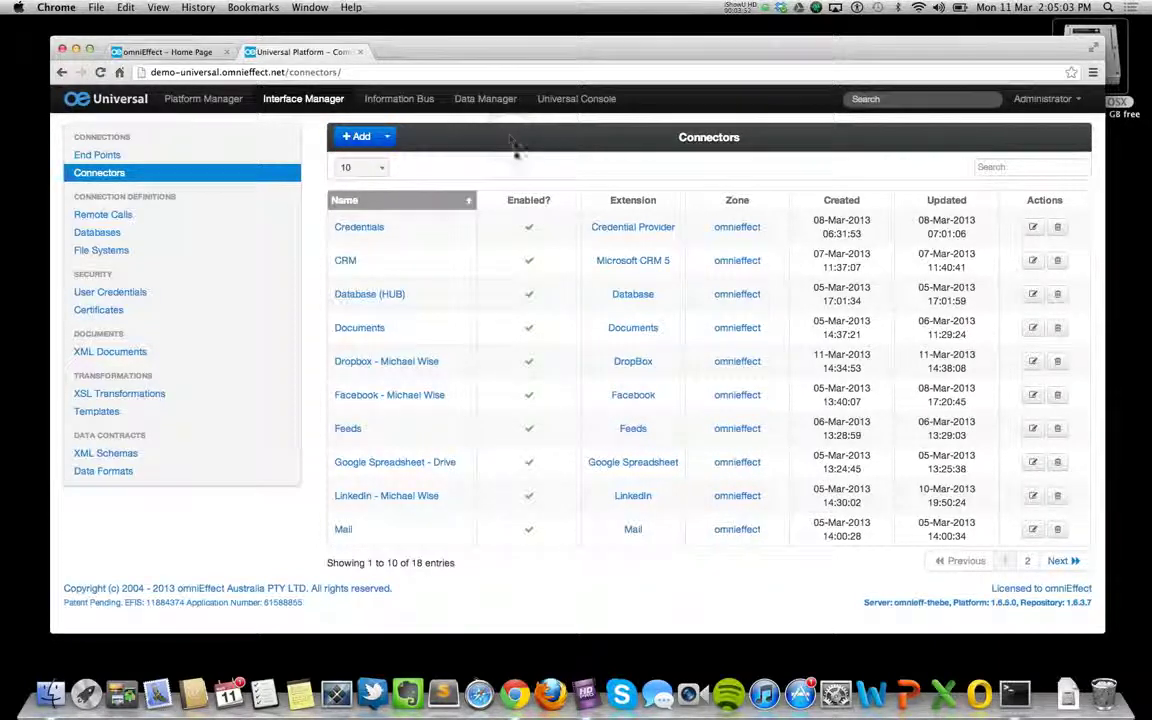
Step: Open the Dropbox connector, slightly enlarge the browser window, and examine its general settings and assigned user credential
left_click(385, 364)
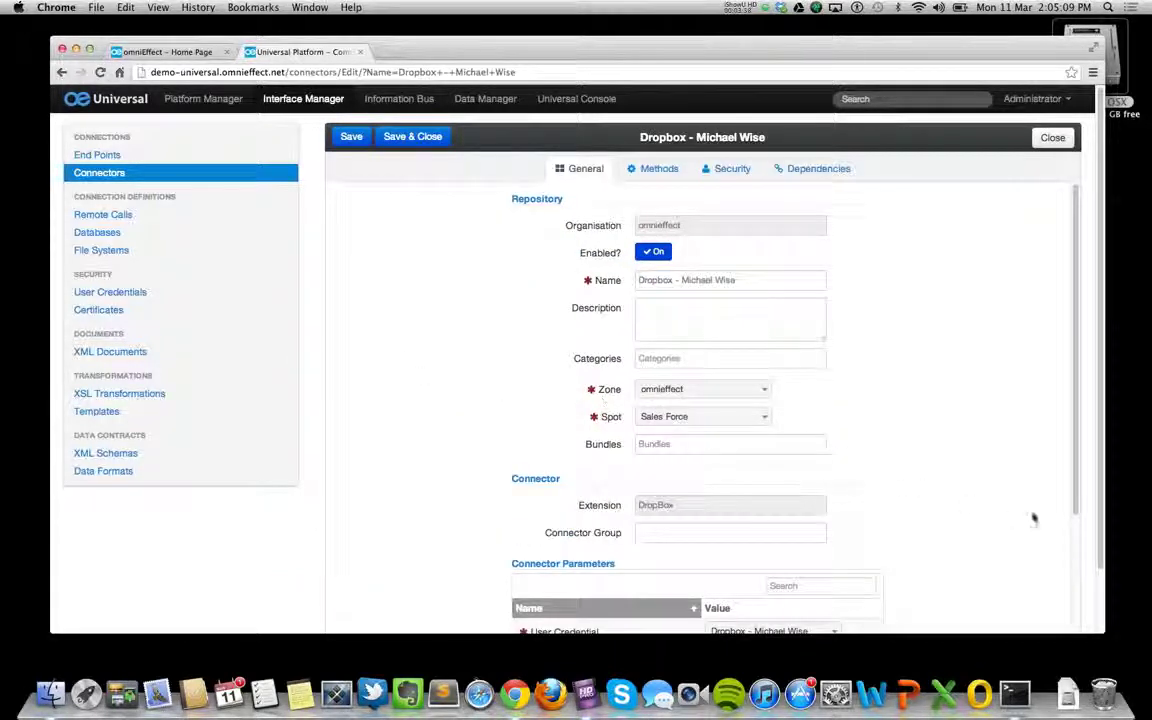
left_click_drag(1097, 632, 1112, 648)
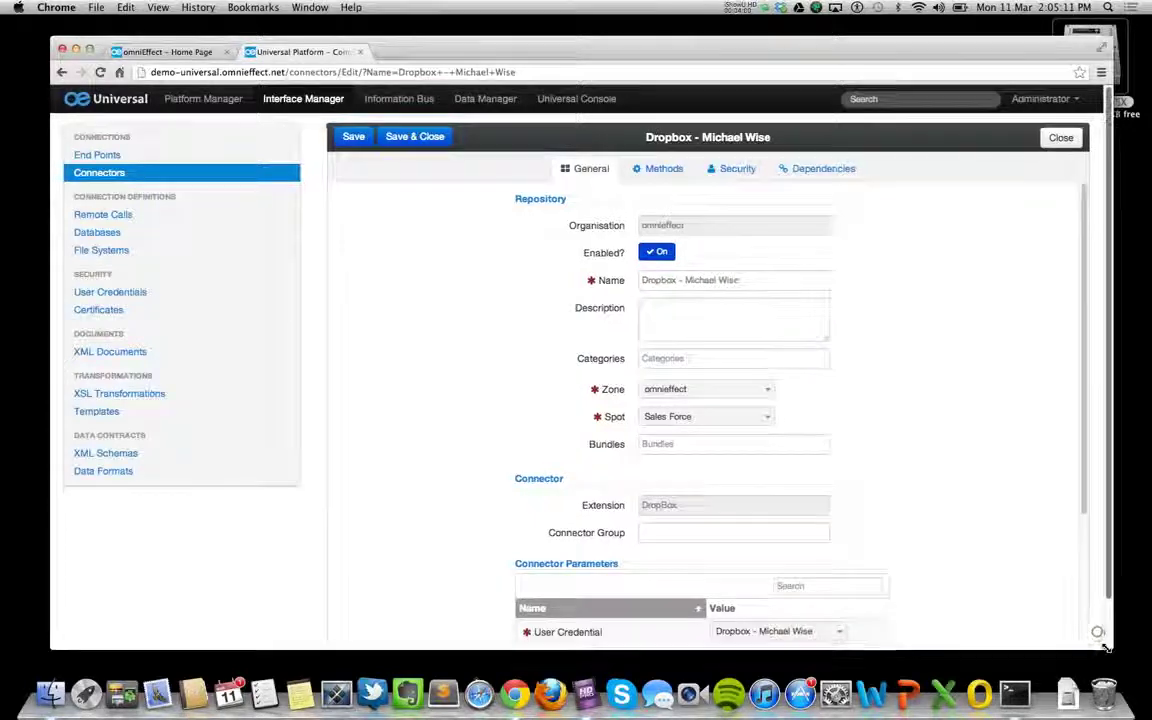
left_click(754, 285)
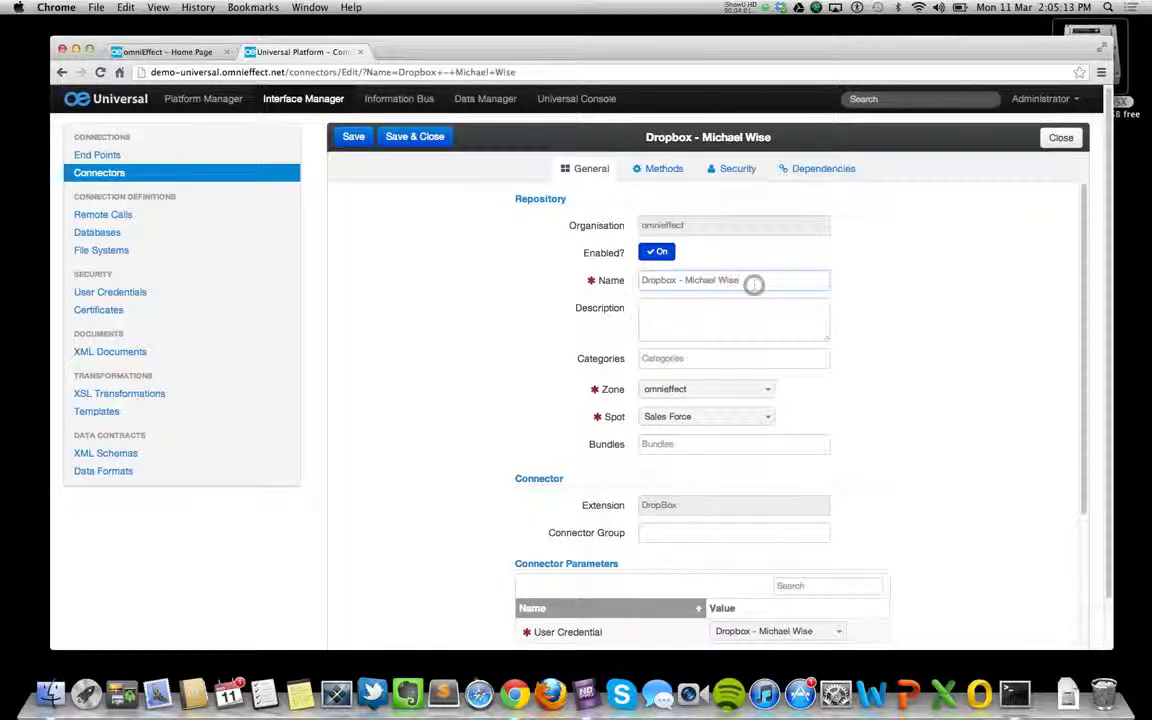
scroll(442, 458, "down", 4)
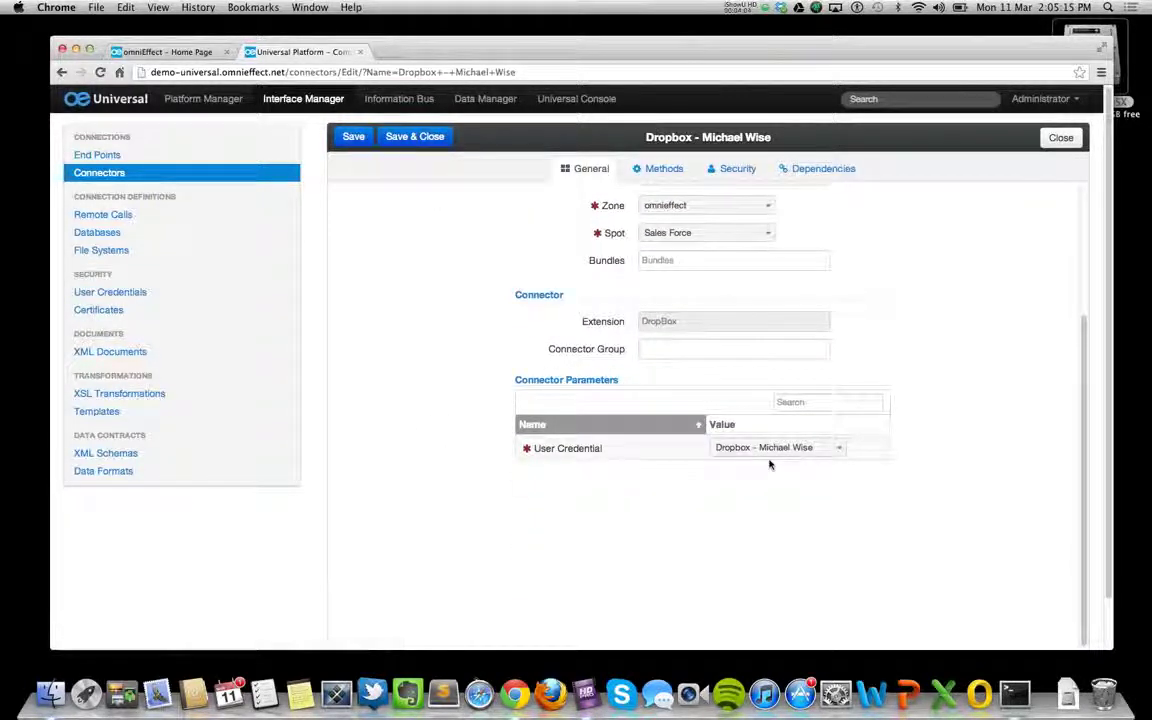
scroll(675, 505, "up", 4)
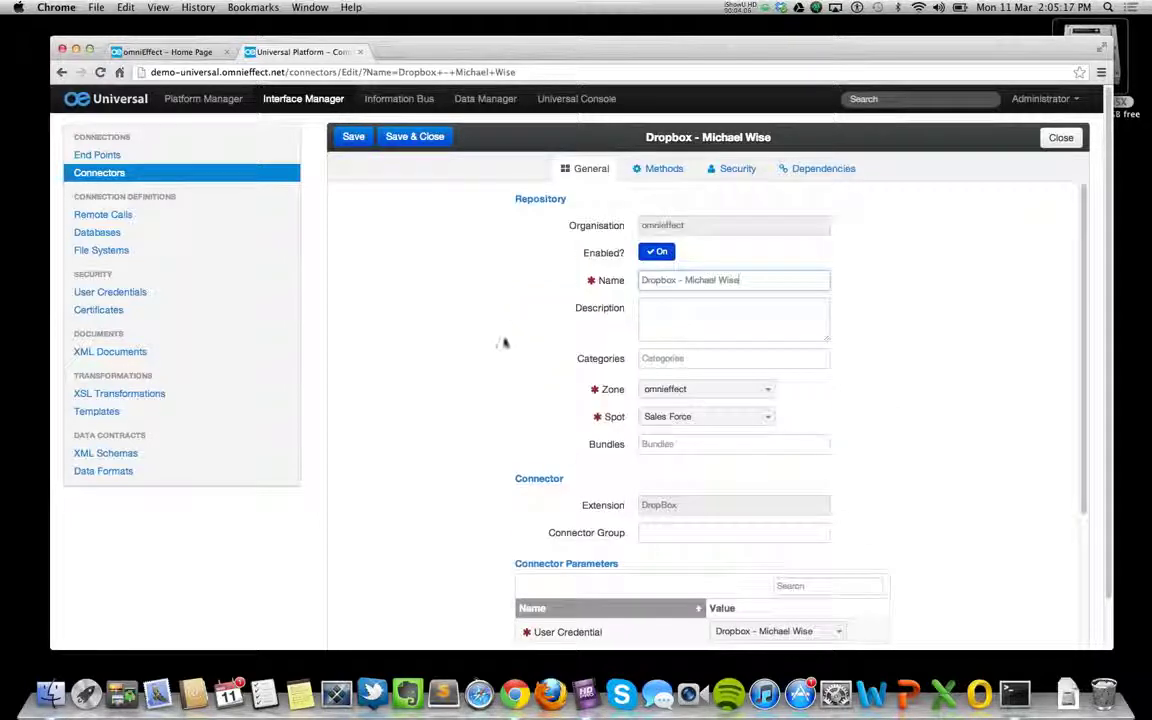
Step: Expand the Dropbox connector's Get File method and examine its parameters and their overridable settings
left_click(658, 170)
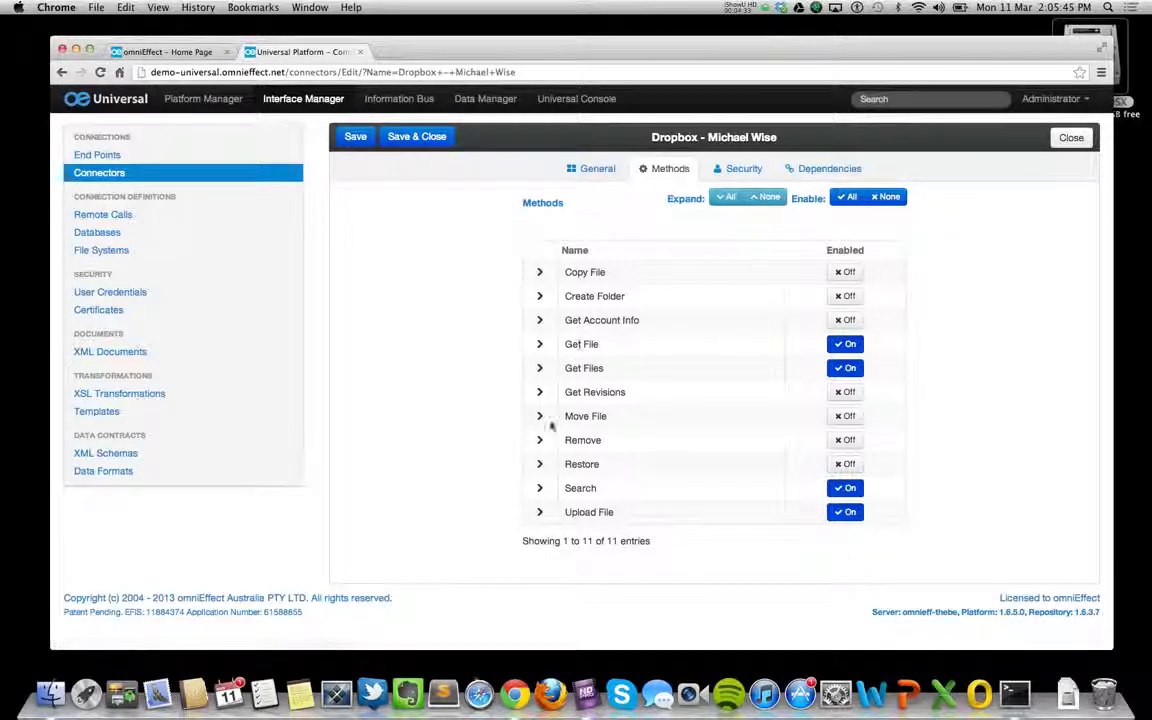
left_click(541, 344)
scroll(444, 457, "down", 2)
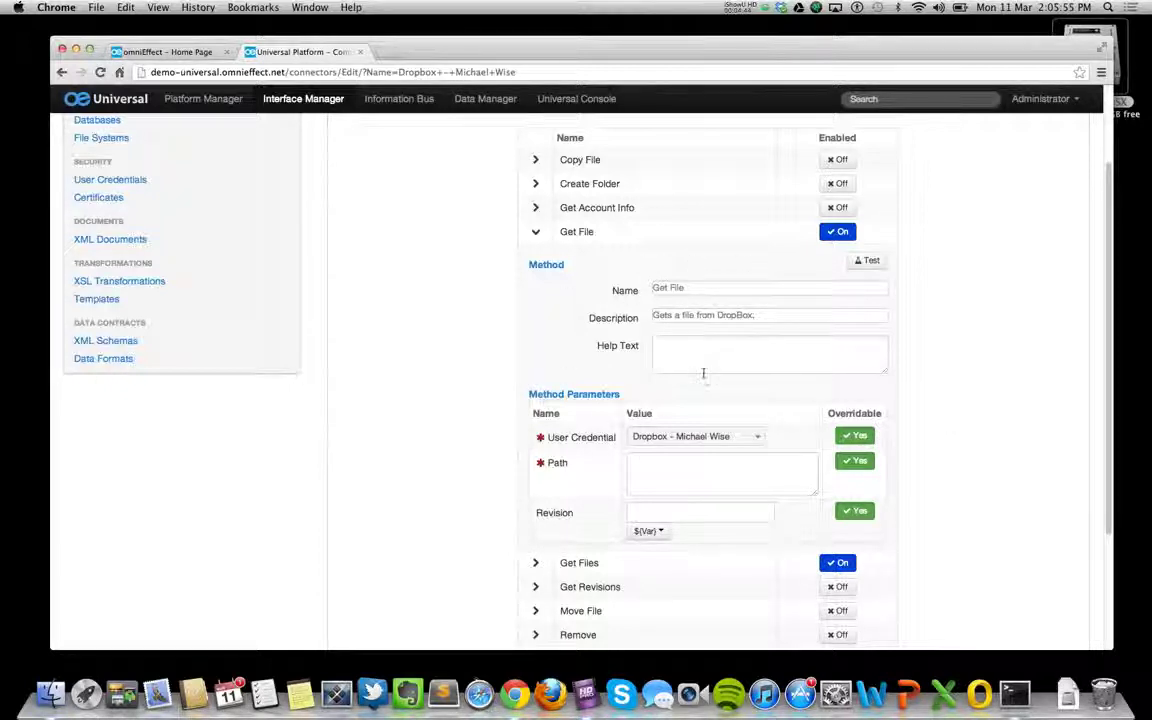
left_click(842, 435)
scroll(961, 503, "up", 2)
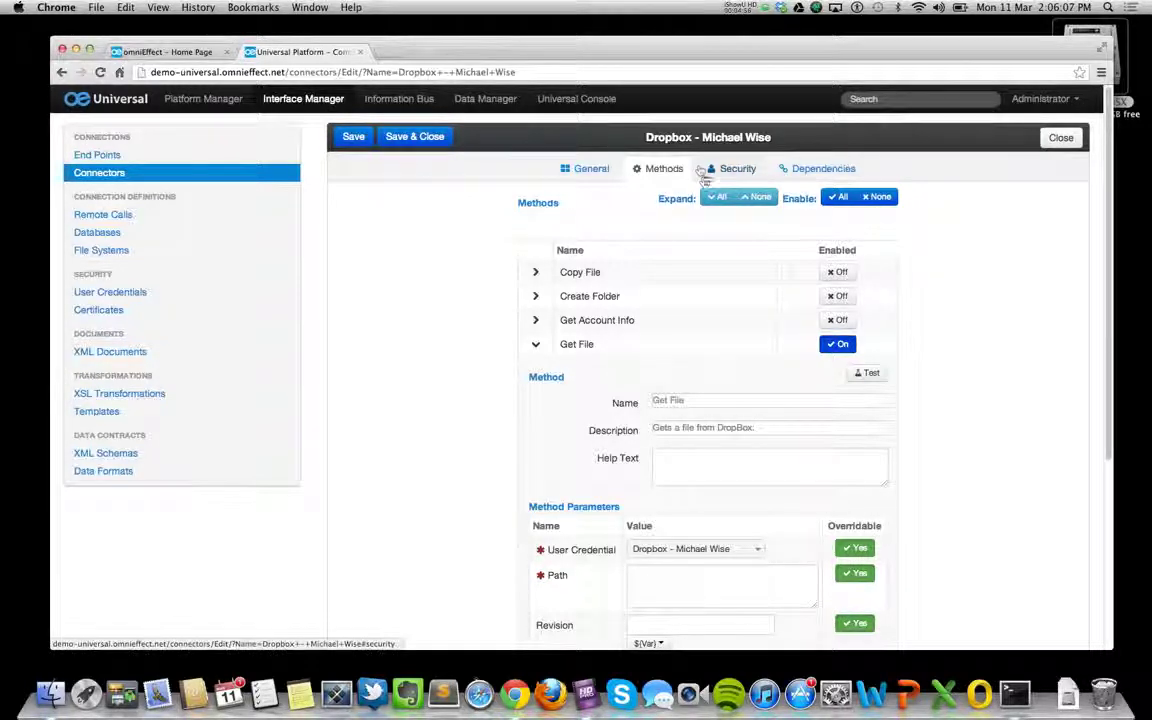
Step: Check the Dropbox connector's ownership details under Security and return to its general settings
left_click(591, 168)
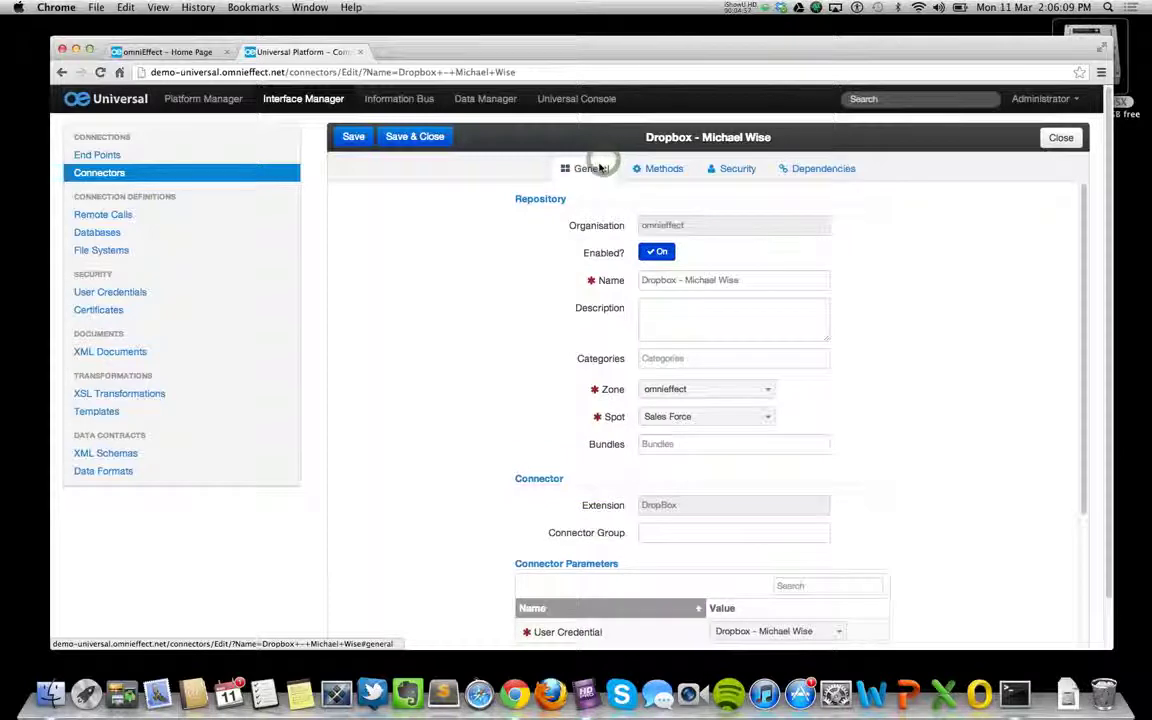
left_click(726, 182)
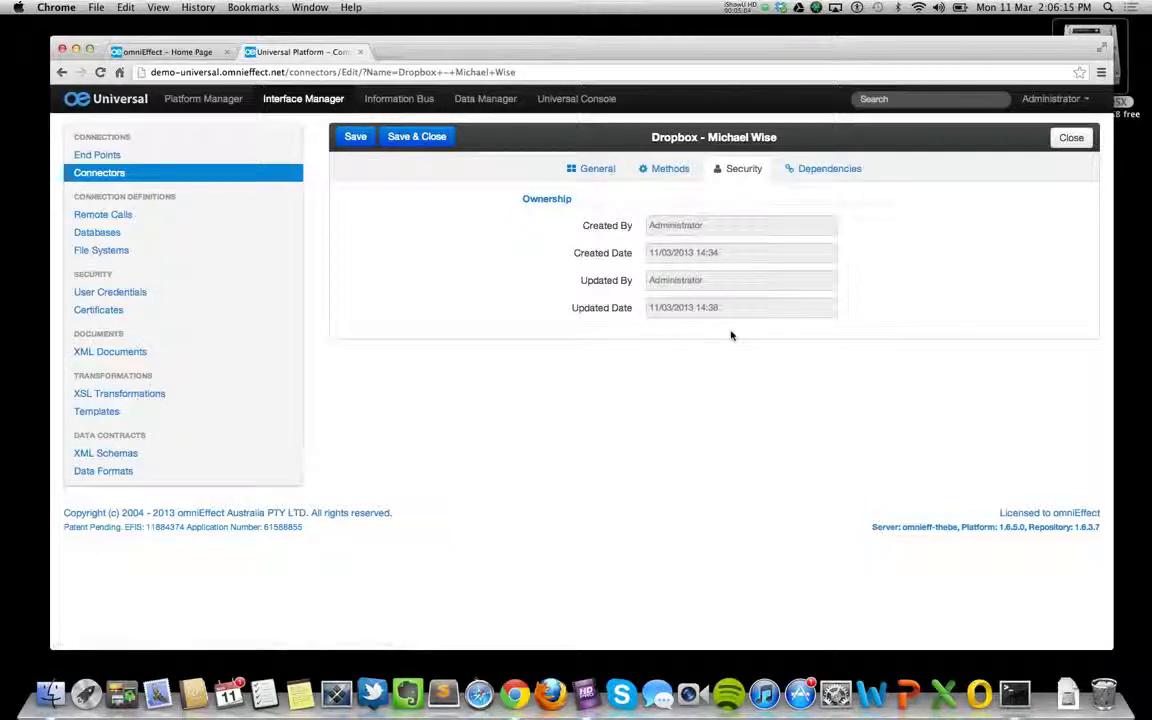
left_click(594, 169)
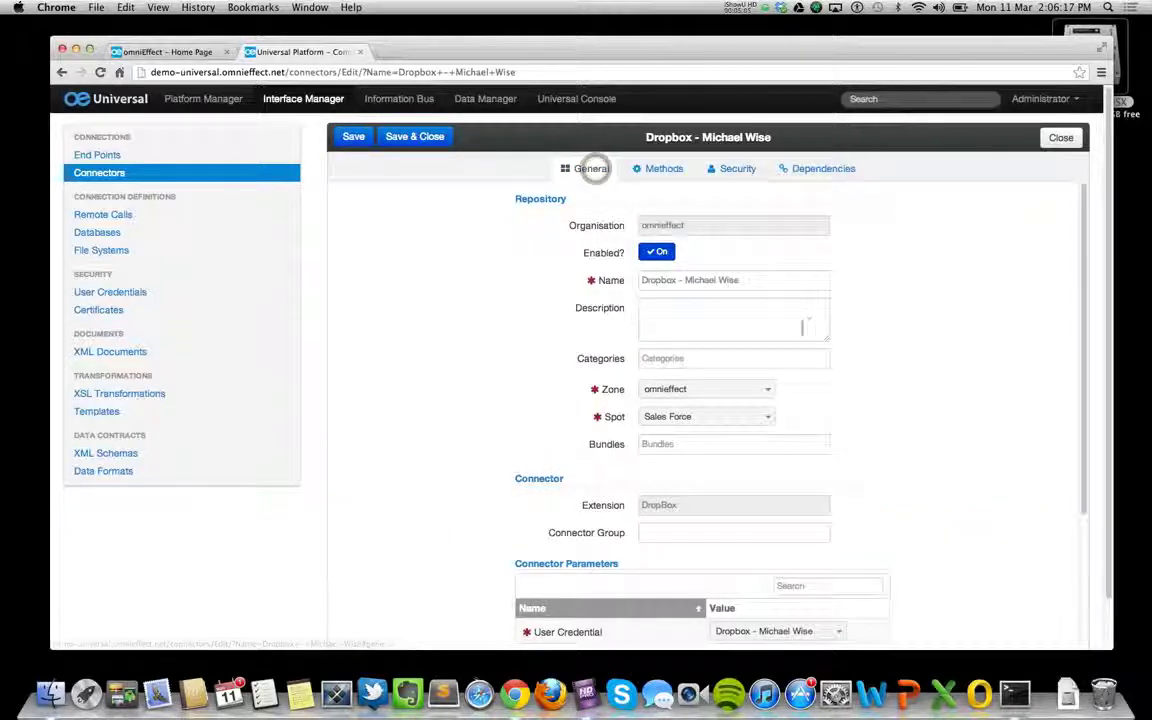
Step: Check the Dropbox connector's ownership details, then close it and view the connector types that can be added
left_click(726, 169)
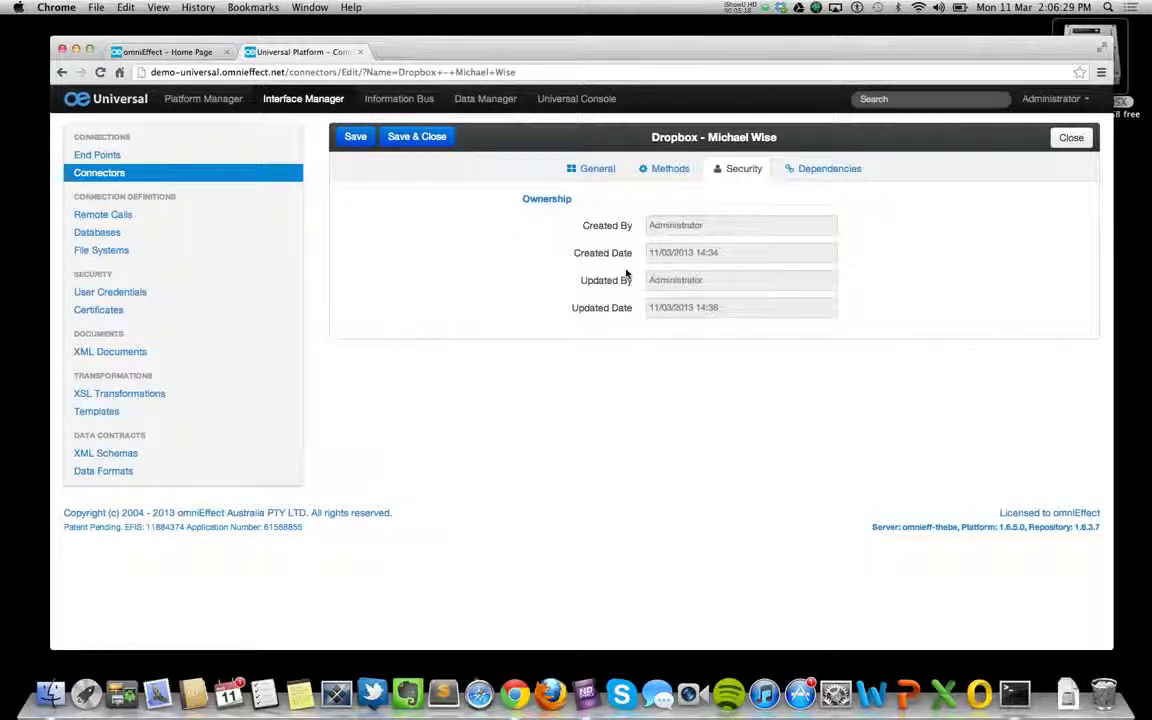
left_click(1071, 137)
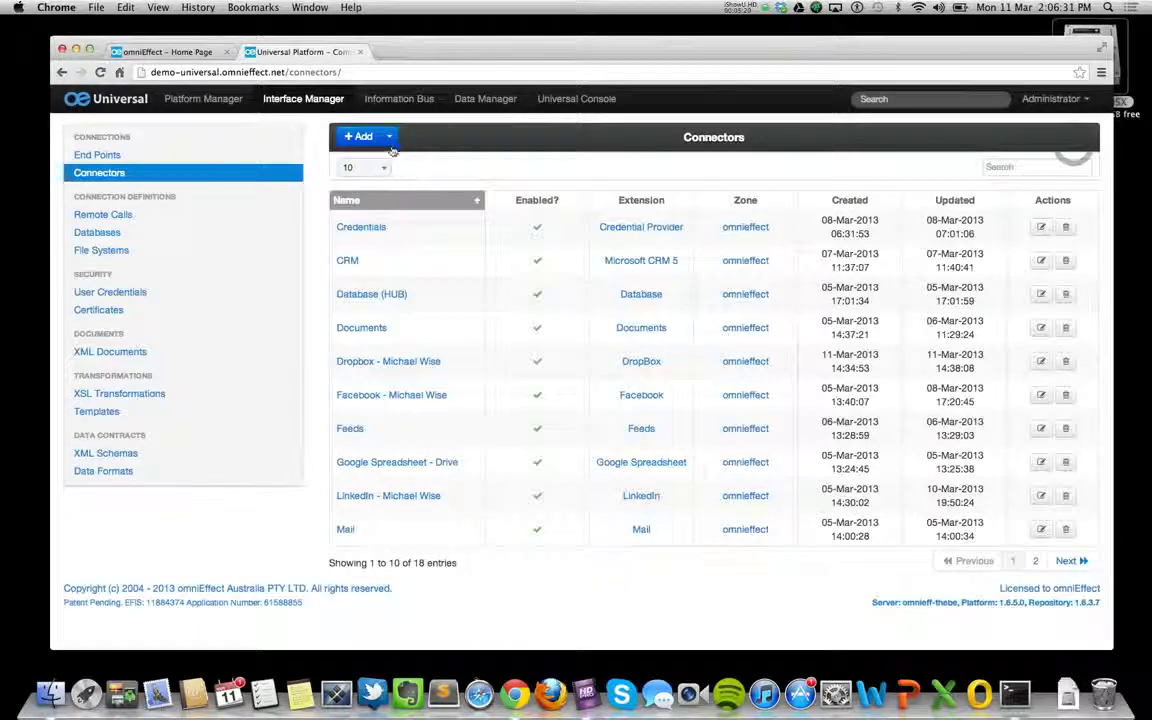
left_click(389, 138)
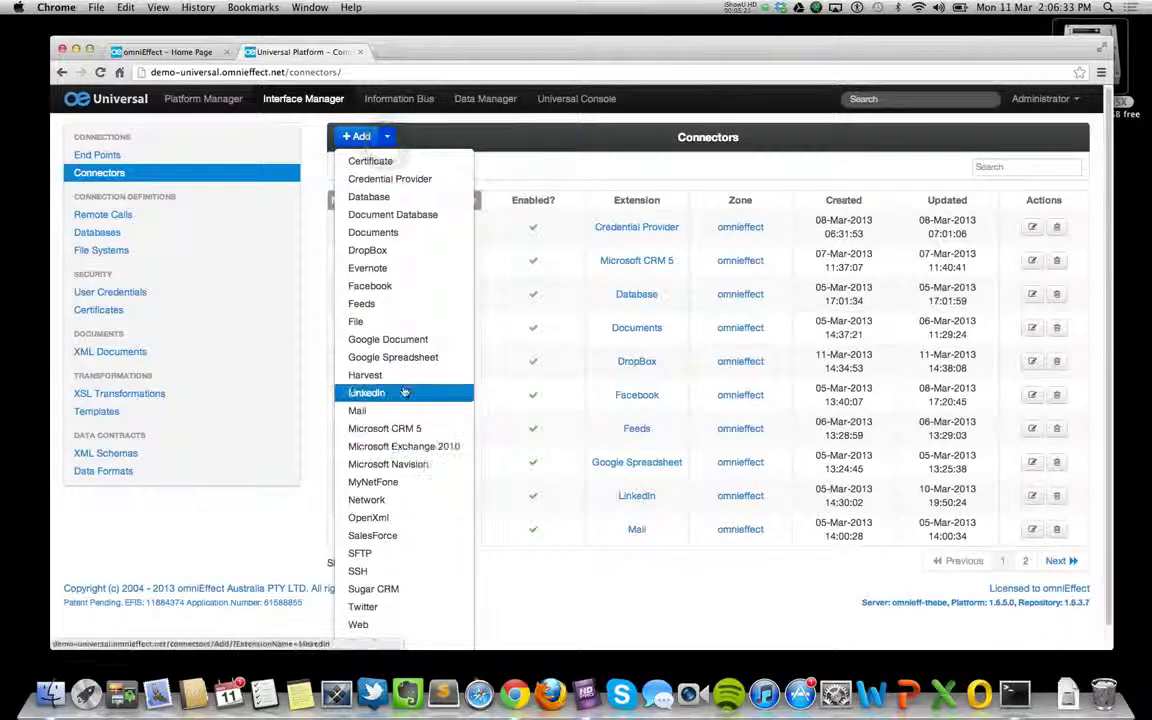
left_click(585, 158)
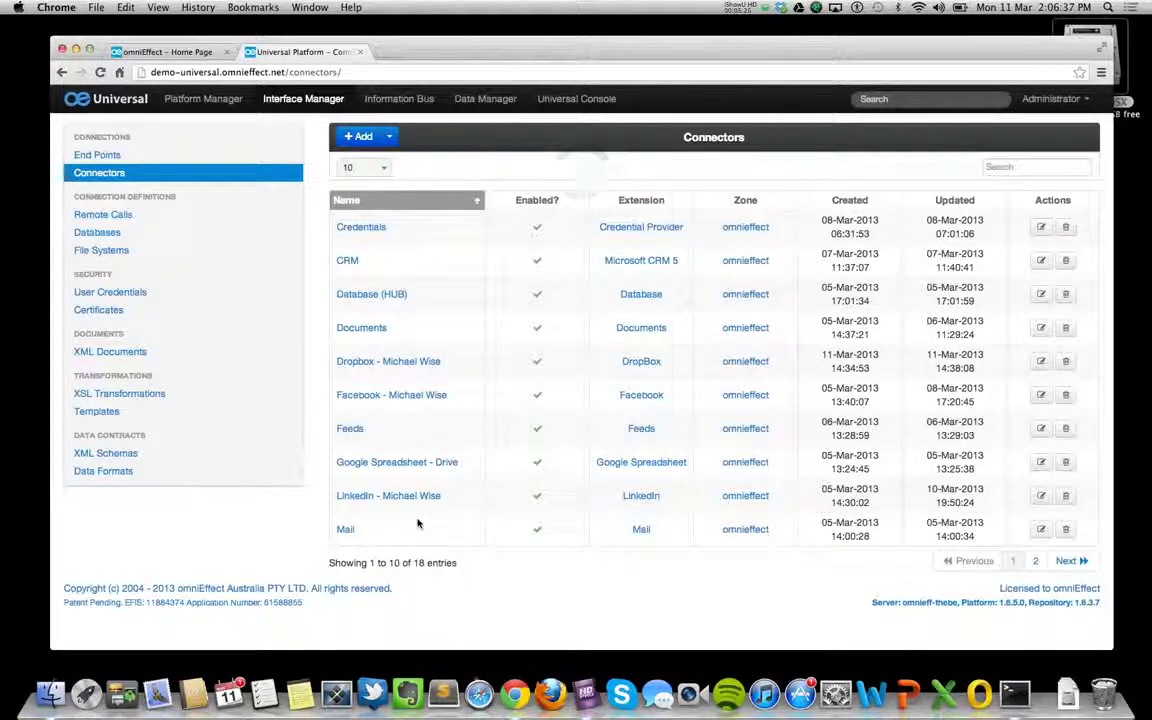
Step: Browse both pages of the Connectors list, then open the LinkedIn connector and examine its general settings and user credential
left_click(1035, 561)
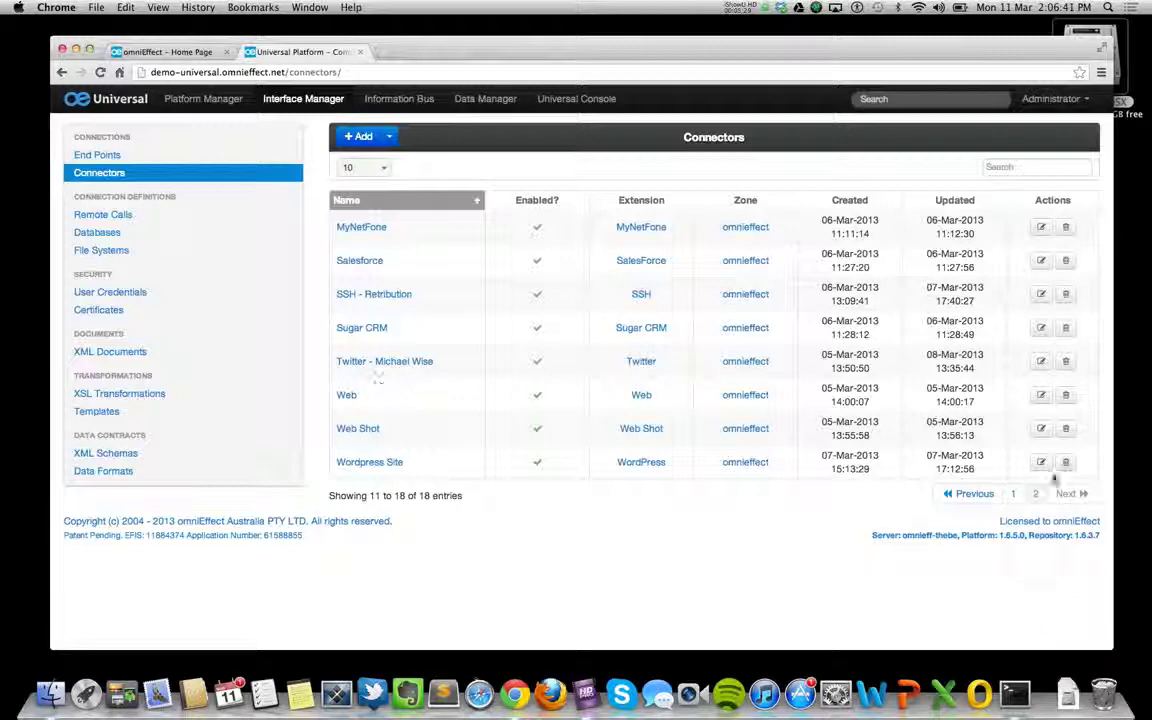
left_click(970, 493)
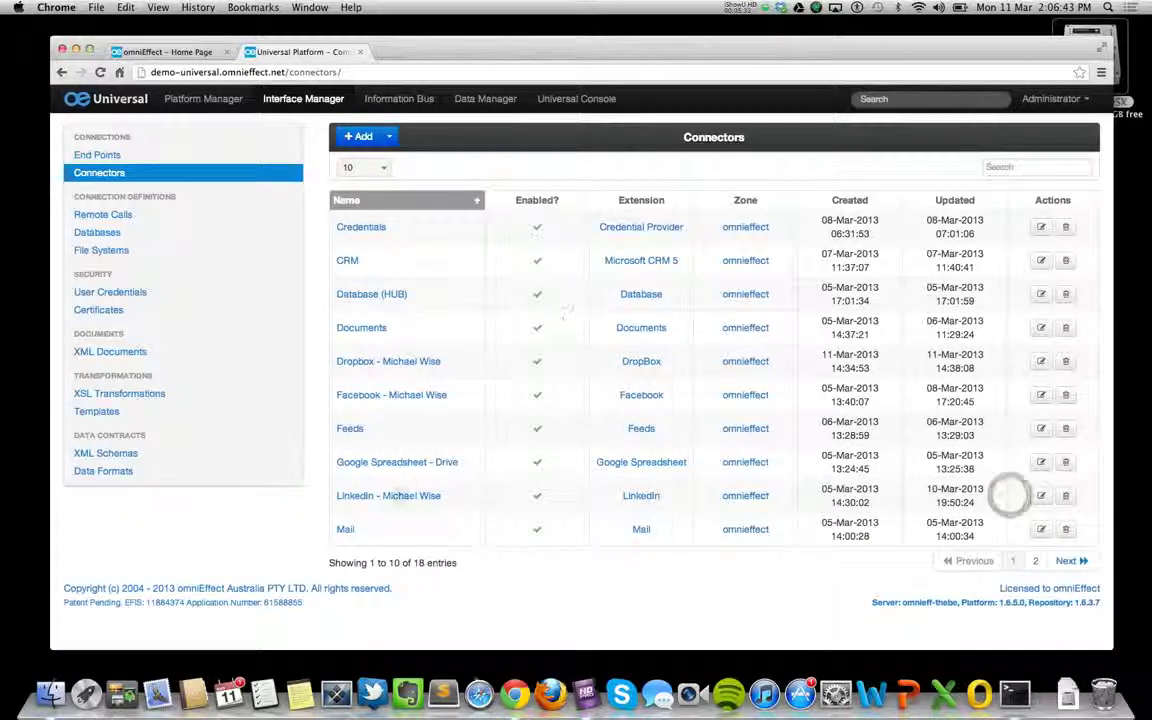
left_click(388, 496)
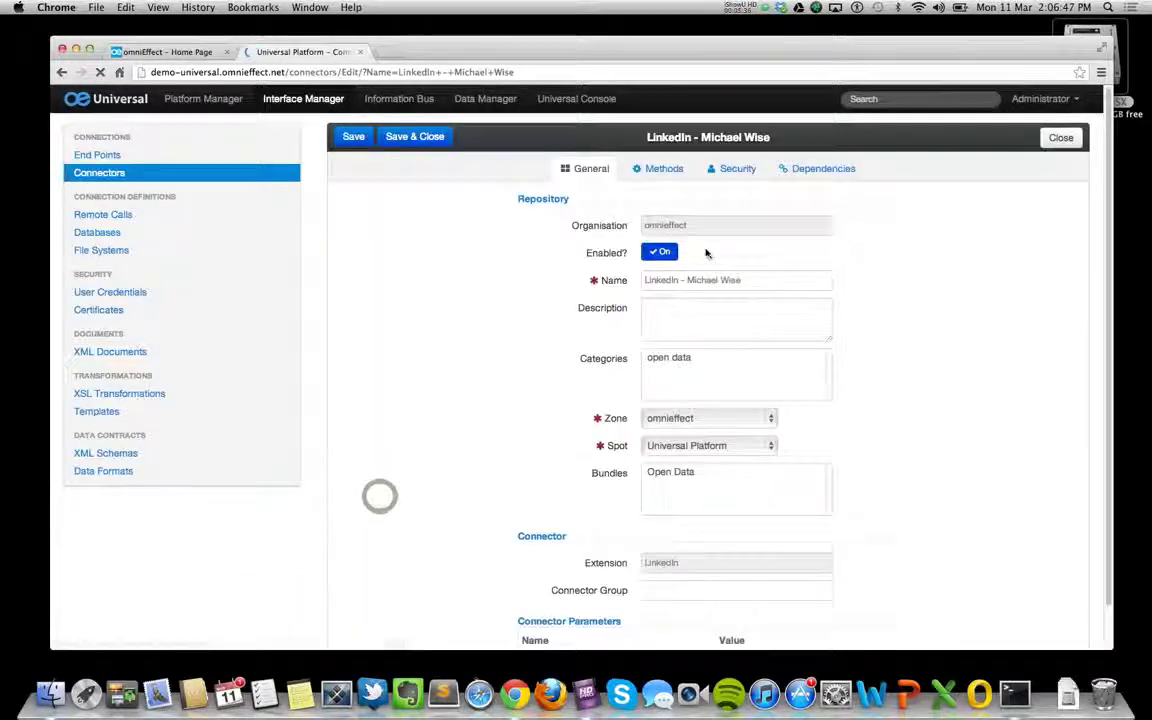
scroll(486, 393, "down", 1)
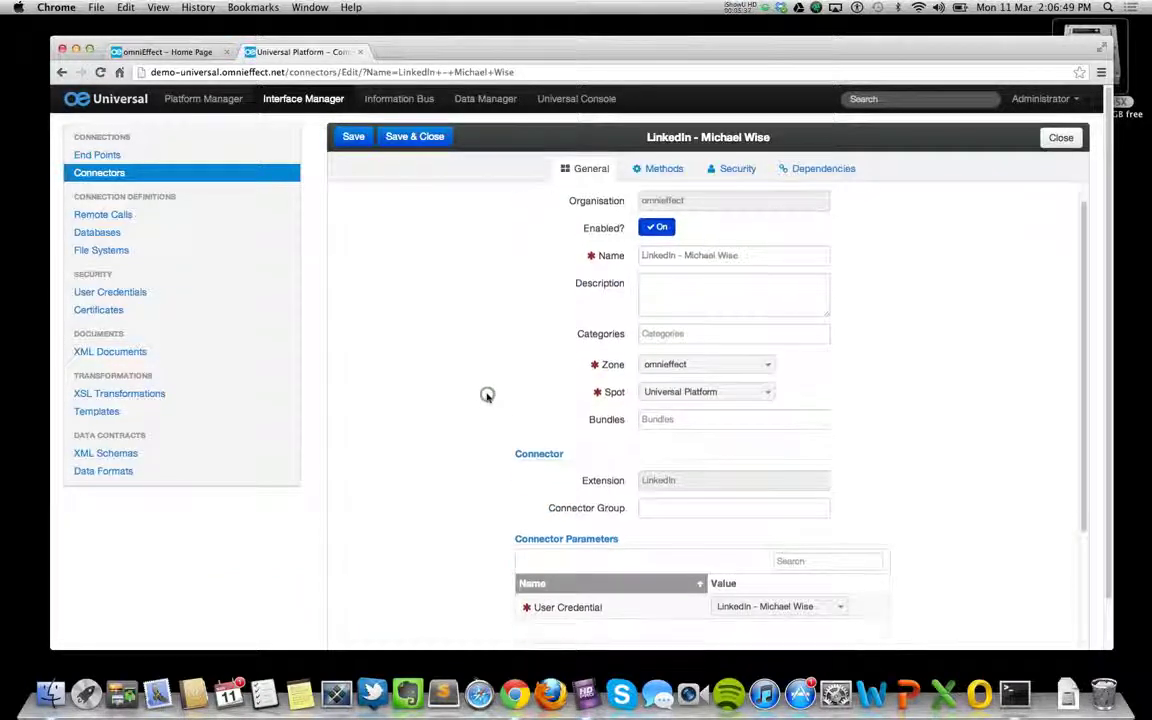
scroll(760, 330, "up", 1)
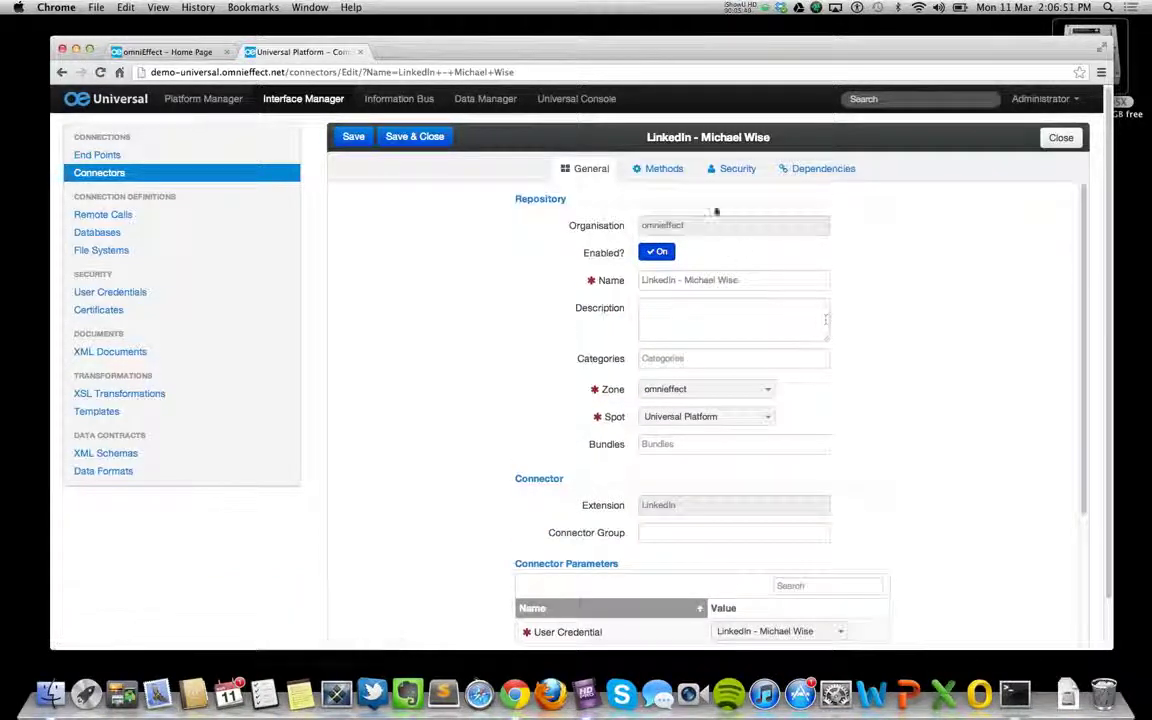
Step: Examine the LinkedIn connector's methods, including Get Current User, Invite Person, Post Network Update, Search and Send Message
left_click(660, 168)
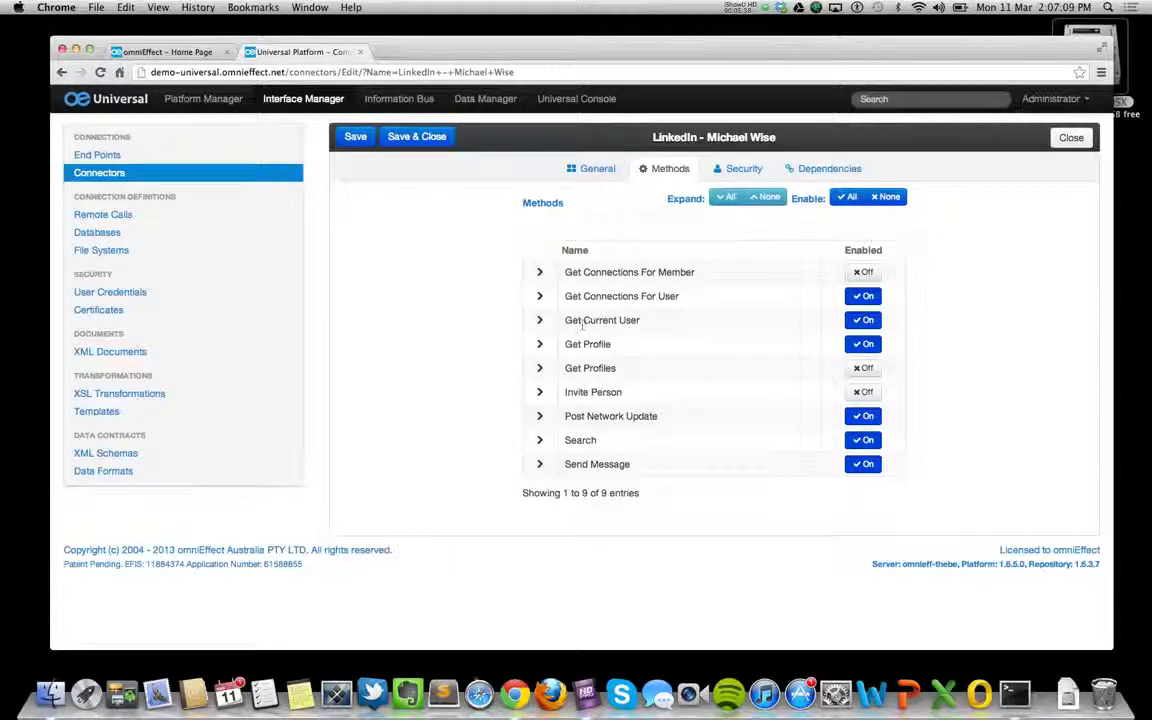
left_click_drag(562, 320, 649, 323)
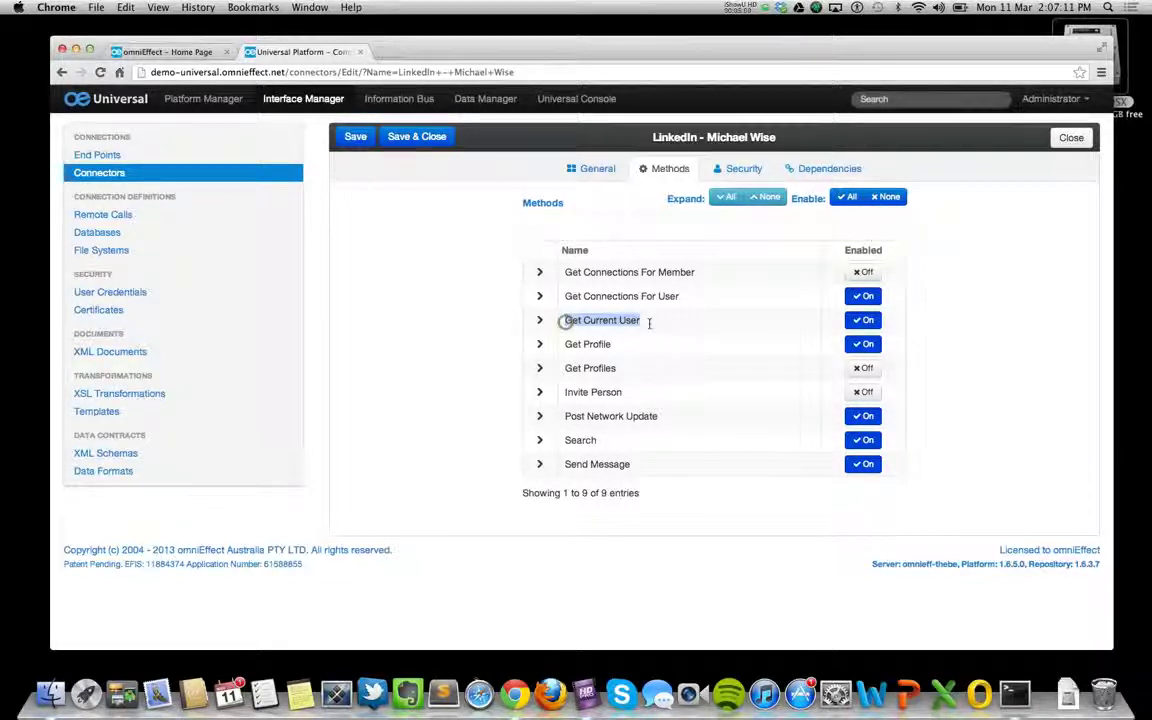
left_click(572, 392)
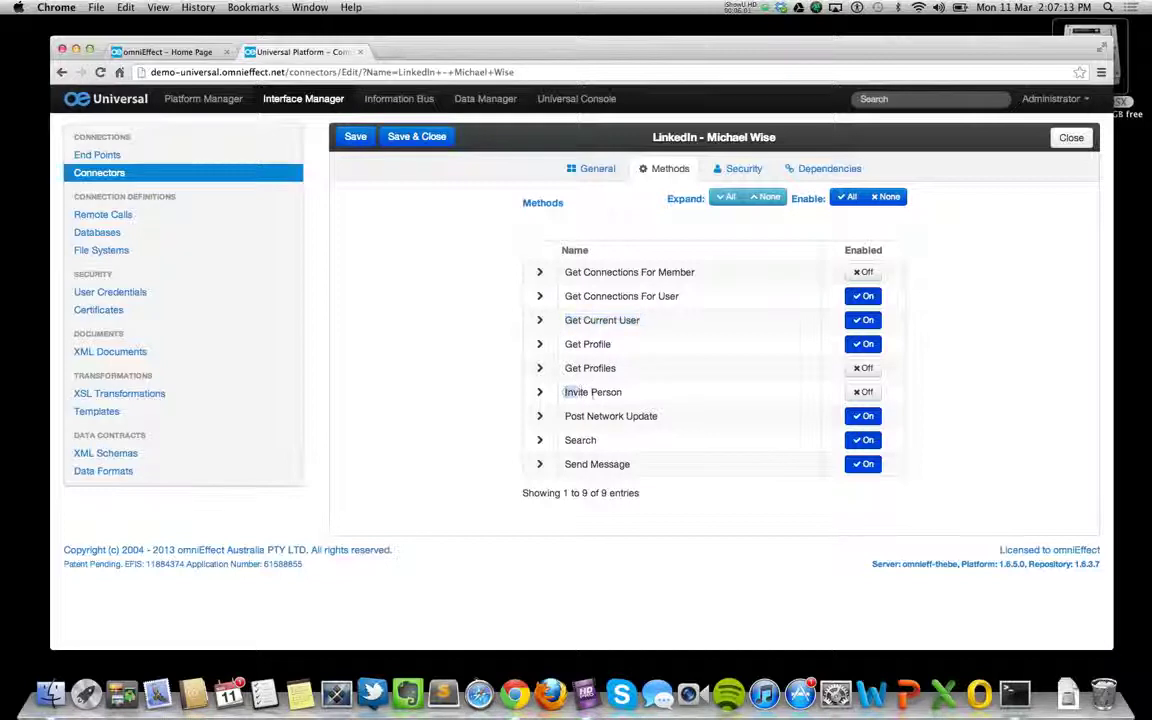
left_click_drag(565, 416, 664, 417)
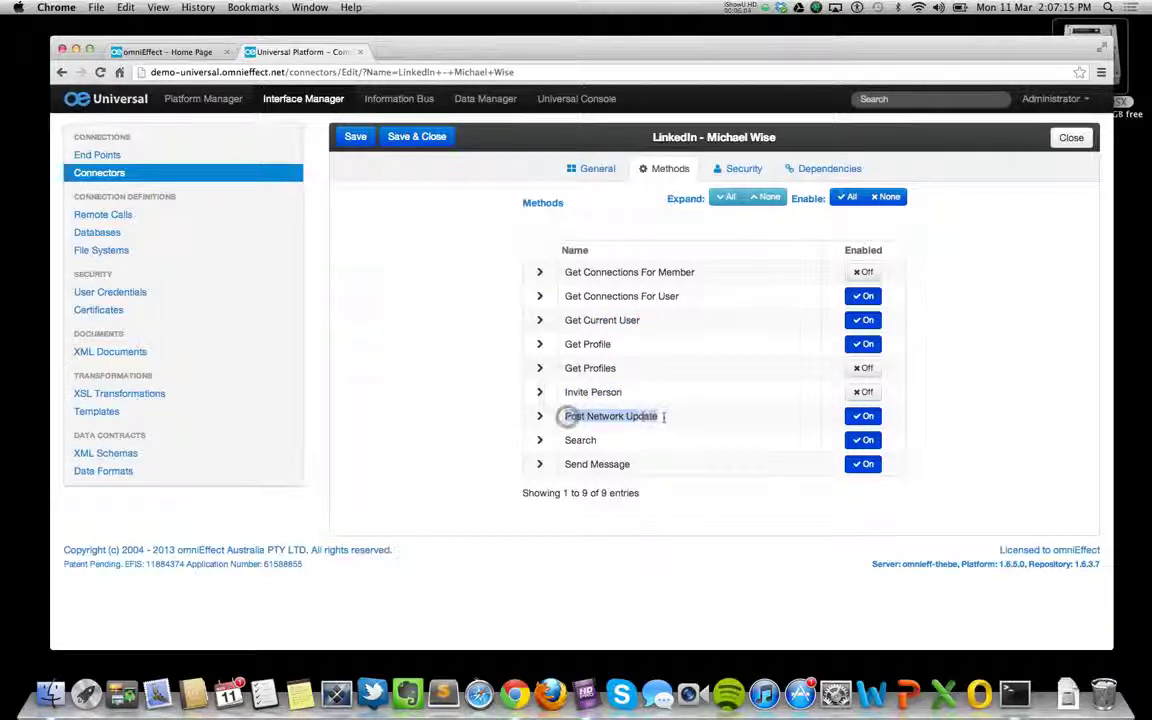
mouse_move(565, 440)
left_mouse_down()
mouse_move(615, 447)
mouse_move(590, 464)
mouse_move(557, 464)
left_mouse_up()
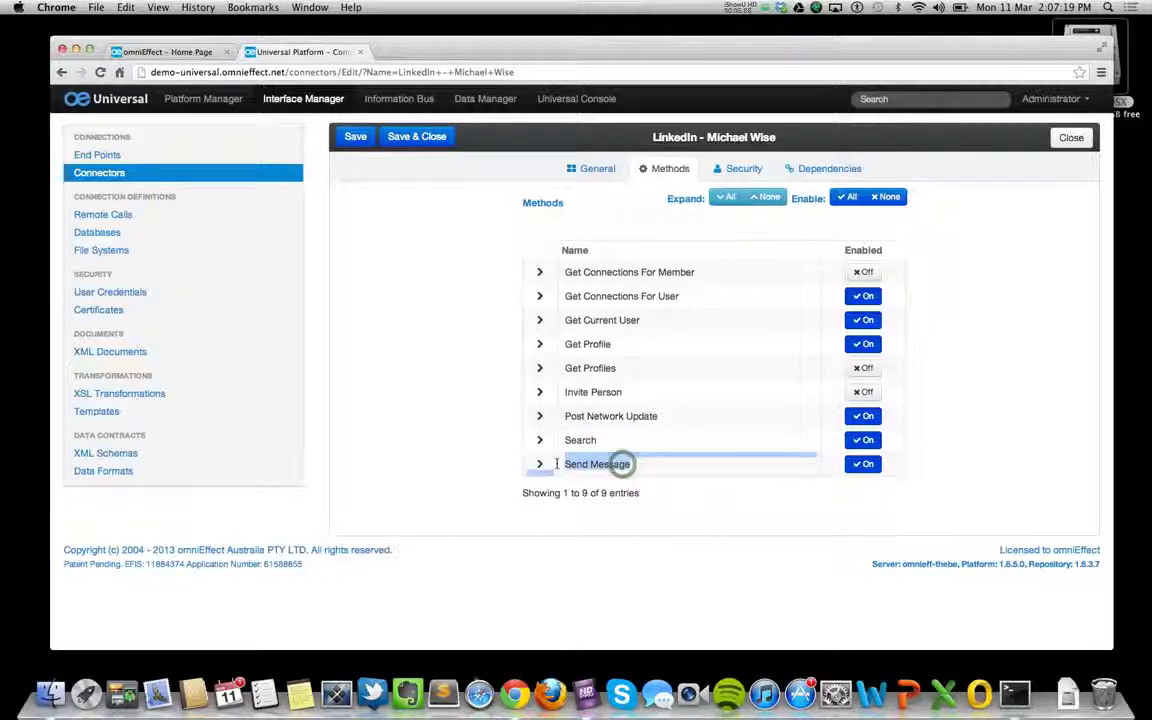
left_click(1002, 414)
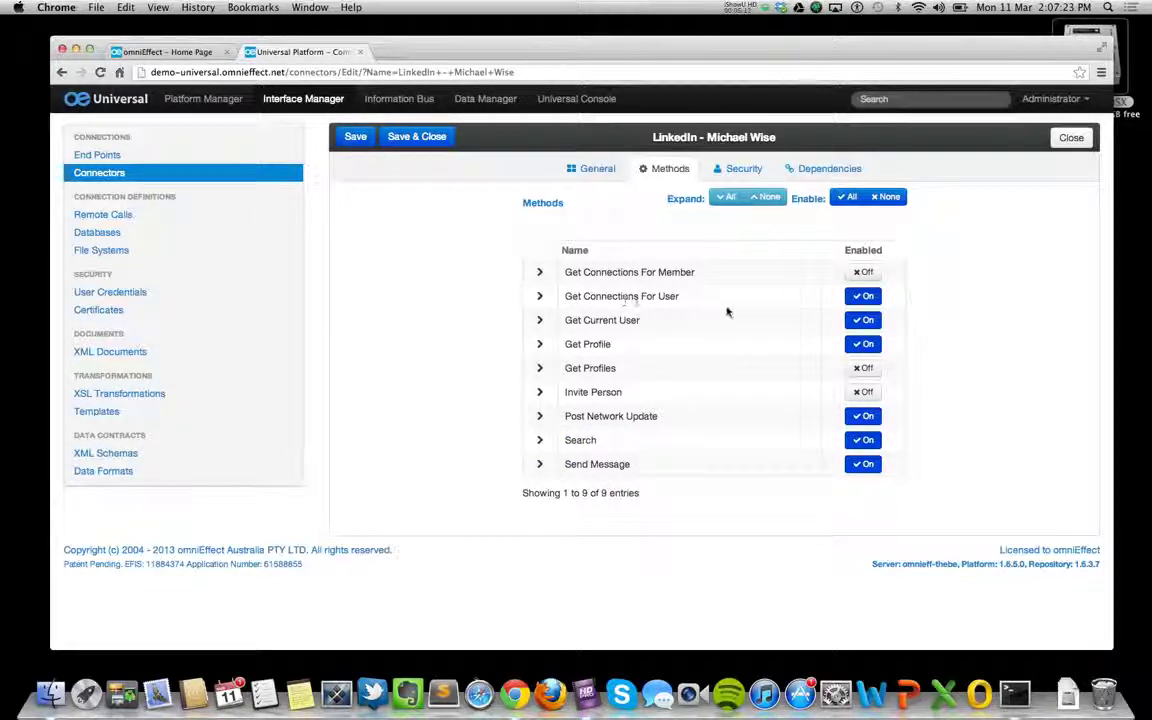
Step: Expand the LinkedIn connector's Get Connections For User method, examine its details and parameters, then save and close the connector
left_click(540, 296)
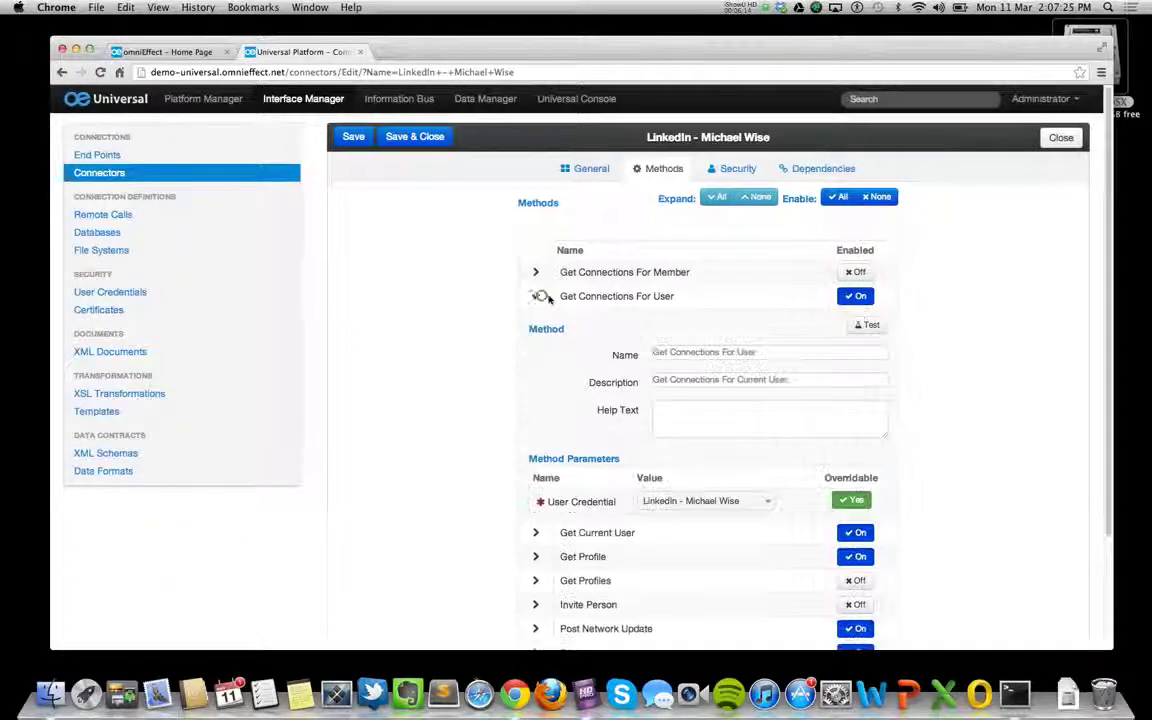
scroll(485, 437, "down", 1)
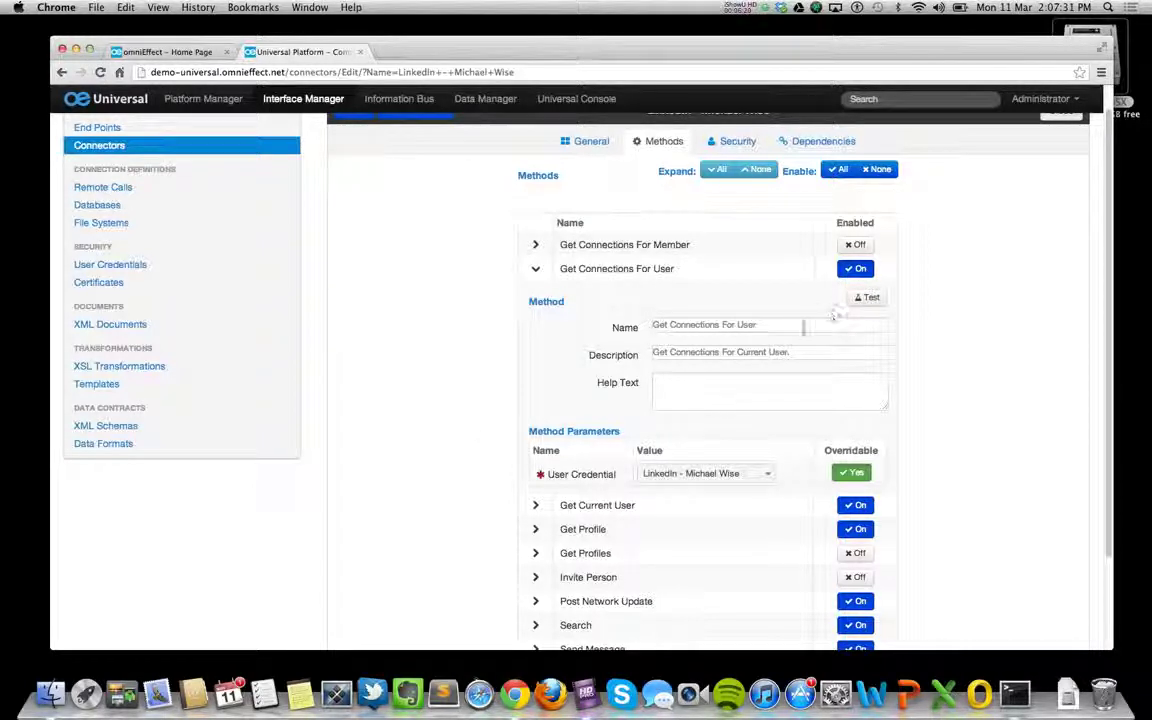
left_click(802, 326)
left_click(821, 355)
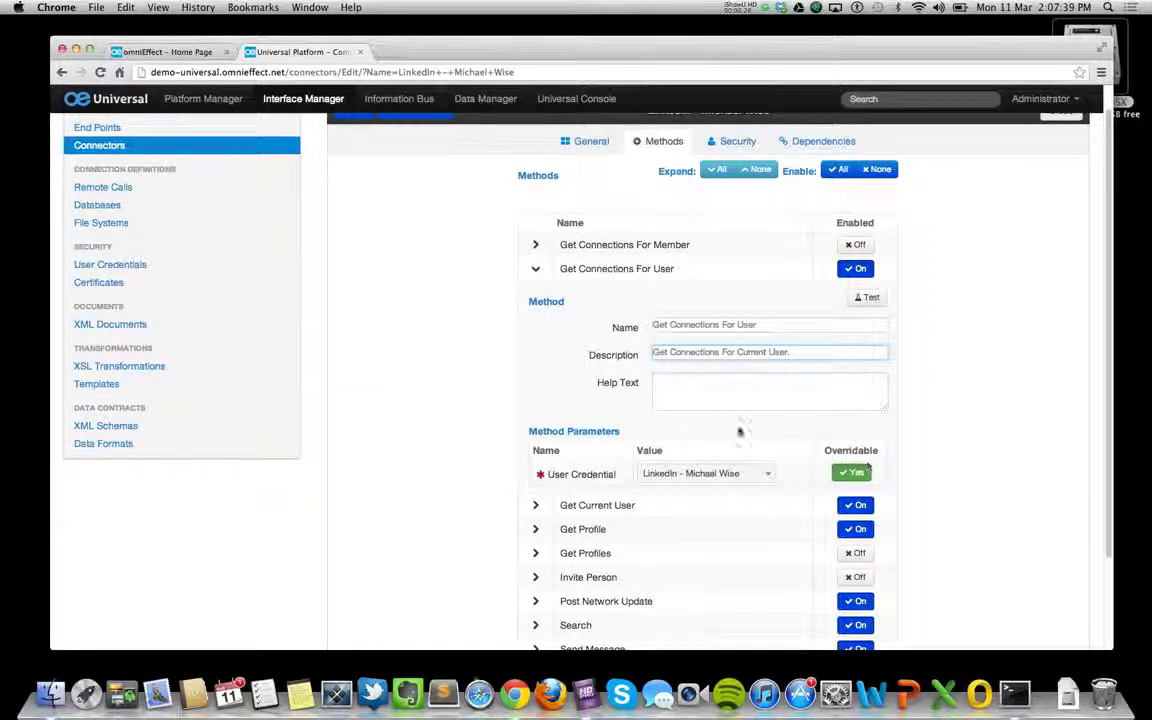
scroll(700, 420, "up", 1)
left_click(412, 140)
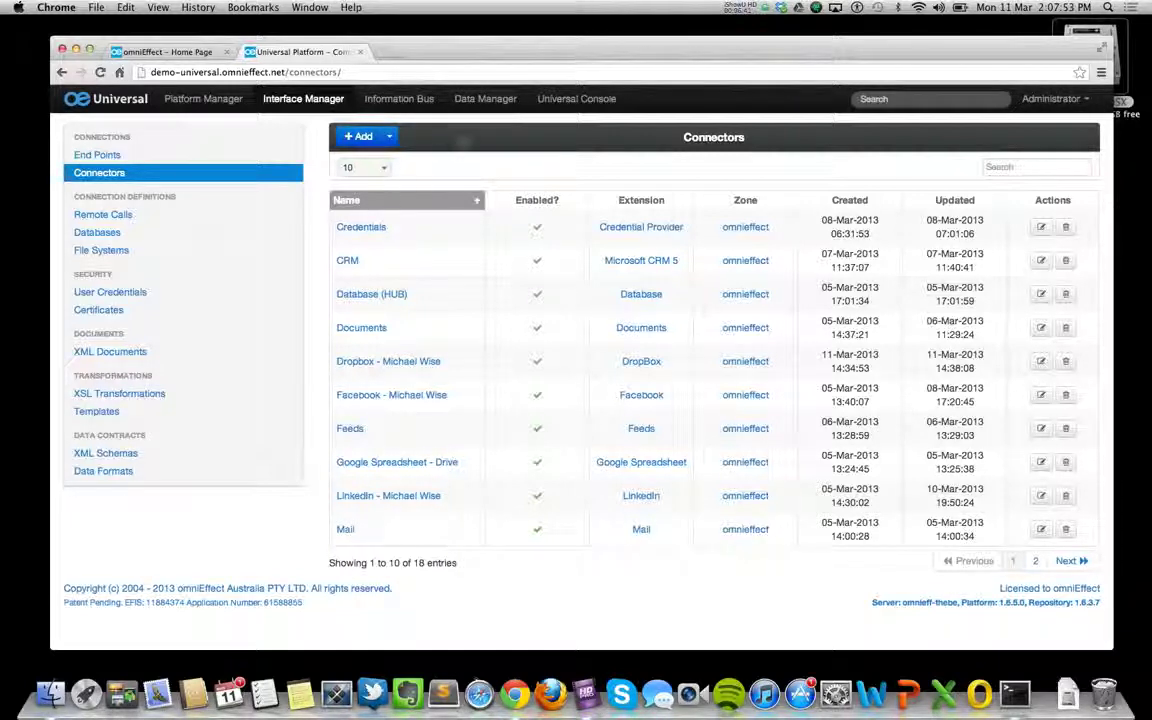
Step: Create a new pipeline in the Platform Manager, name it "Dropbox - Social Spreadsheet" and save it
left_click(222, 99)
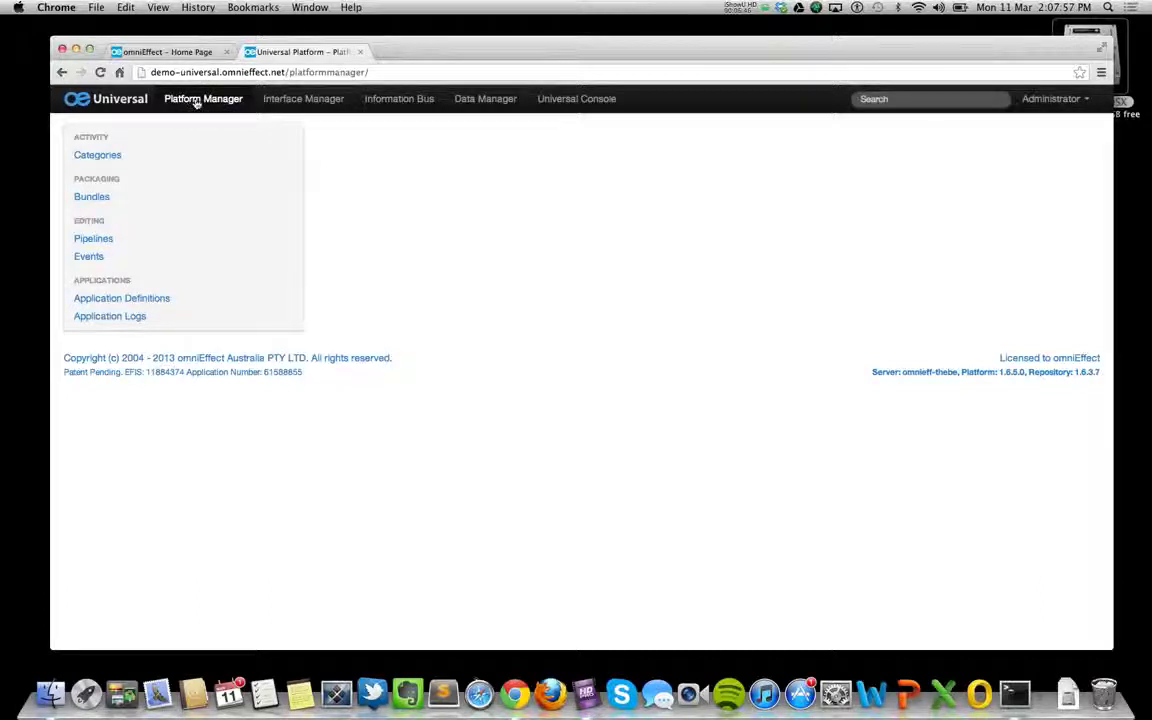
left_click(112, 241)
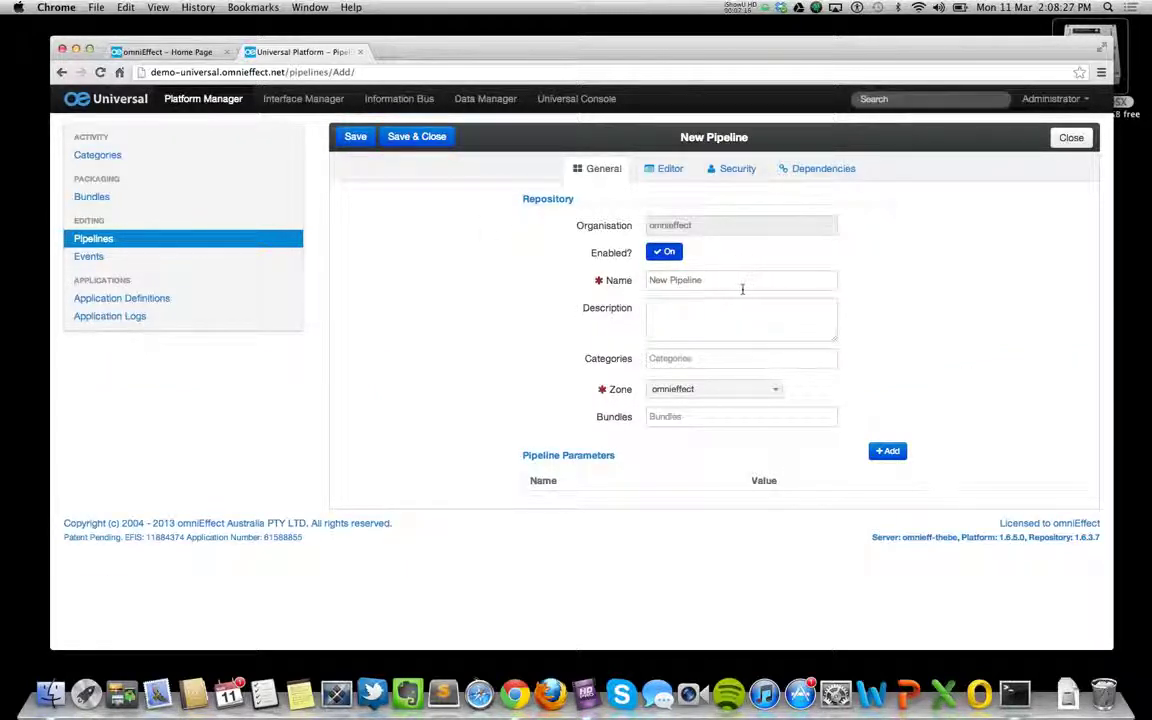
left_click_drag(735, 284, 532, 267)
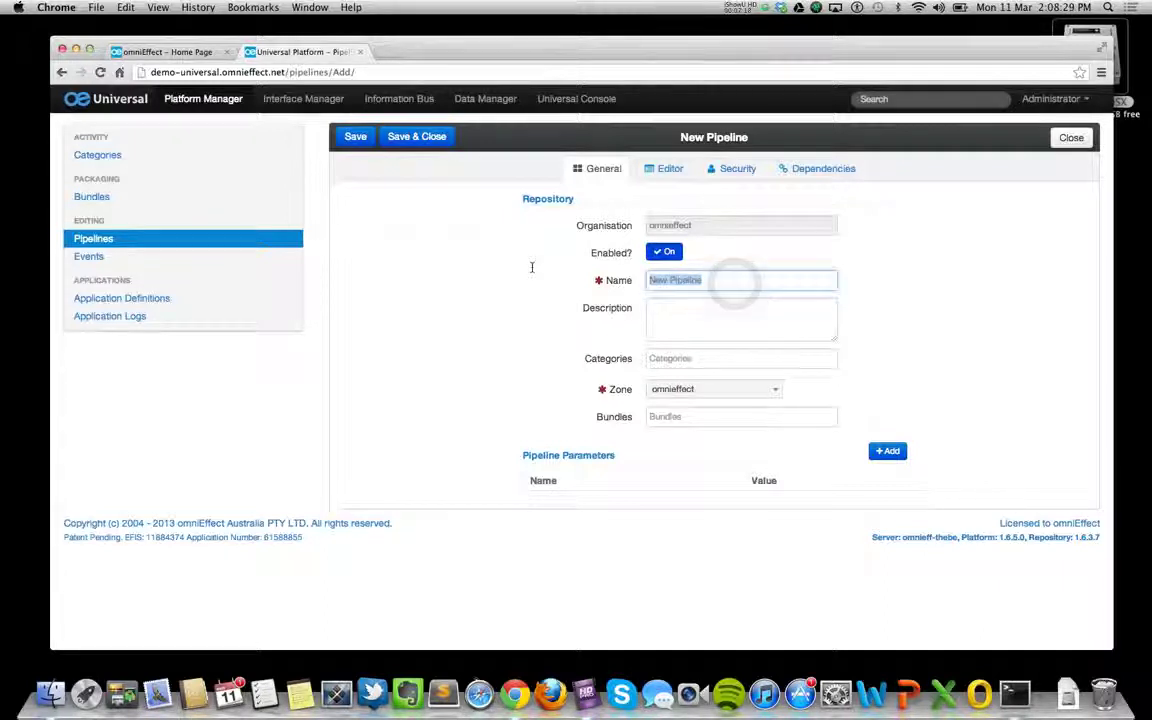
type("Drop")
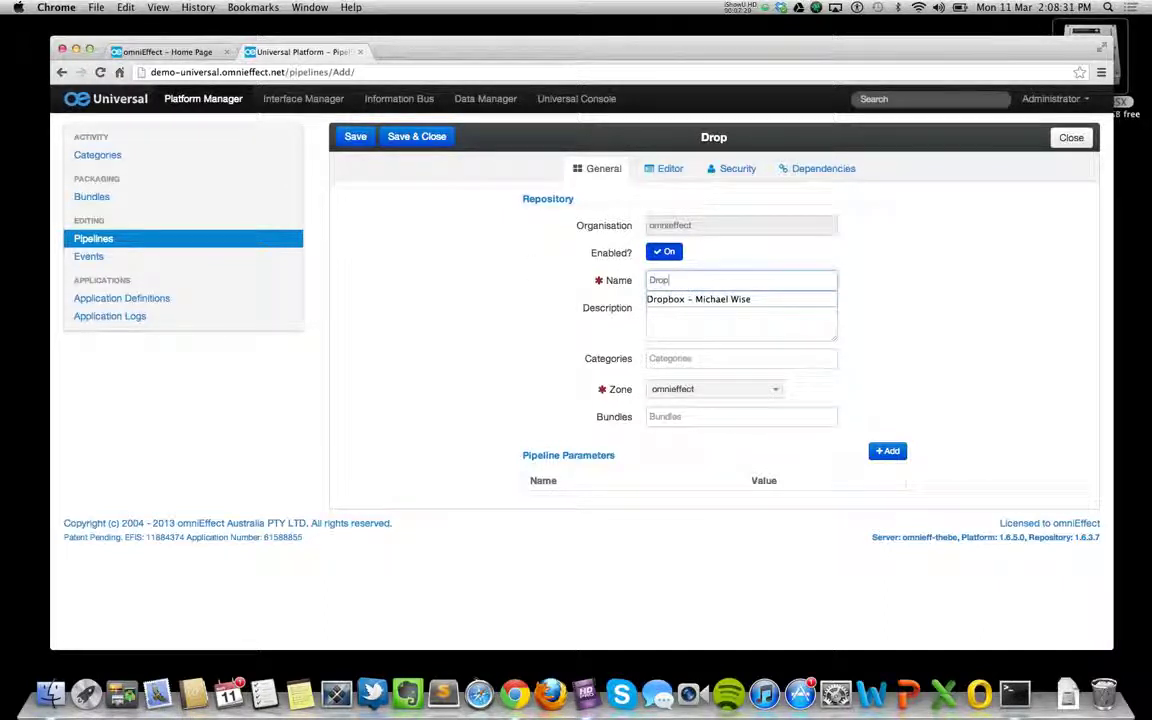
type("box - So")
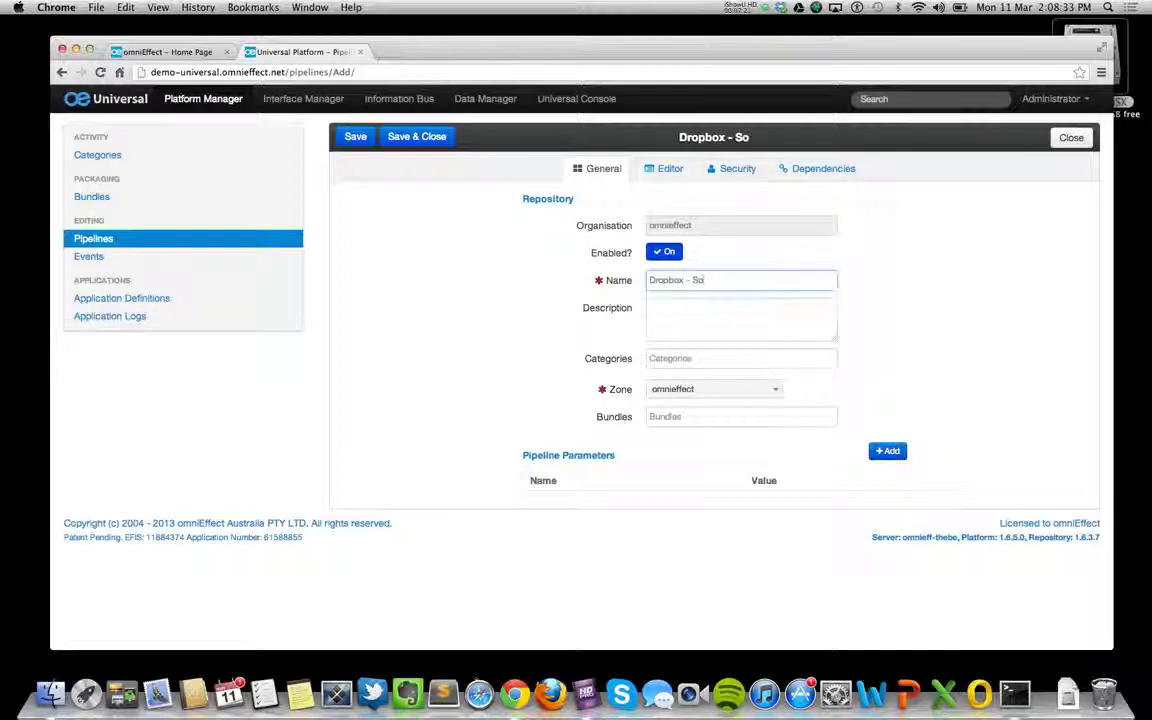
type("cial Sp")
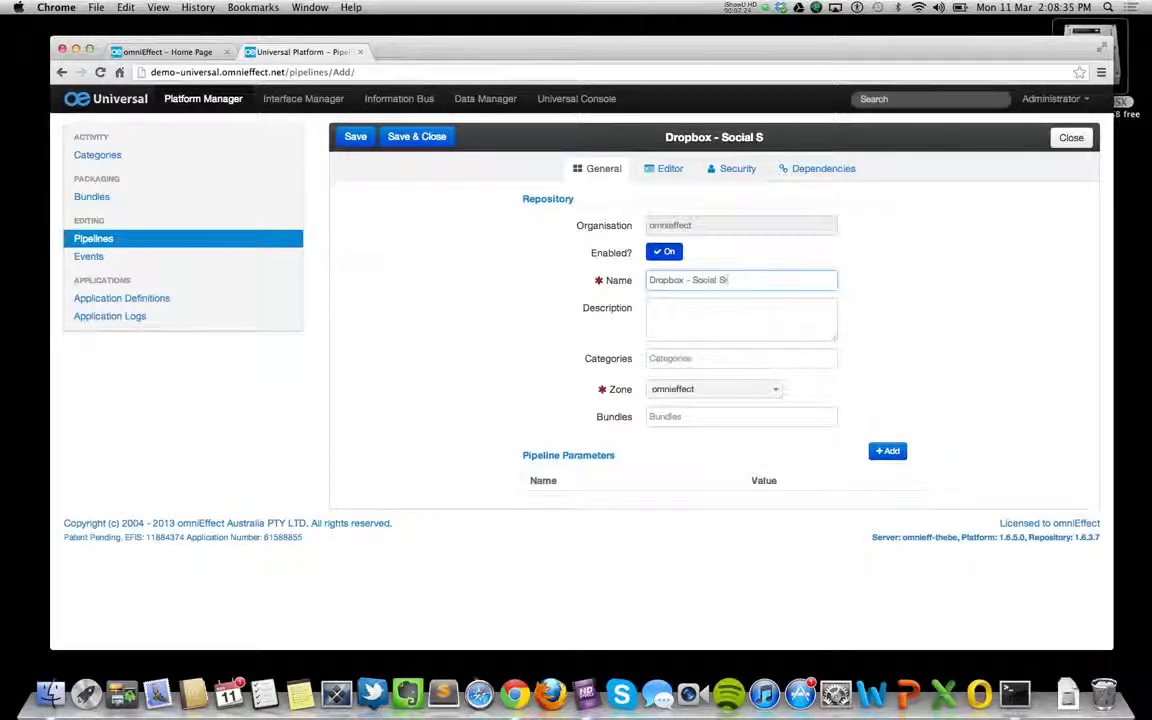
type("r")
key("BackSpace")
type("preas")
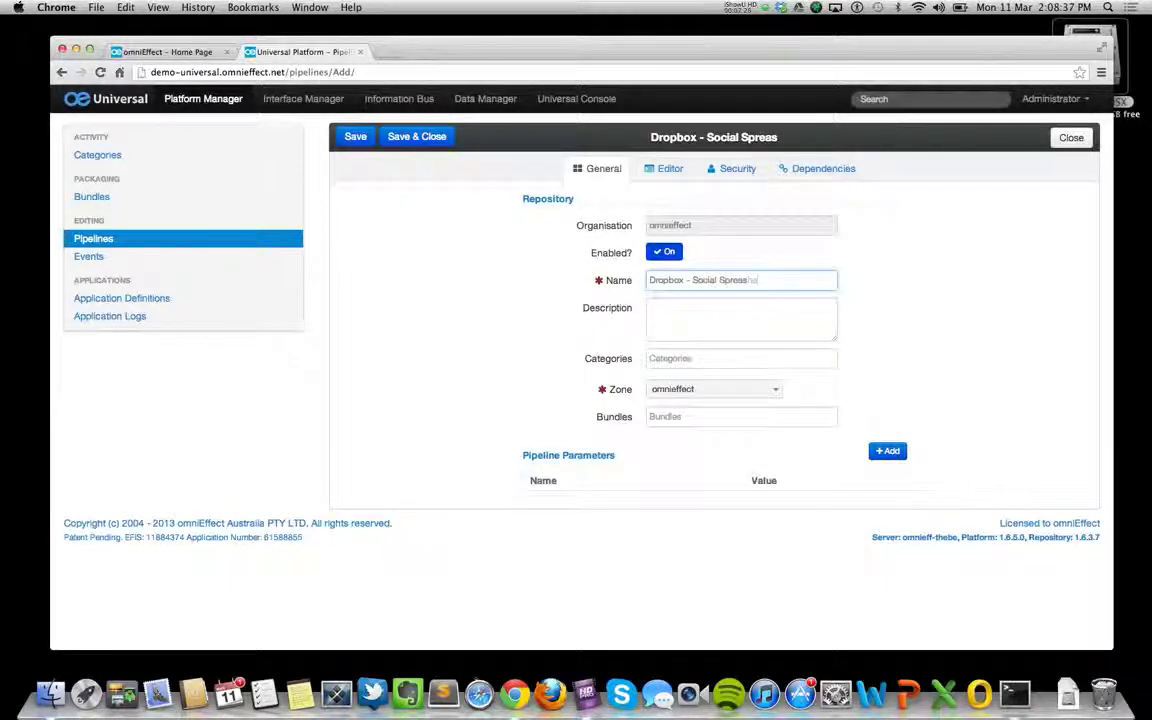
type("heet")
key("BackSpace")
key("BackSpace")
key("BackSpace")
key("BackSpace")
type("dsheet")
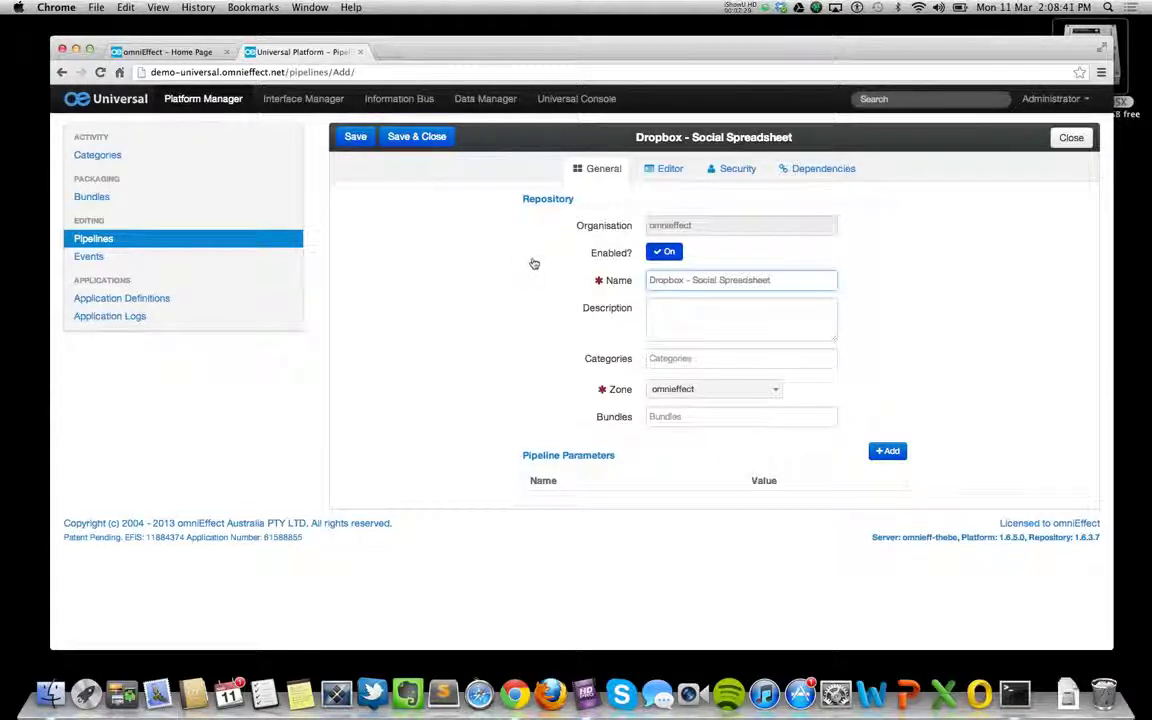
left_click(355, 136)
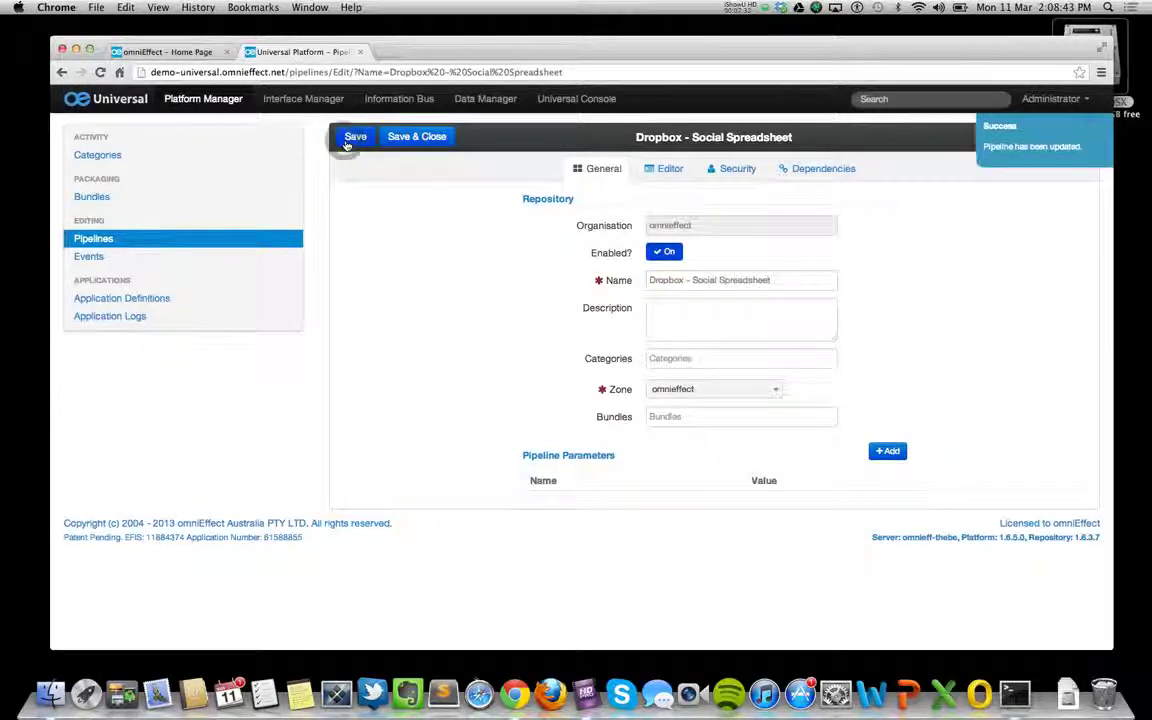
Step: Open the pipeline's editor in expanded view and widen its palette so the item names fit on one line
left_click(664, 169)
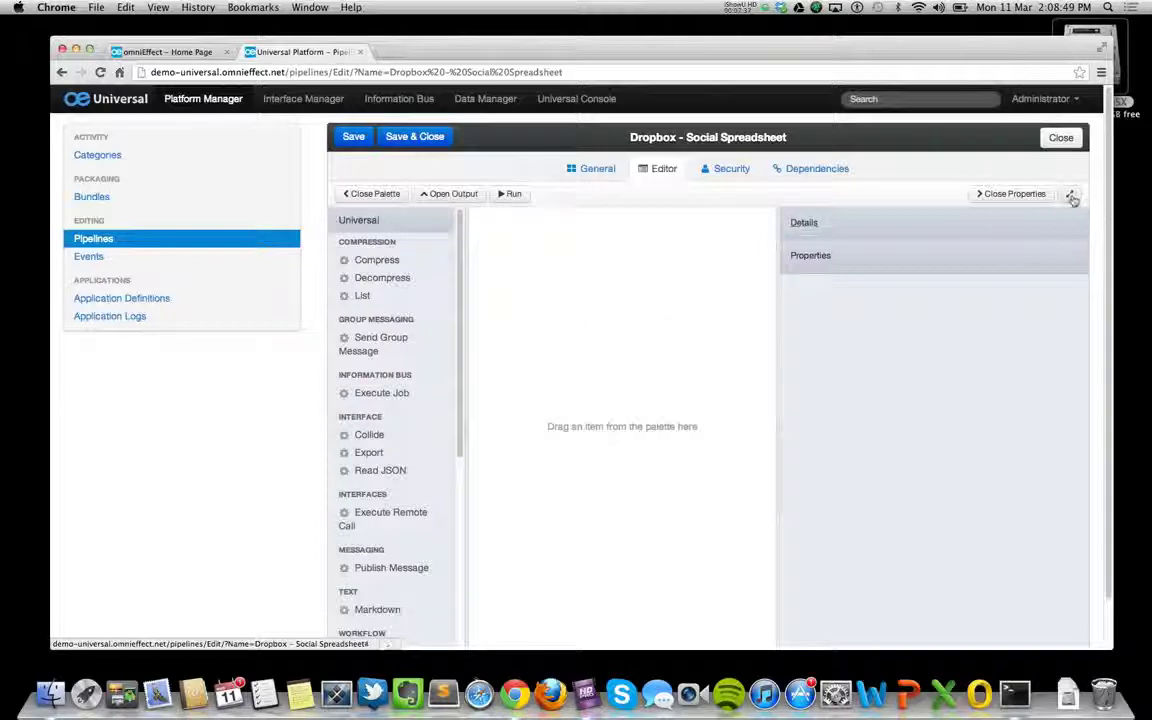
left_click(1071, 196)
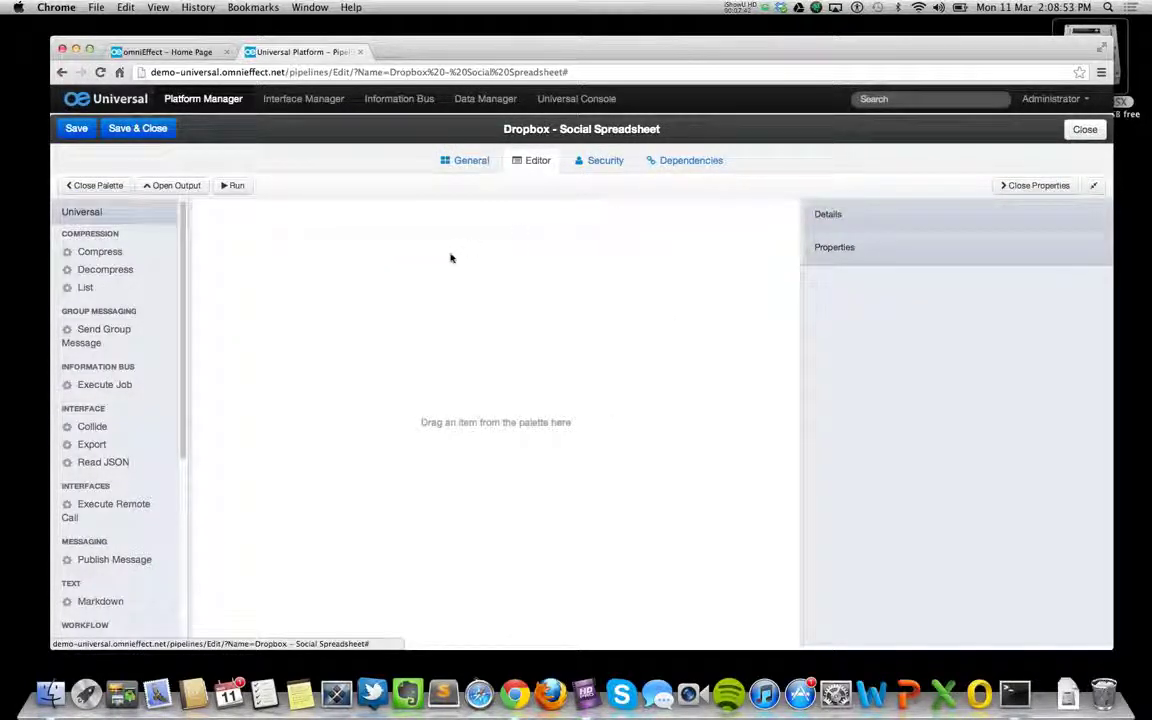
left_click_drag(190, 292, 245, 295)
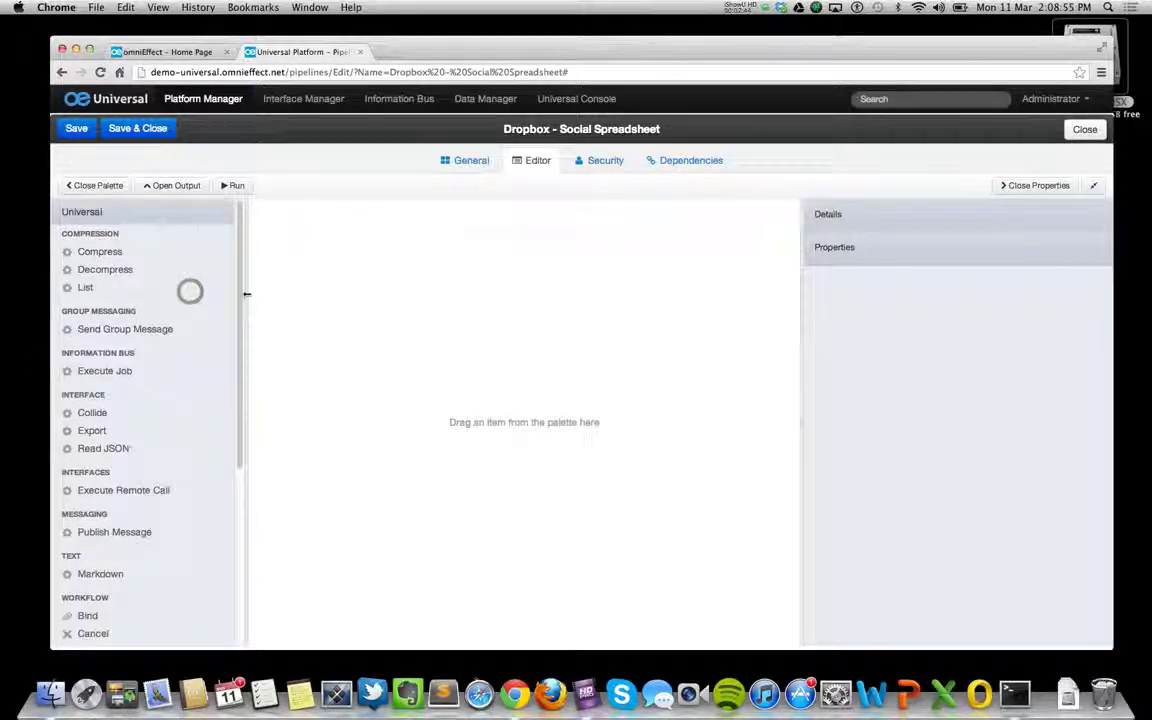
Step: Collapse and re-expand the Universal palette group, then examine its items down to the Workflow actions
left_click(170, 214)
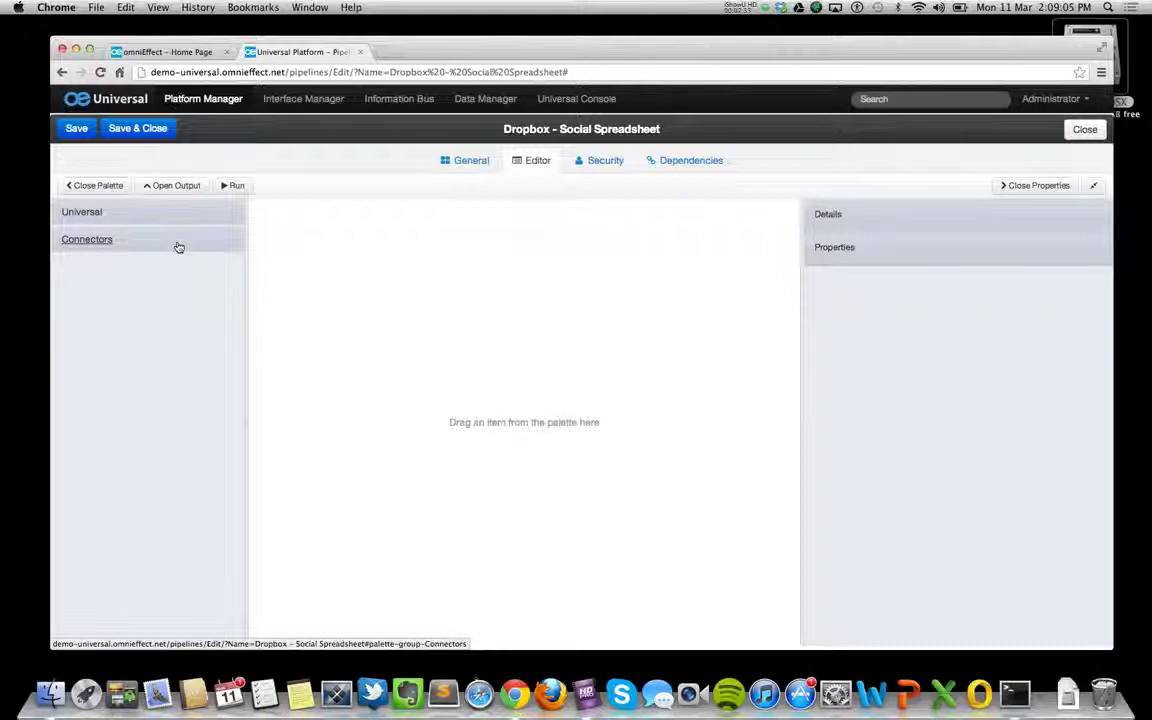
left_click(135, 214)
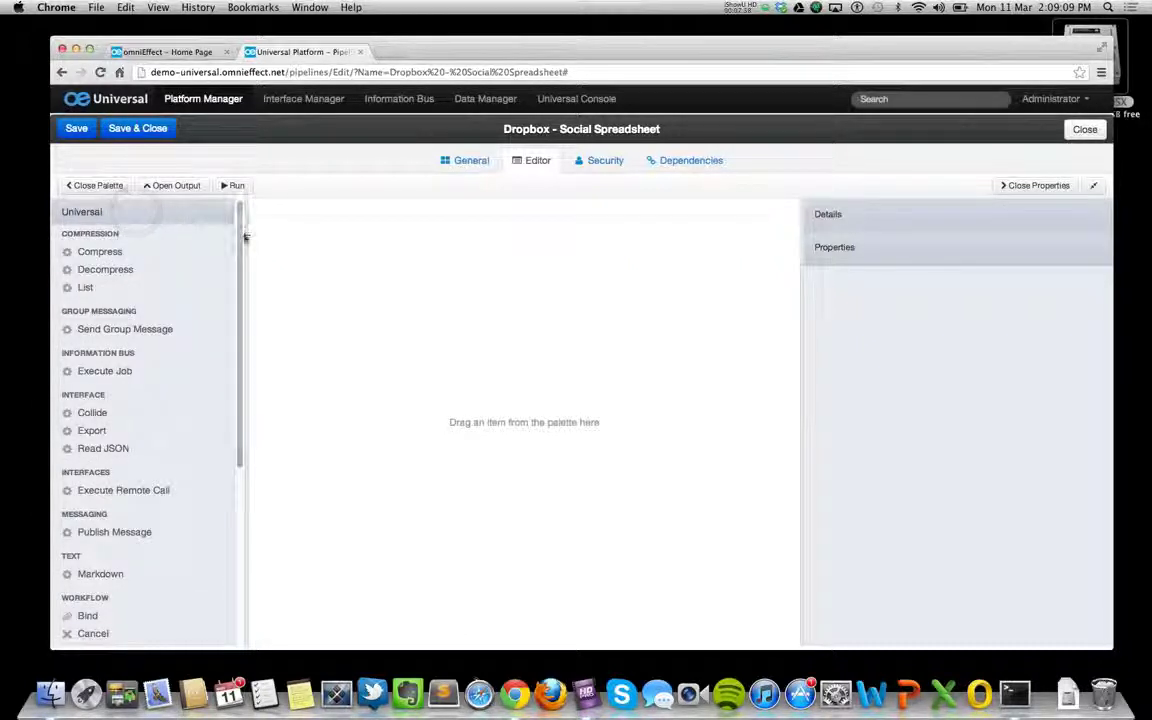
left_click_drag(241, 236, 278, 185)
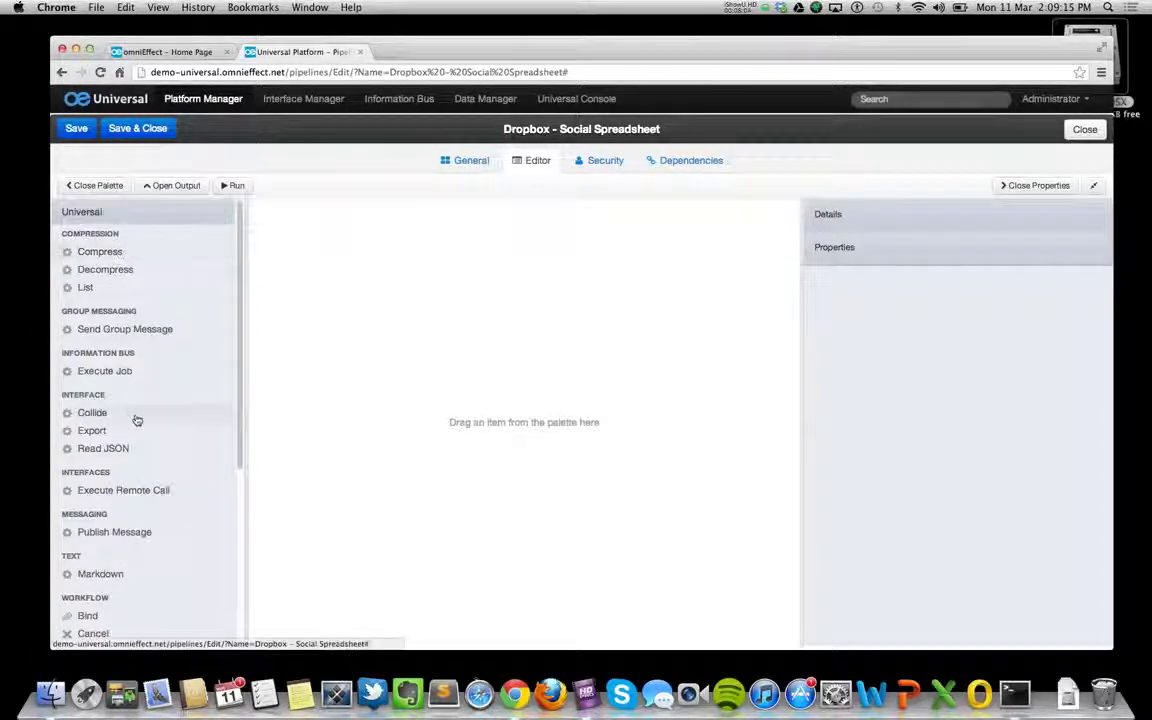
scroll(160, 450, "down", 5)
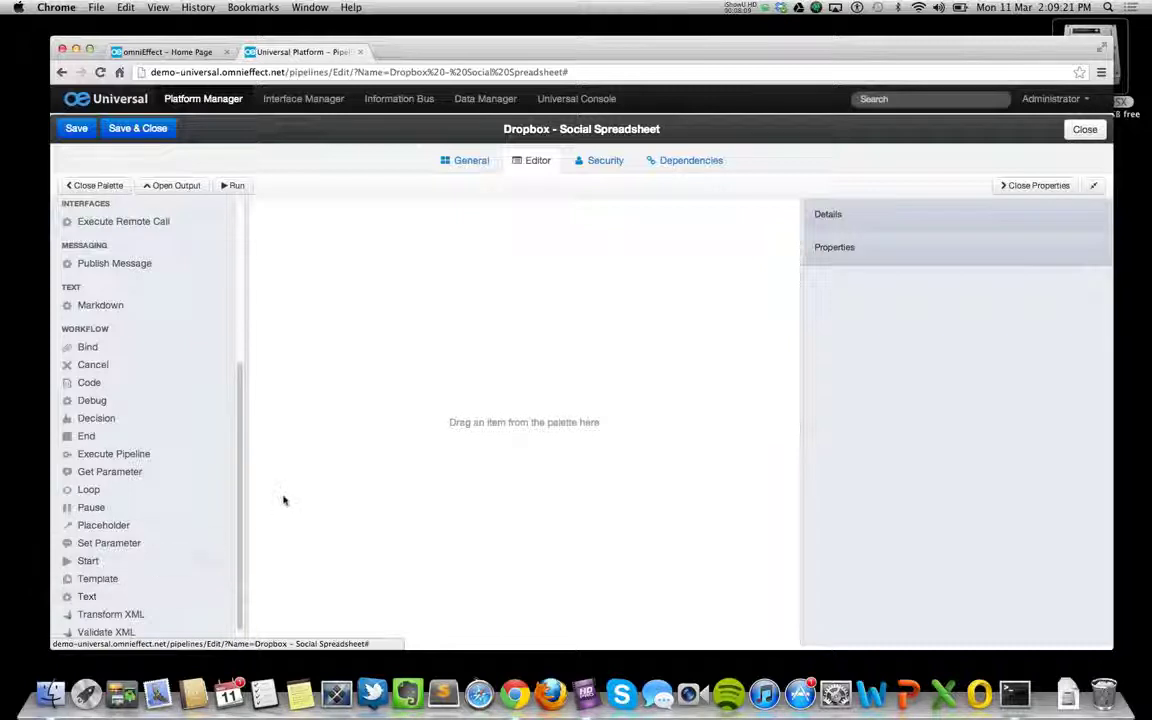
Step: Collapse the Universal palette group, expand the Connectors group and widen the palette slightly
scroll(246, 453, "up", 1)
left_click_drag(240, 466, 260, 288)
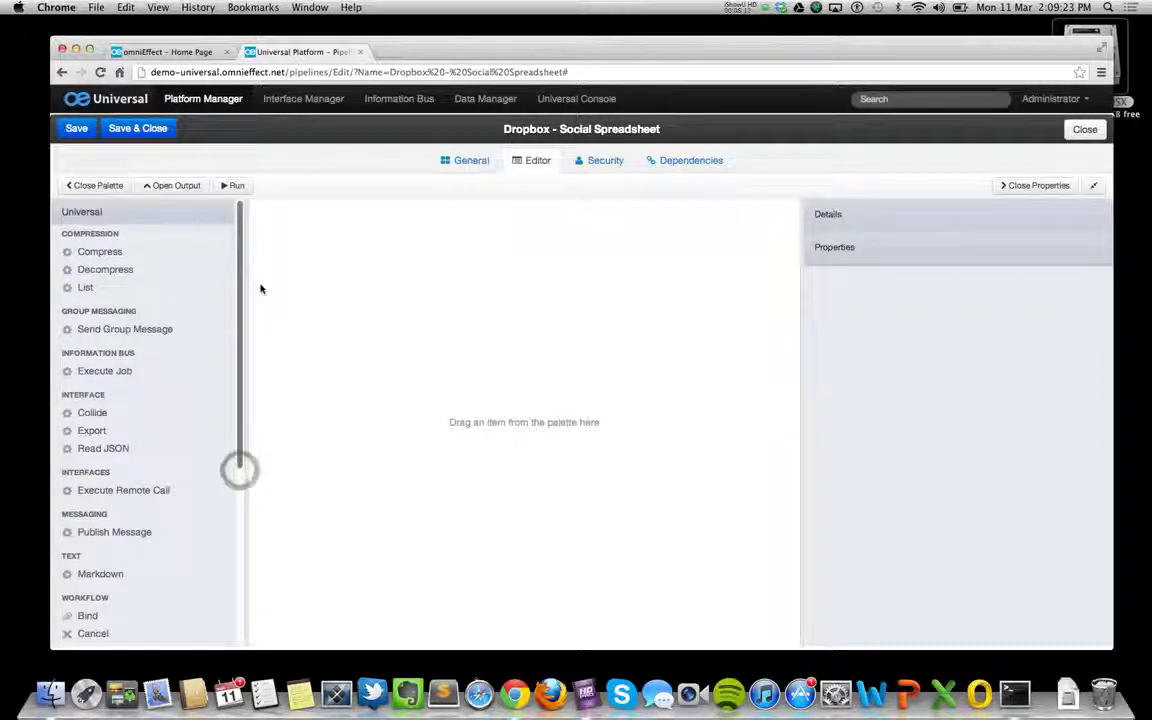
left_click(196, 219)
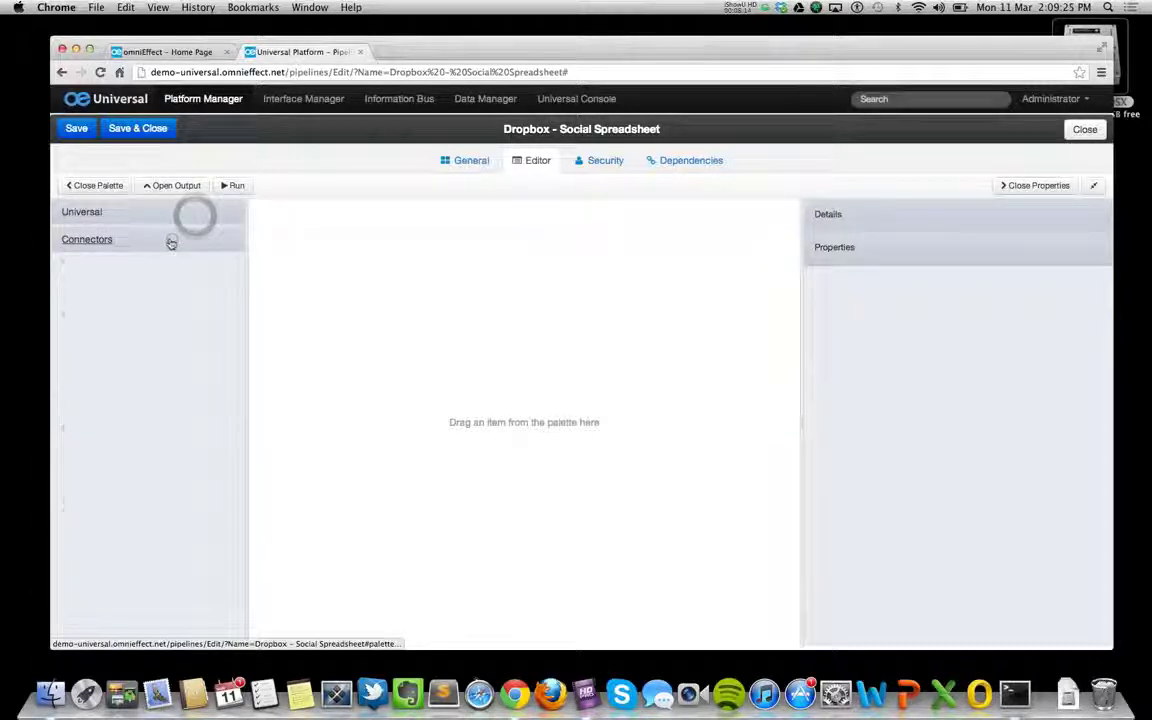
left_click(169, 239)
left_click_drag(245, 266, 257, 265)
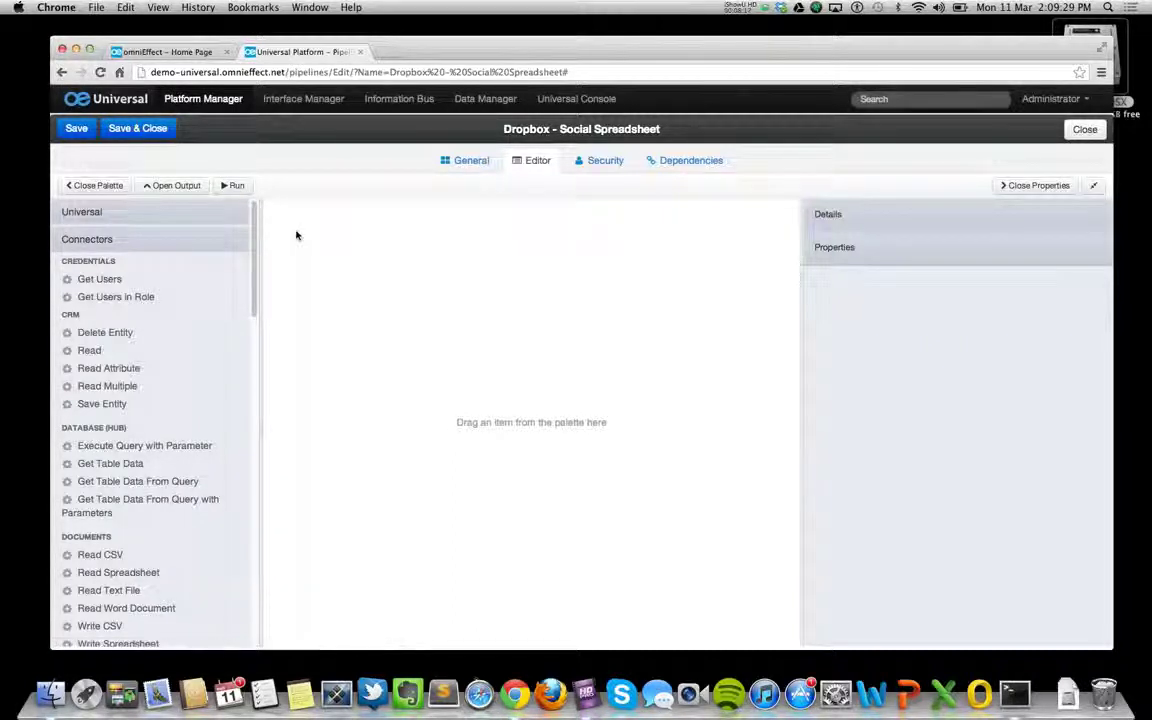
Step: Add LinkedIn's Get Connections For User method to the pipeline, save it, and place the Start node directly above the method
left_click_drag(256, 262, 265, 463)
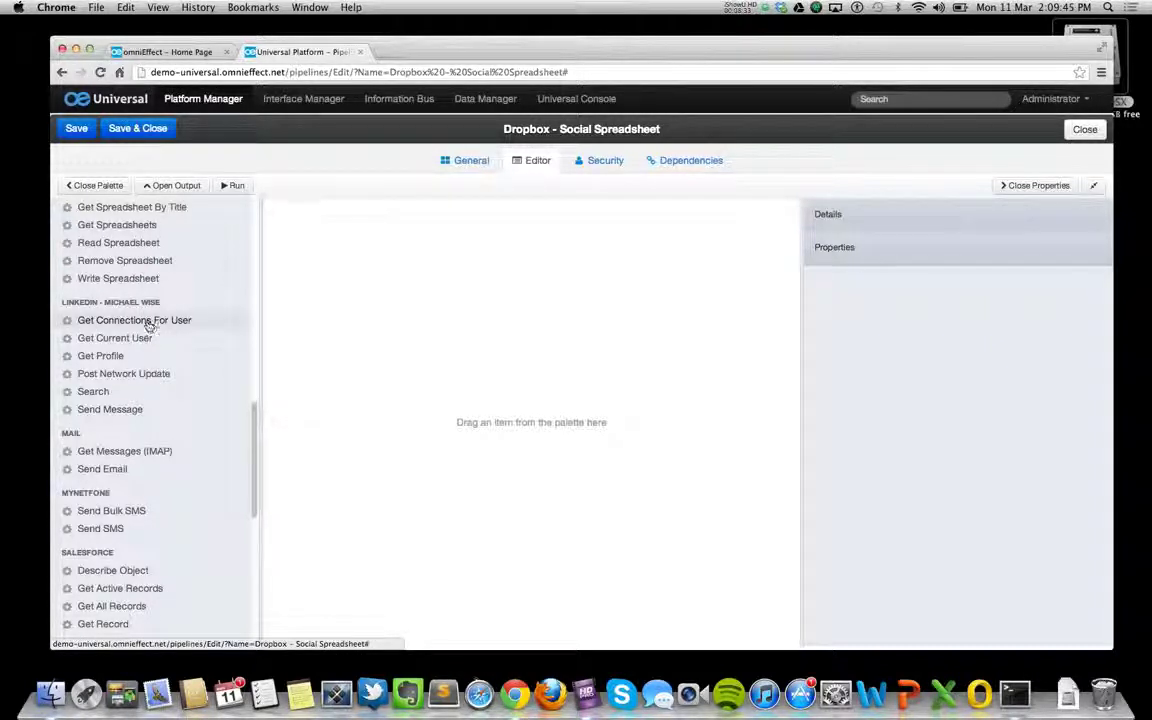
left_click_drag(143, 322, 470, 303)
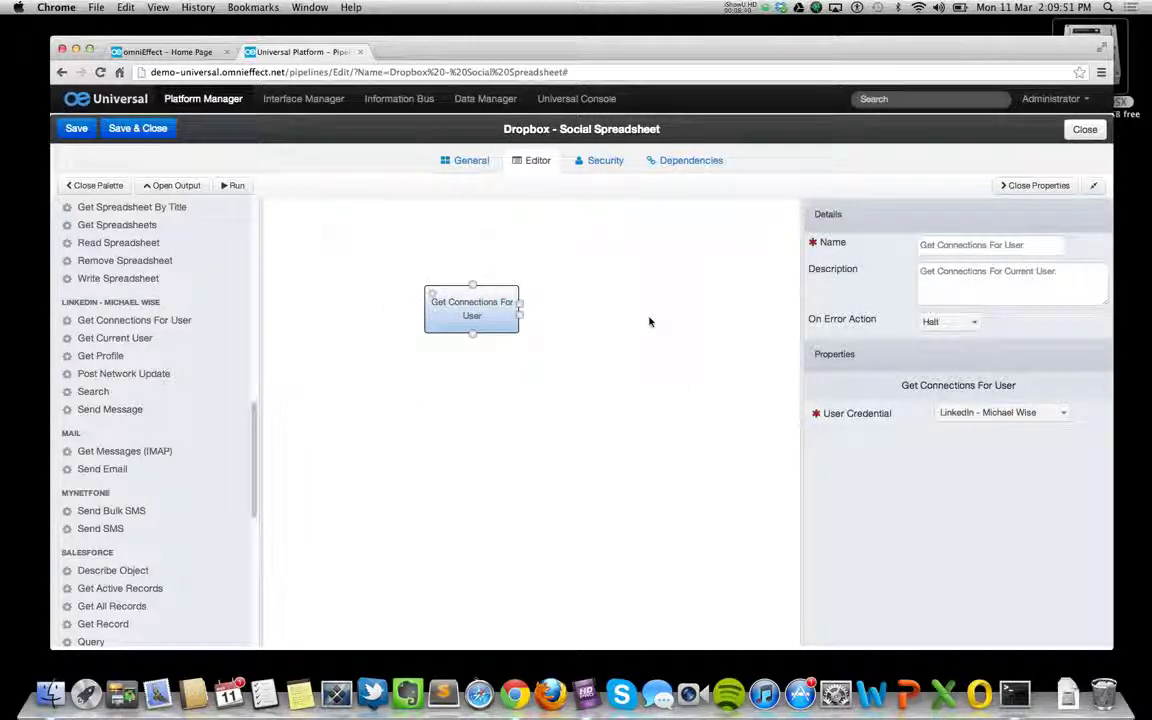
left_click(440, 298)
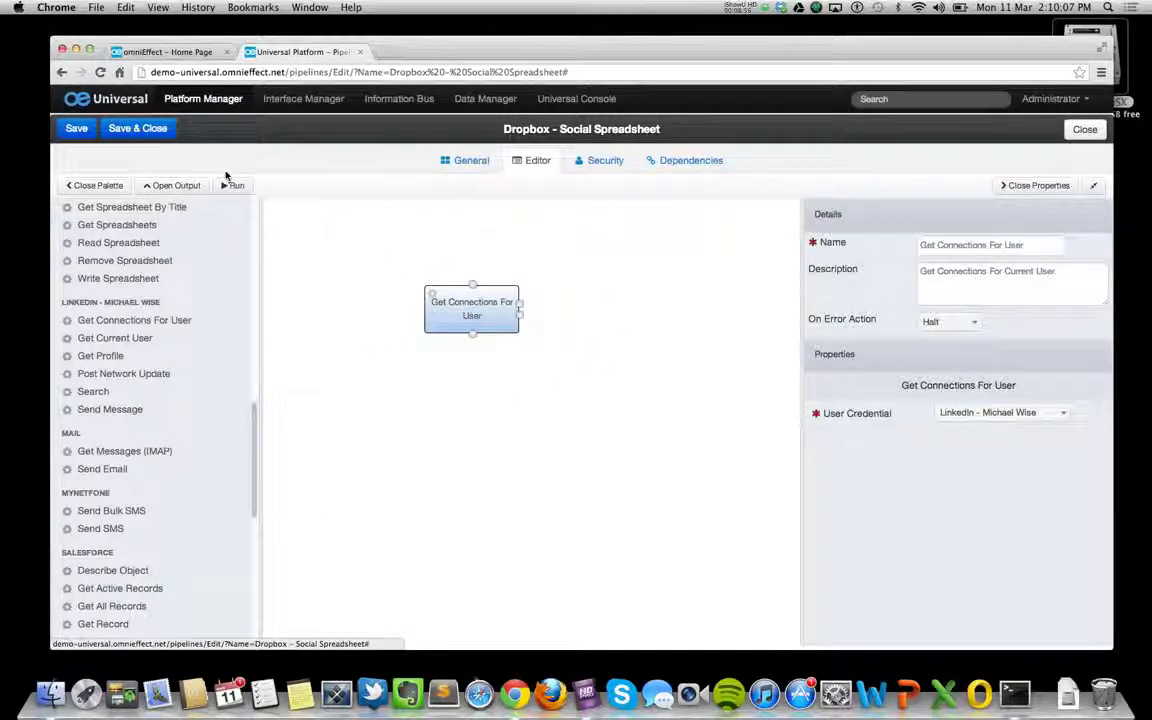
left_click(76, 128)
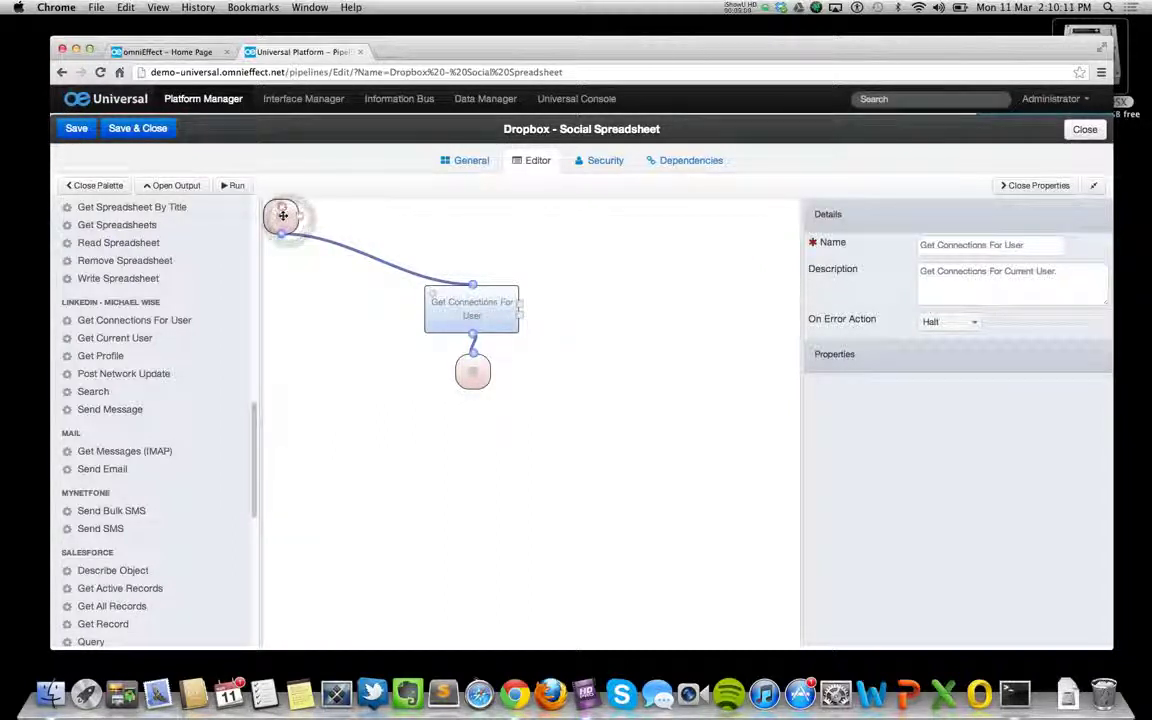
left_click(283, 215)
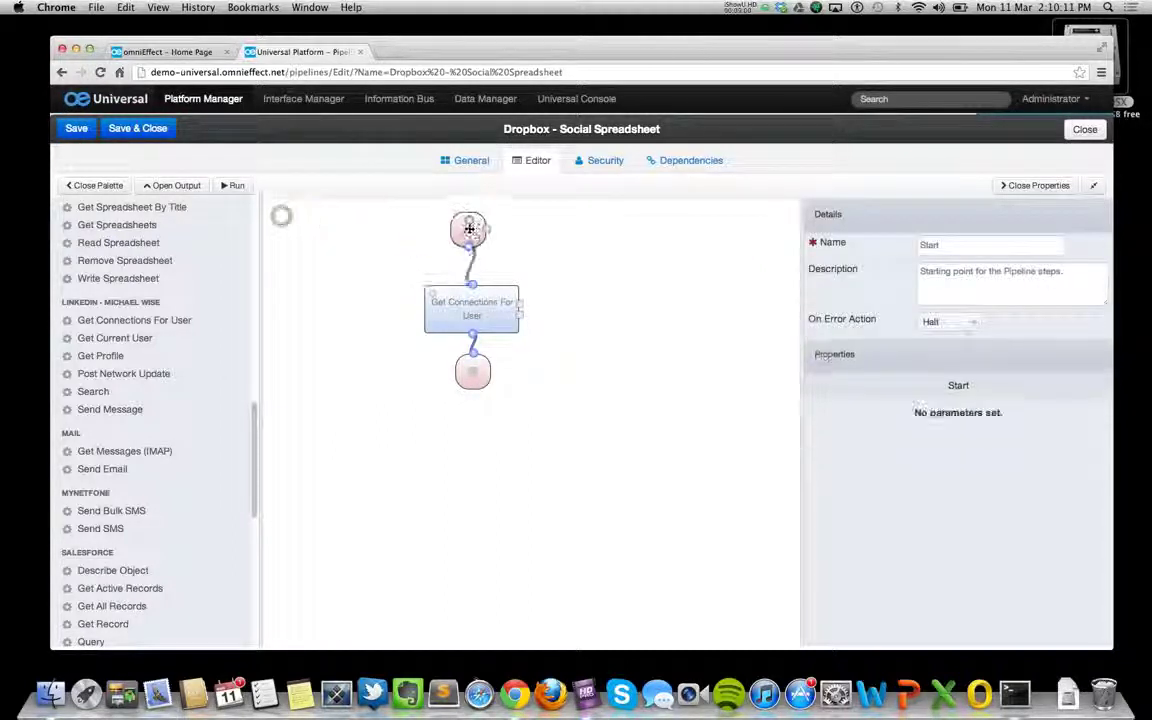
Step: Run the pipeline and examine its output and log
left_click(228, 185)
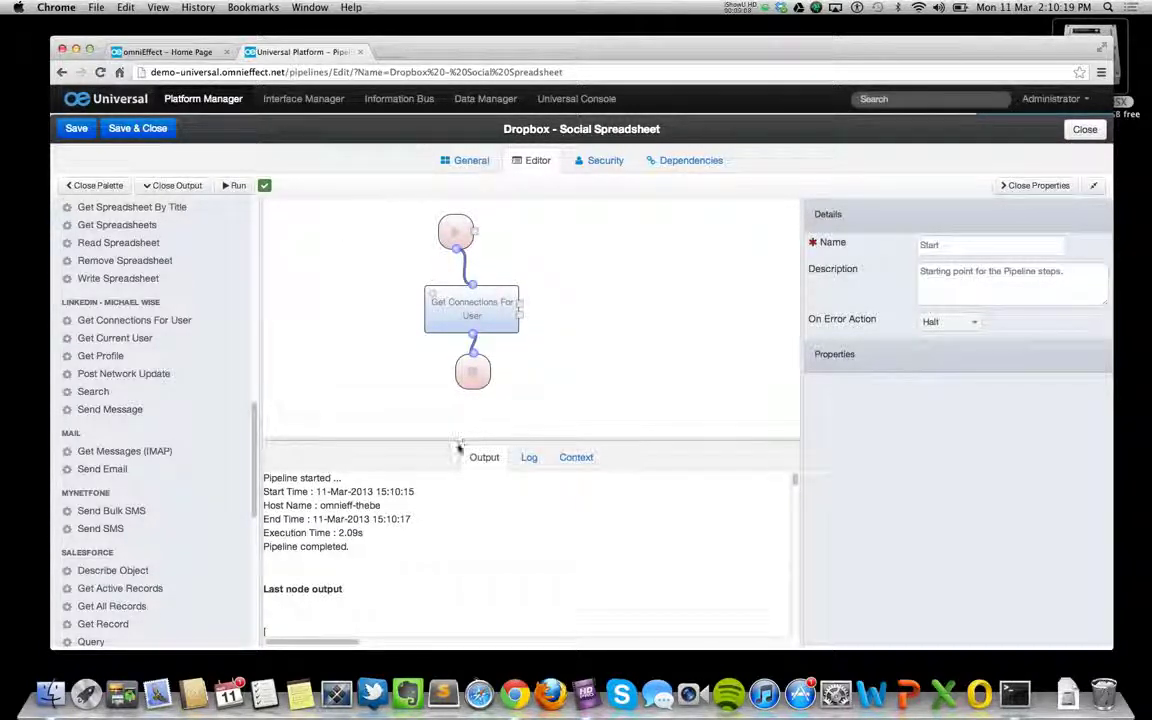
left_click(529, 457)
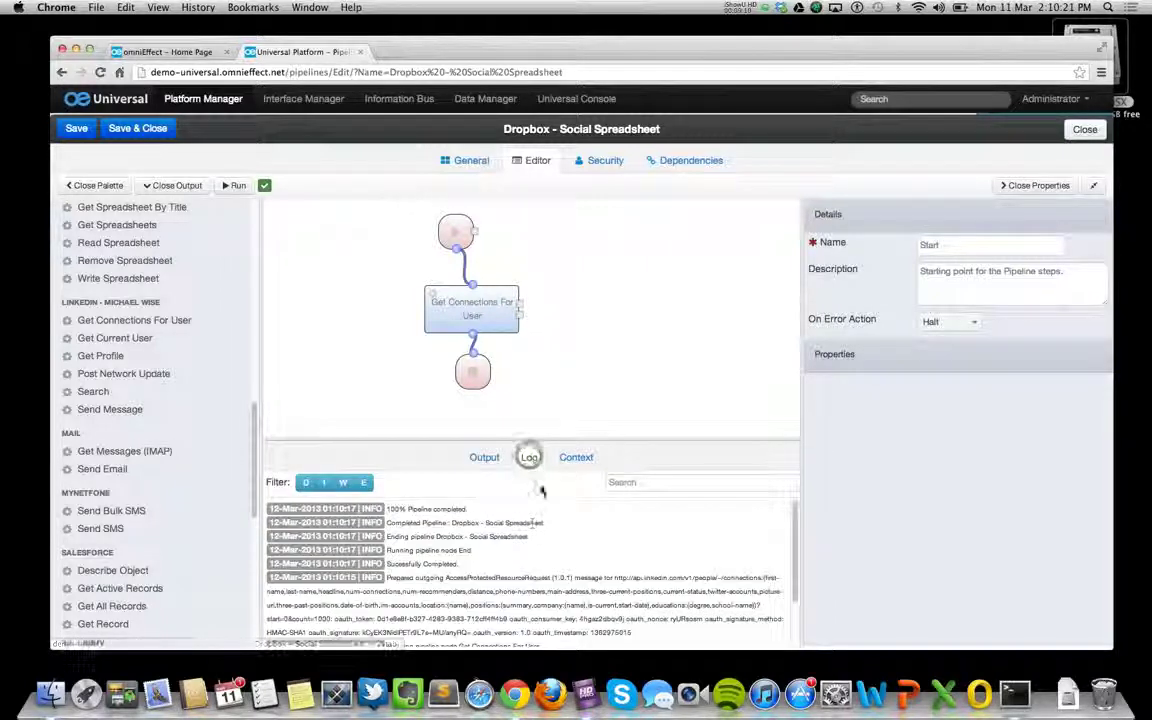
left_click(484, 457)
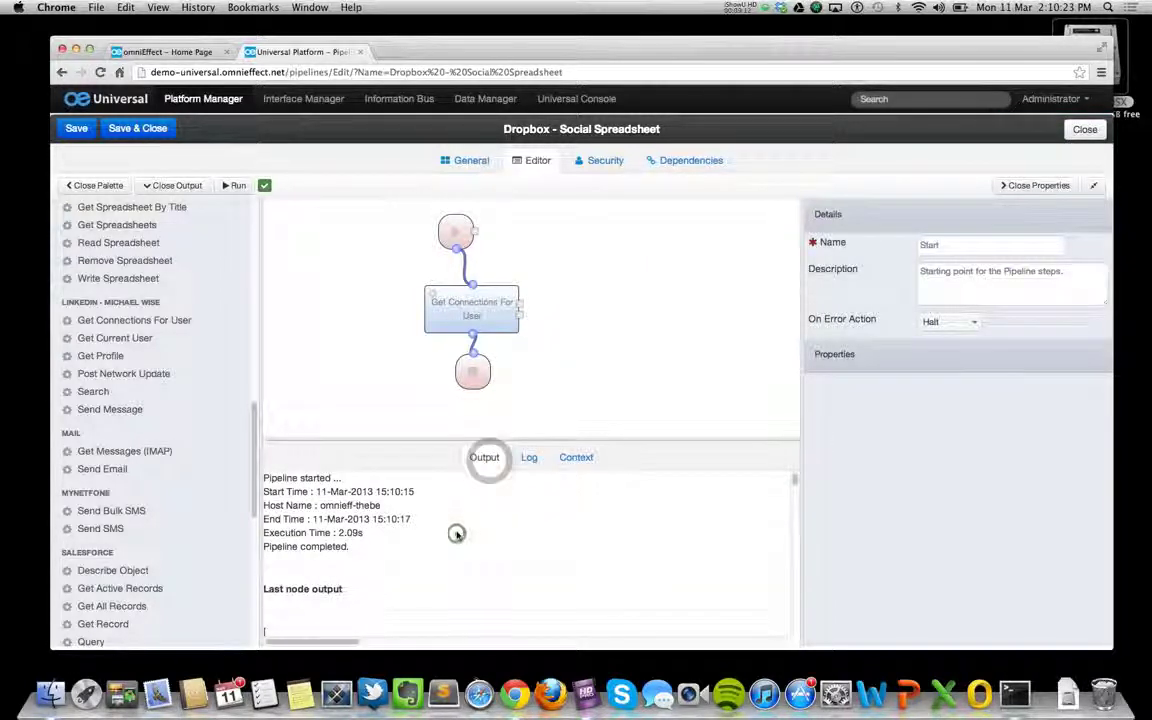
left_click(456, 533)
left_click(529, 457)
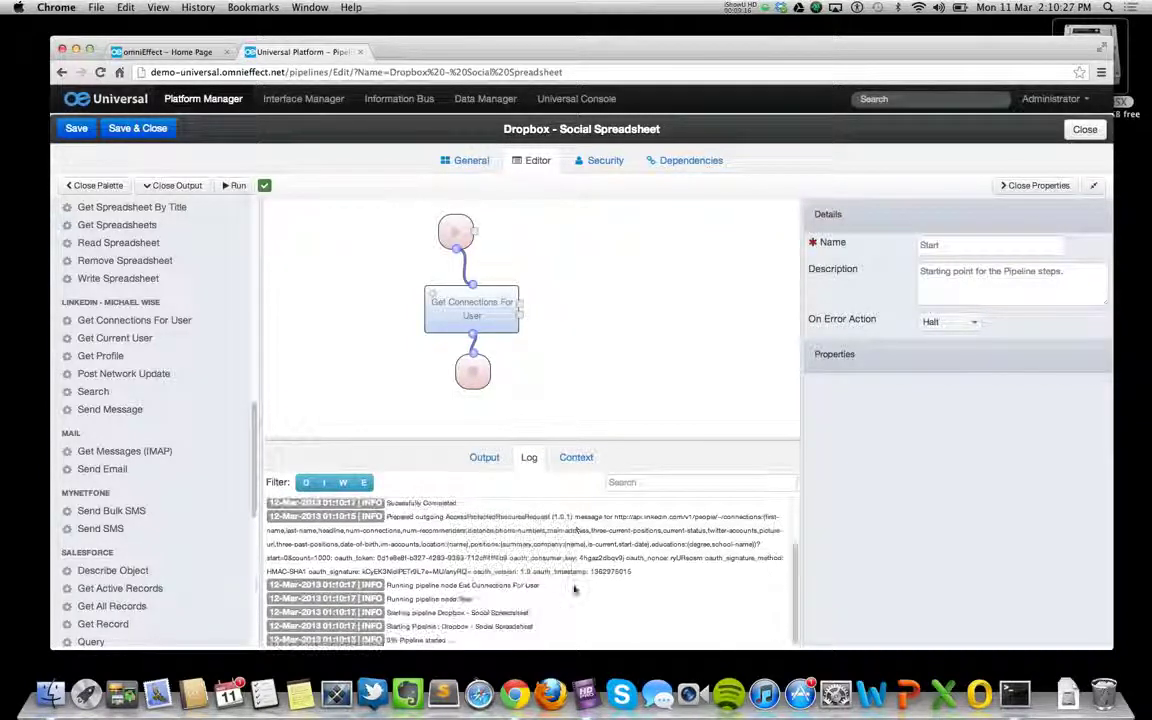
Step: Toggle the log's severity filters to try out narrowing the entries by level
left_click(305, 483)
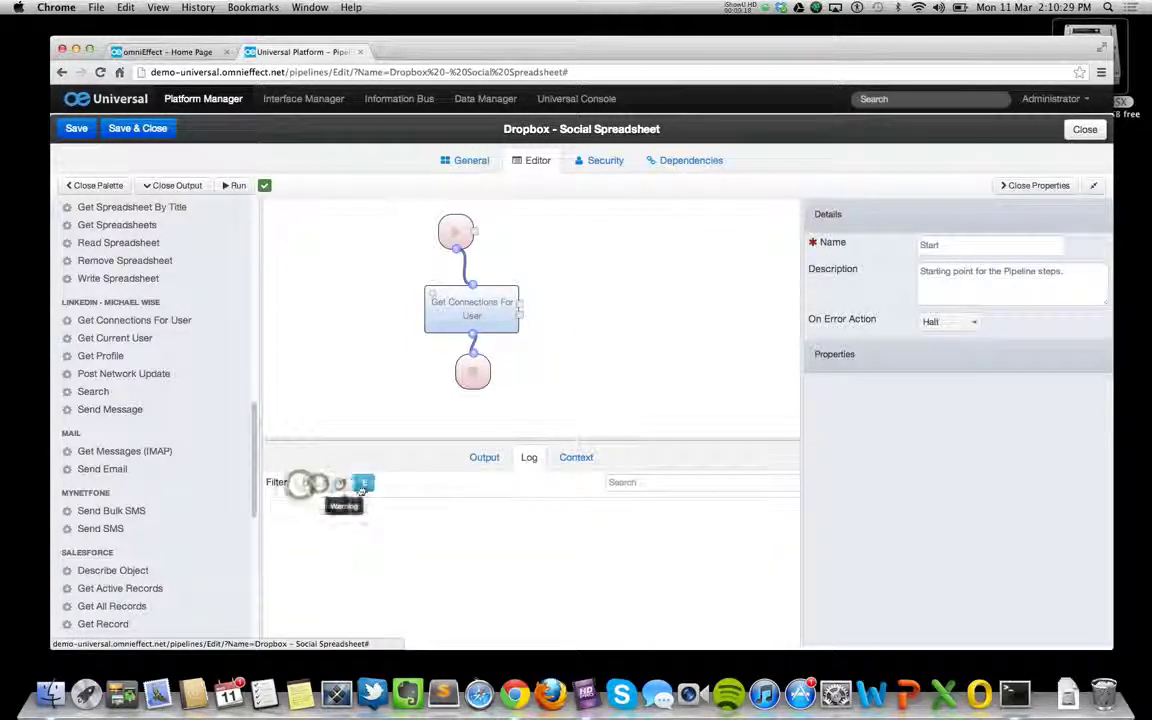
left_click(343, 483)
left_click(305, 483)
left_click(324, 483)
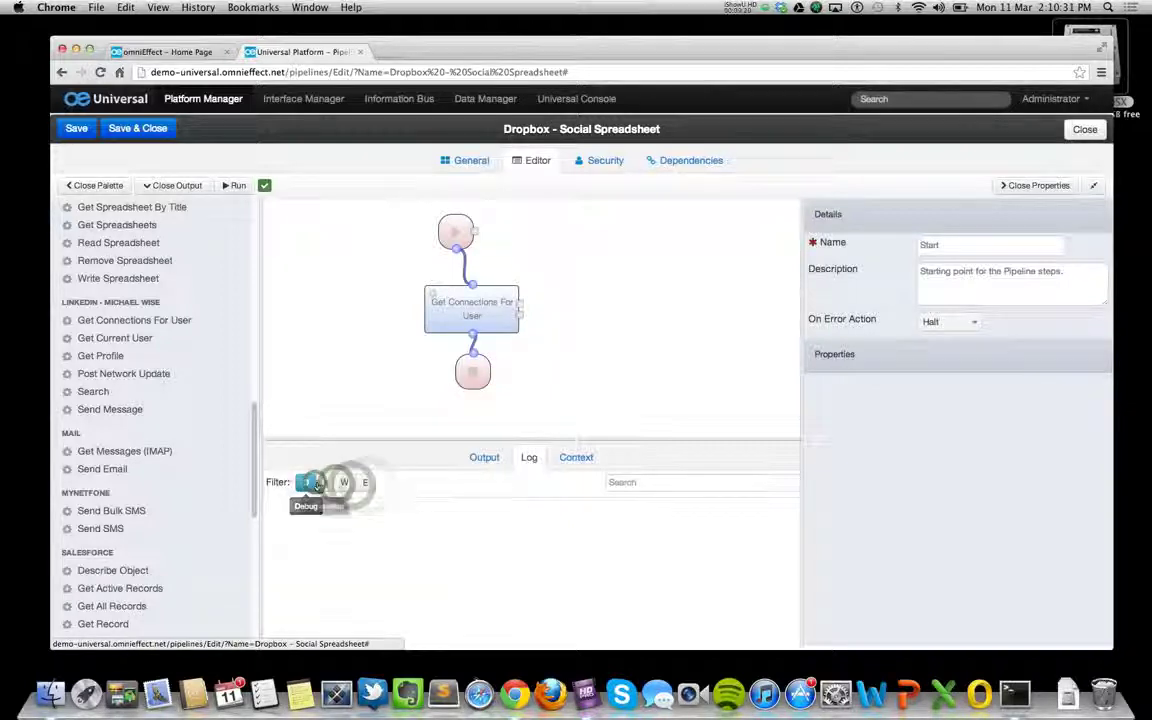
Step: Examine the run's context in a taller pane, viewing the Data and List Data of Get Connections For User
left_click(576, 457)
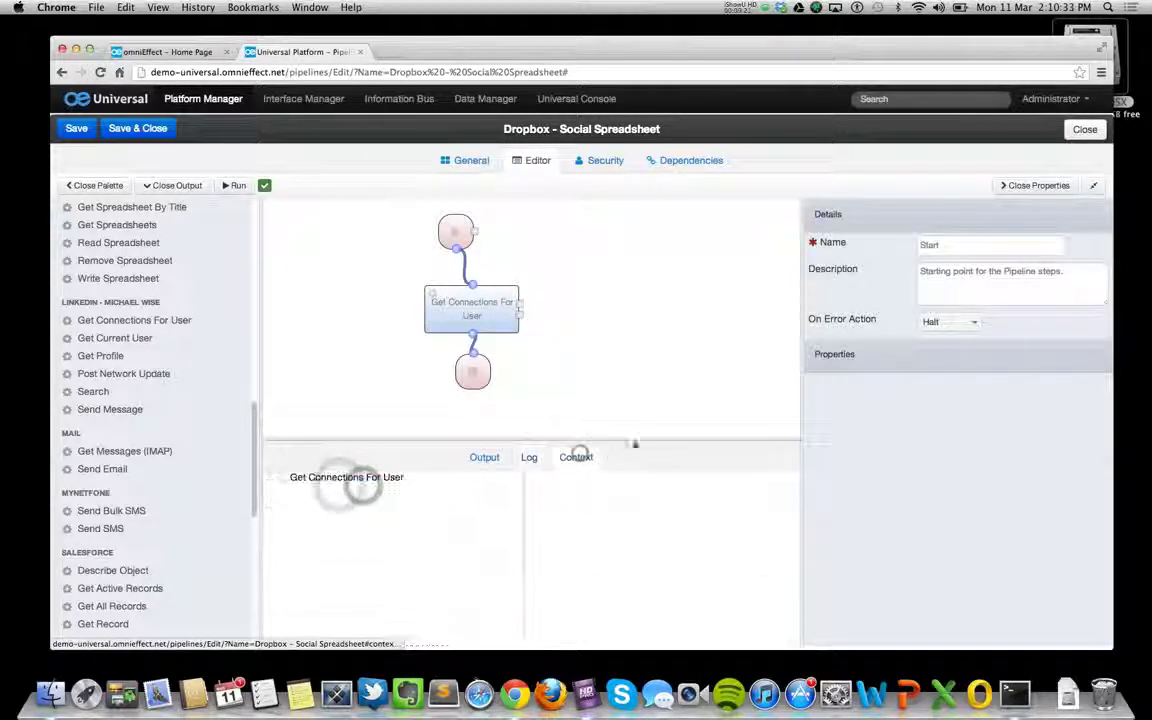
left_click_drag(663, 440, 686, 411)
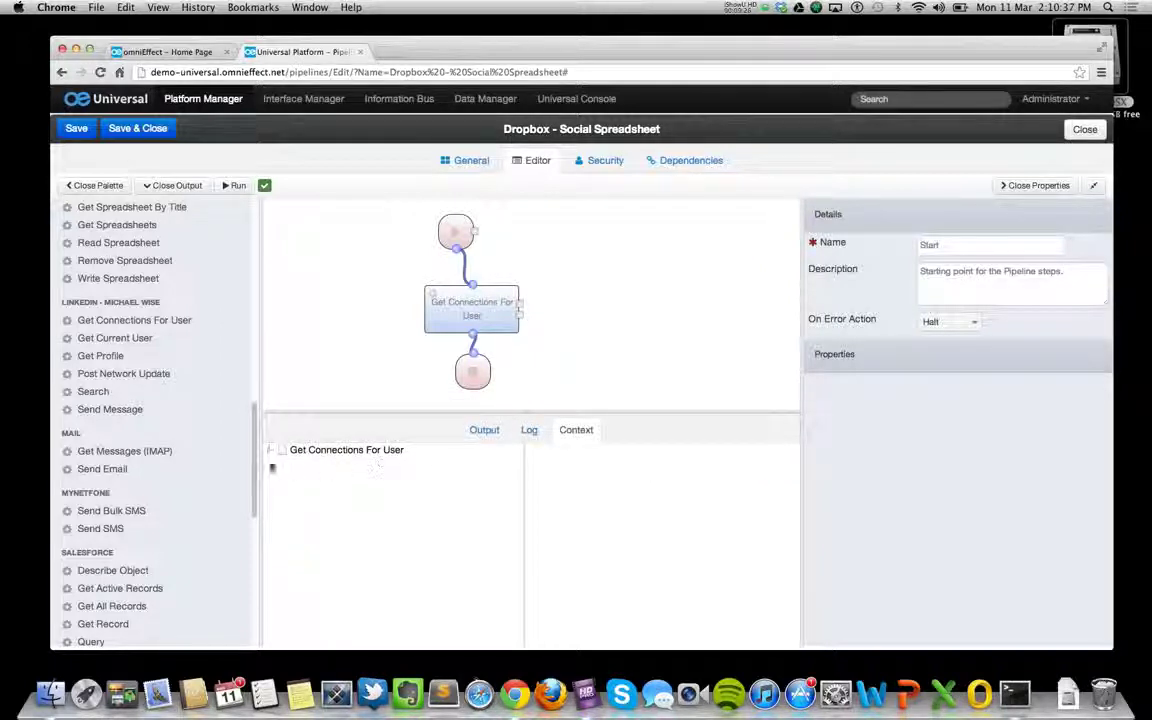
left_click(269, 451)
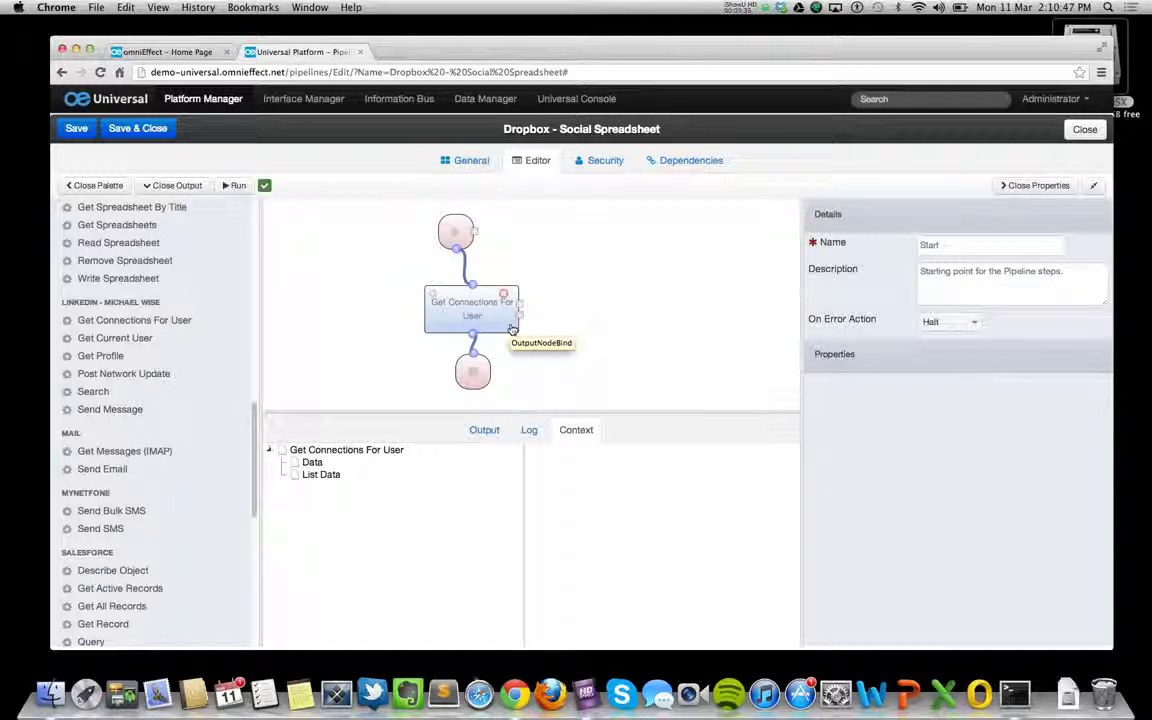
left_click(312, 463)
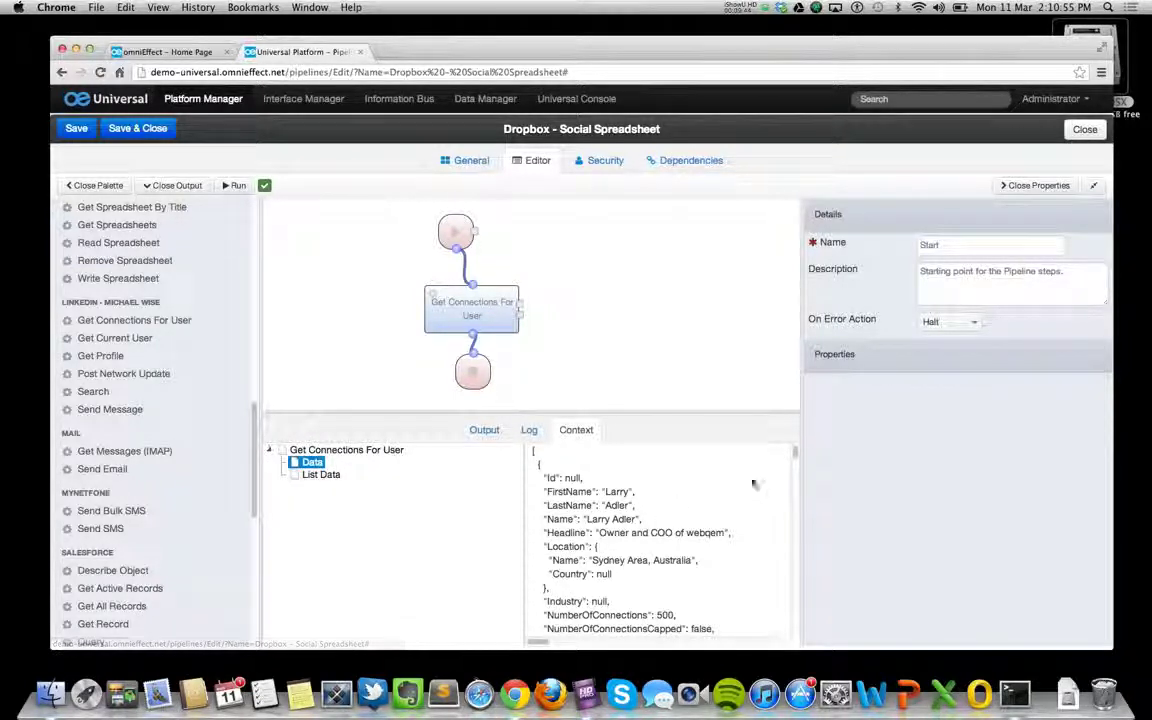
scroll(795, 453, "down", 10)
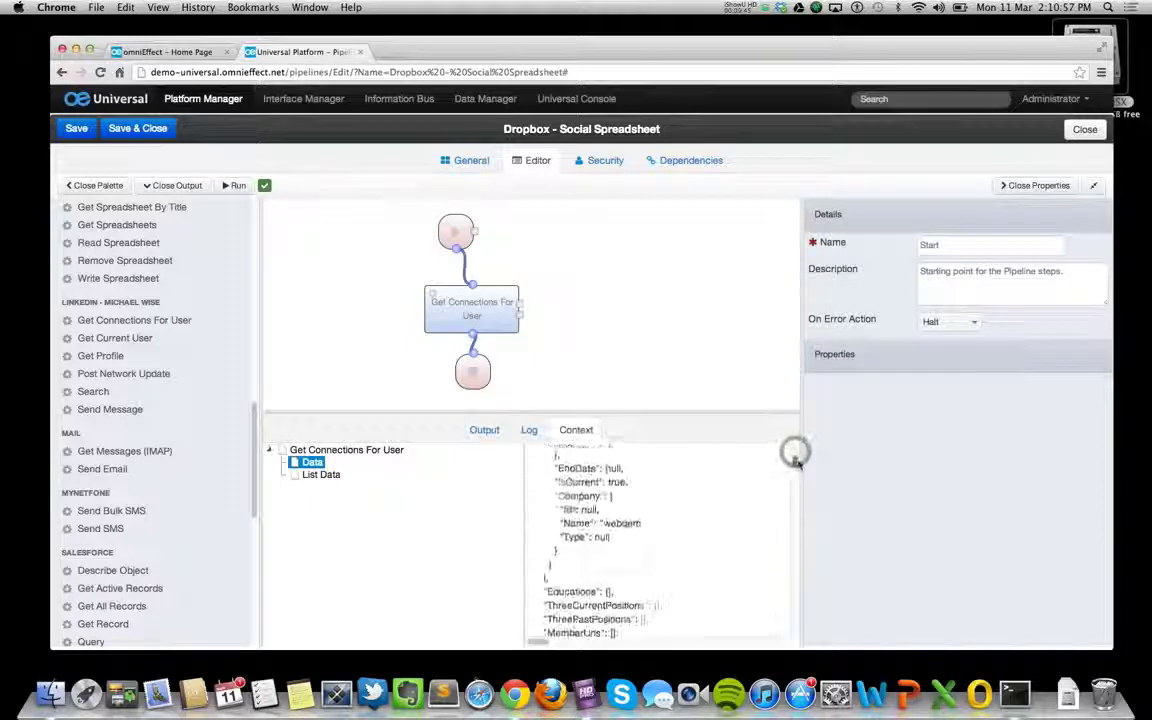
left_click_drag(797, 472, 794, 440)
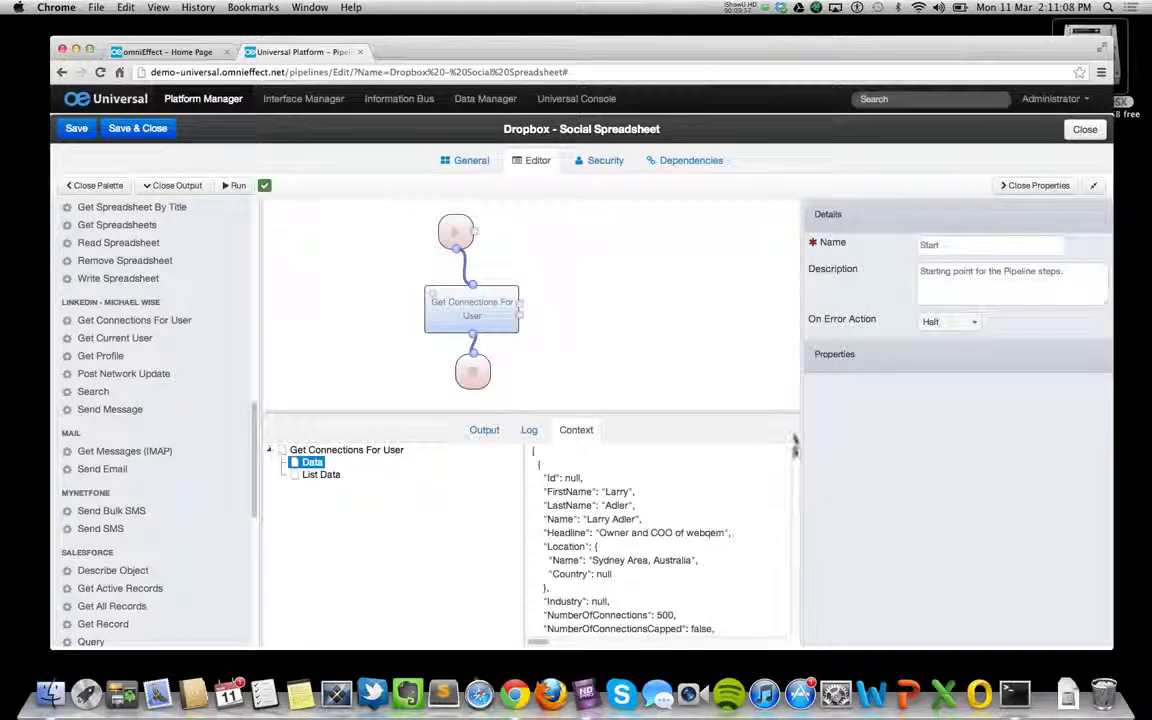
left_click(316, 474)
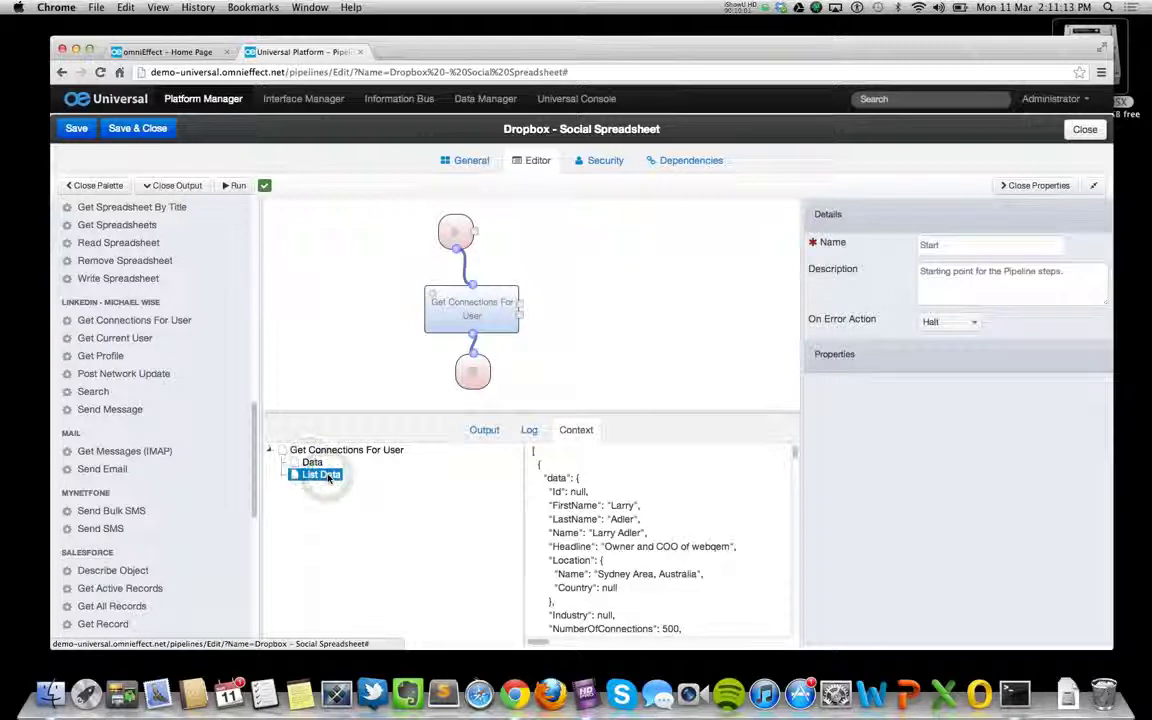
Step: Shrink the output pane to enlarge the canvas and move the End node further below Get Connections For User
left_click(469, 315)
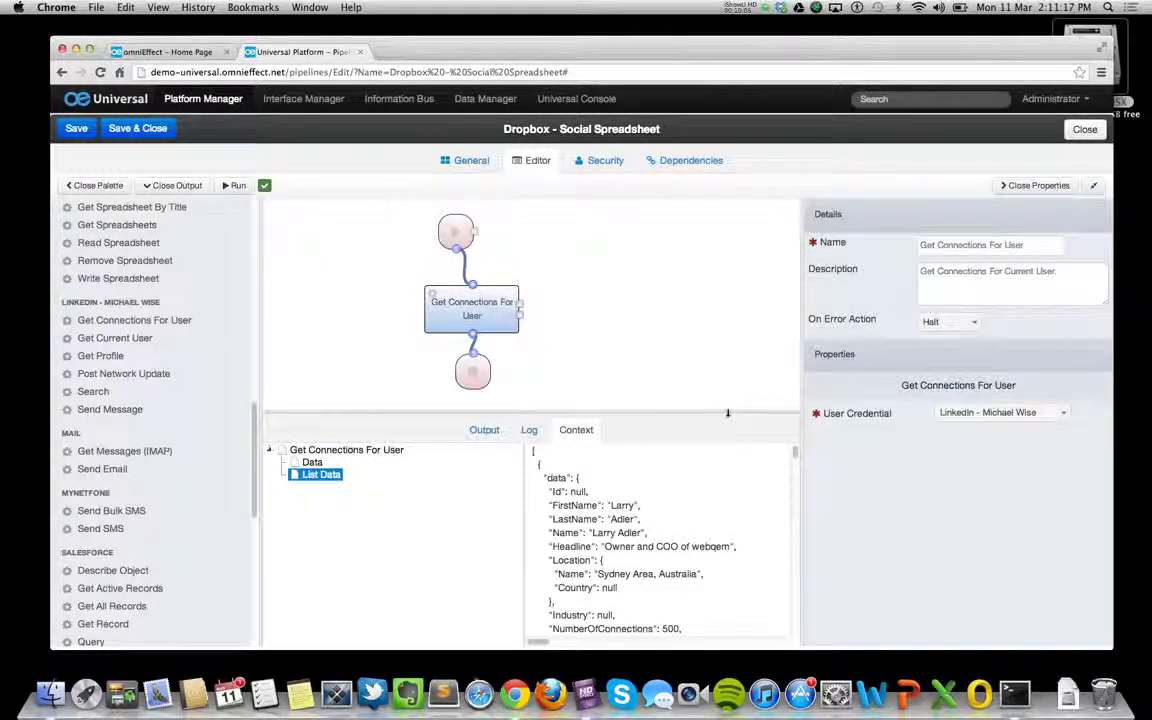
left_click_drag(728, 412, 698, 461)
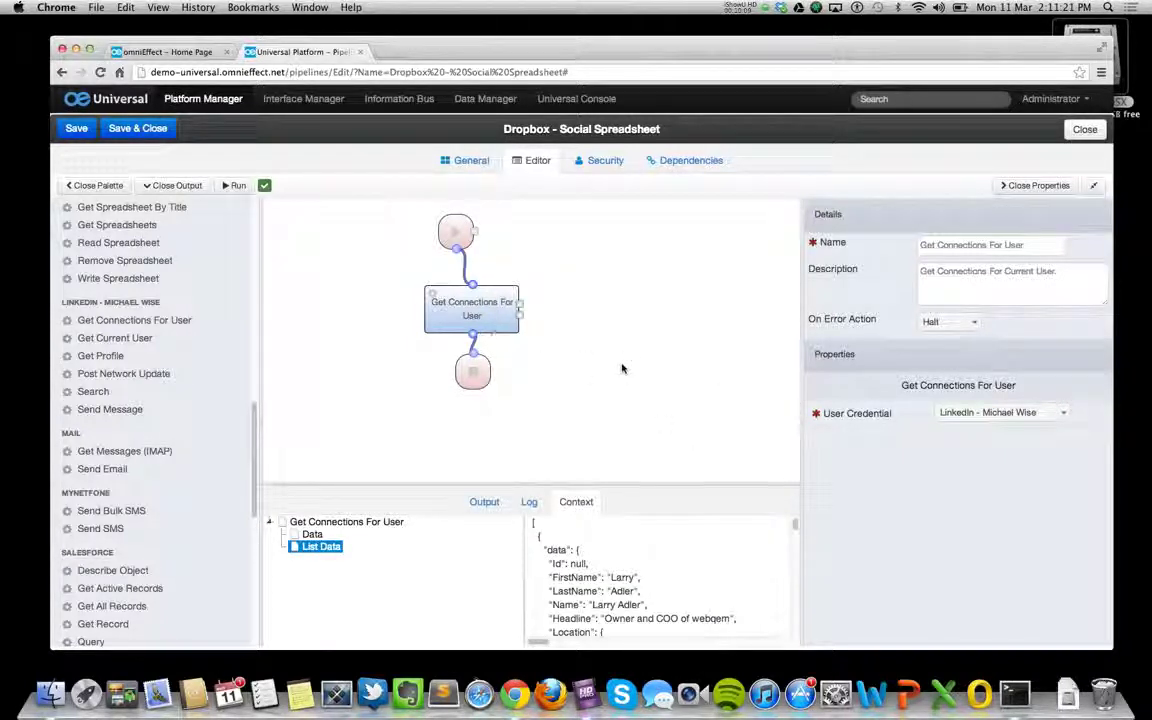
left_click(489, 310)
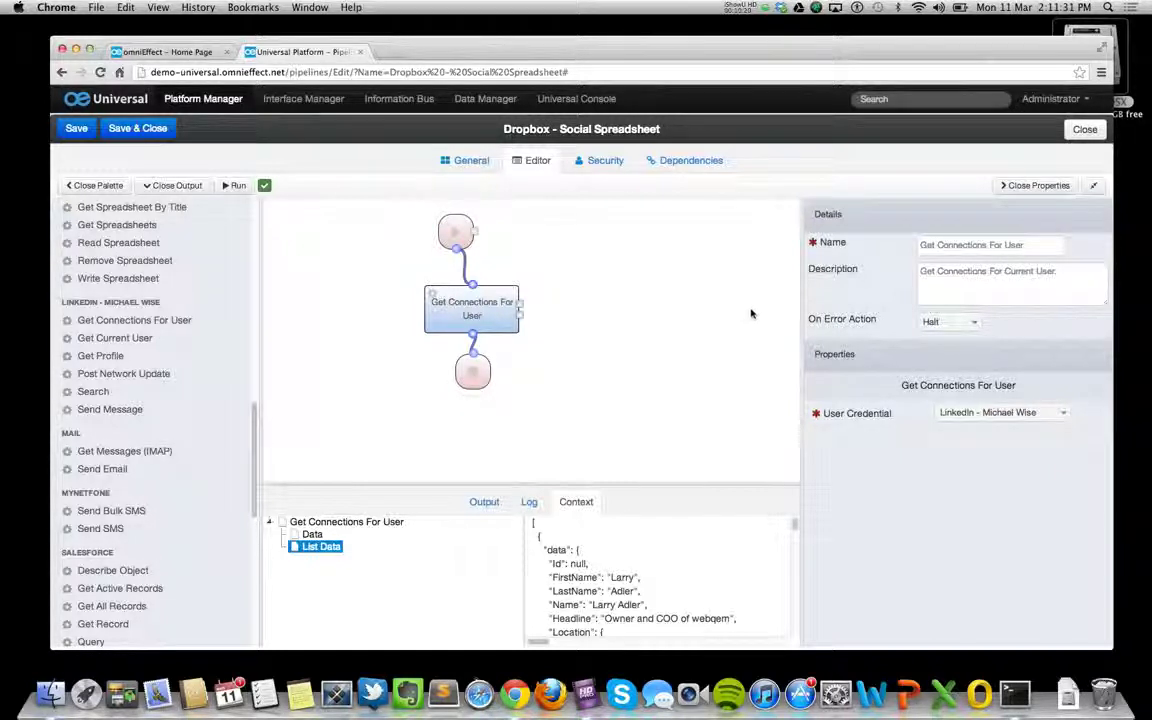
left_click_drag(479, 378, 515, 430)
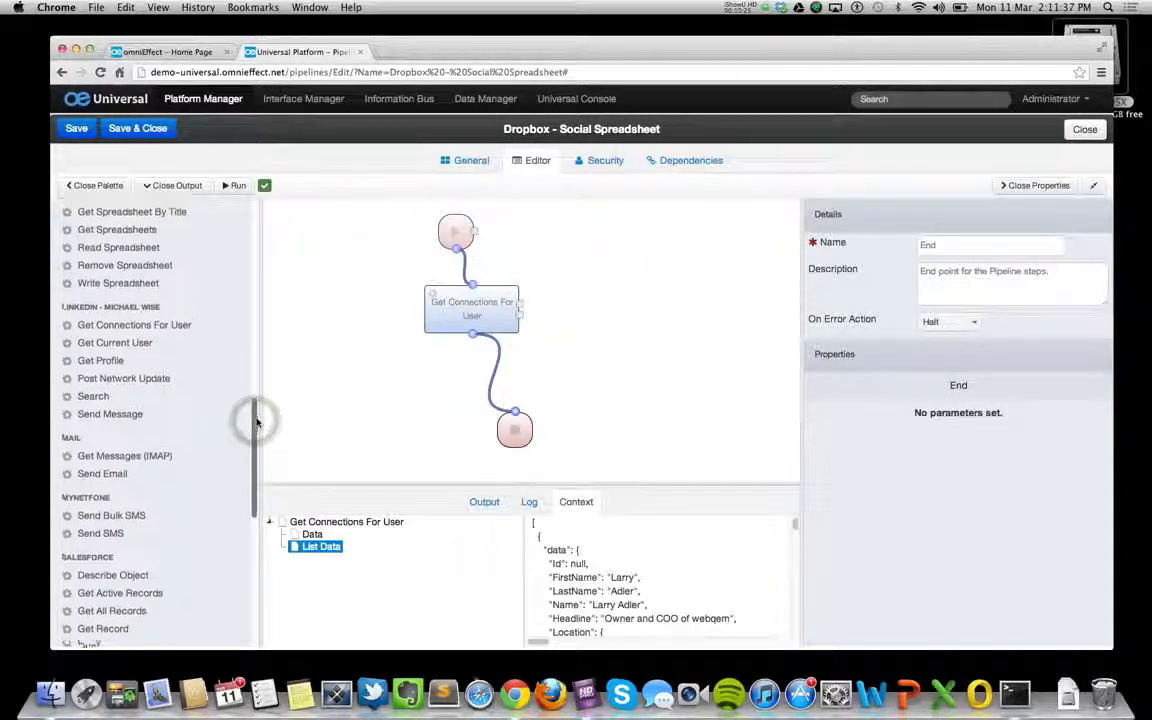
Step: Insert a Documents Write Spreadsheet action just below Get Connections For User and delete the End node
left_click_drag(259, 423, 265, 286)
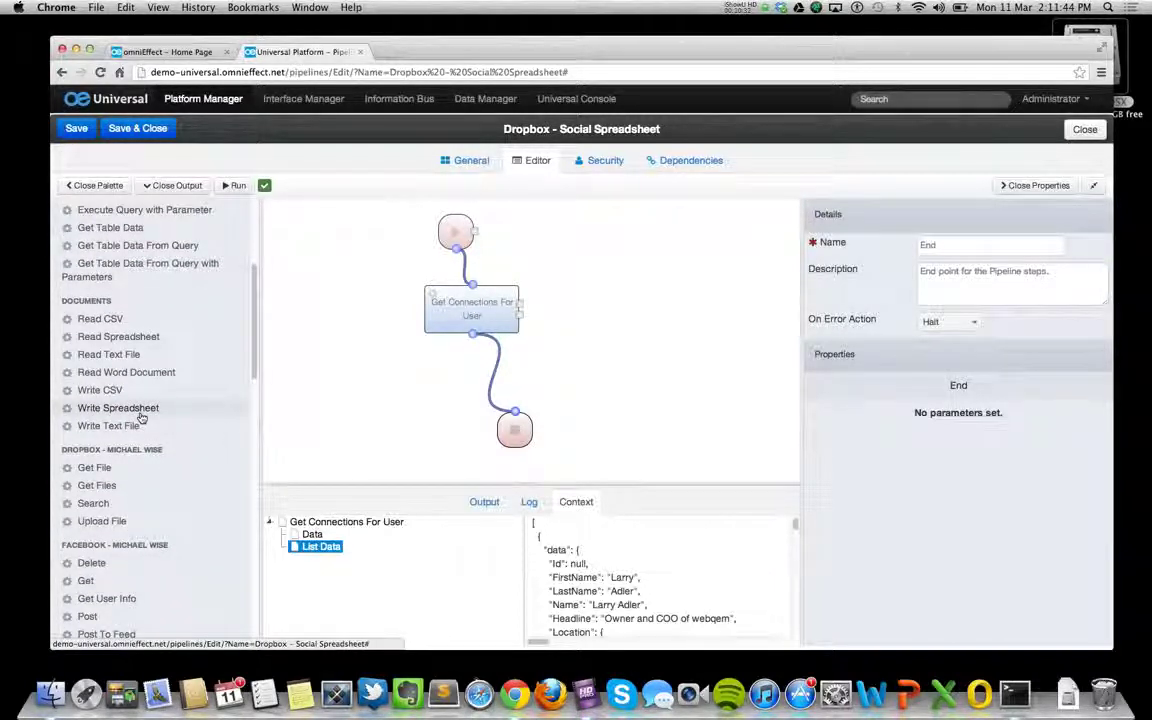
left_click_drag(114, 416, 535, 385)
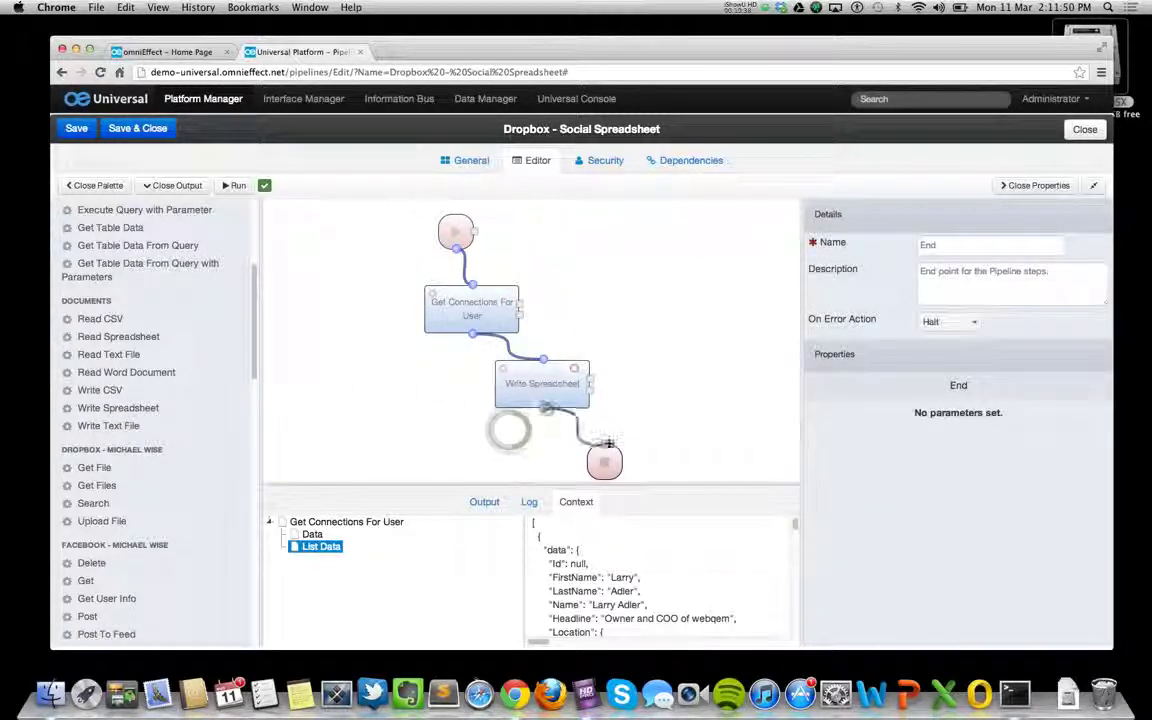
left_click_drag(545, 390, 508, 383)
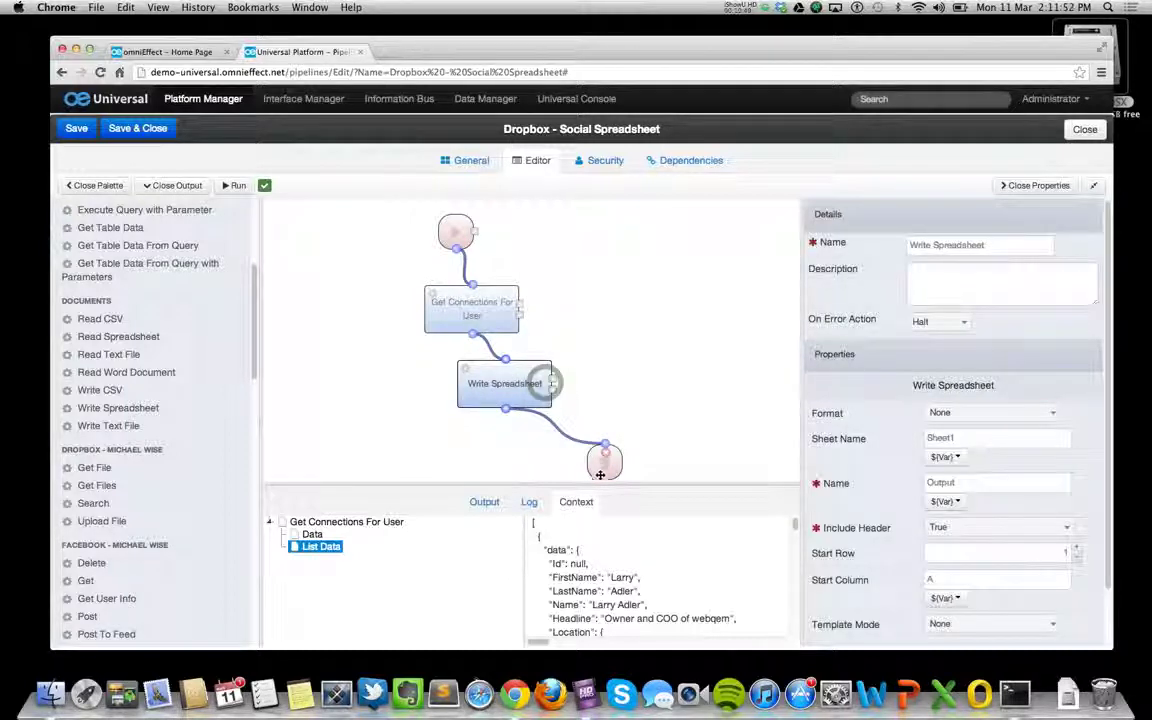
left_click(675, 484)
left_click_drag(600, 457, 508, 392)
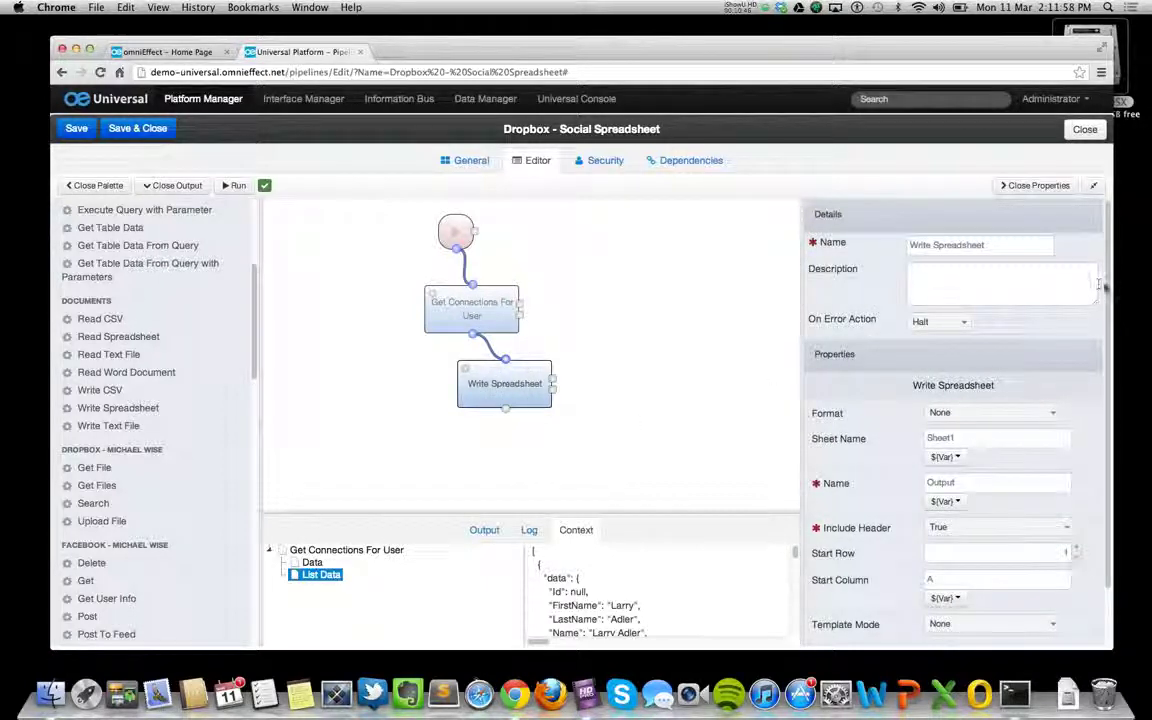
Step: Configure Write Spreadsheet with format Excel Spreadsheet (xlsx), sheet name "LinkedIn" and name "Social"
scroll(1001, 453, "down", 2)
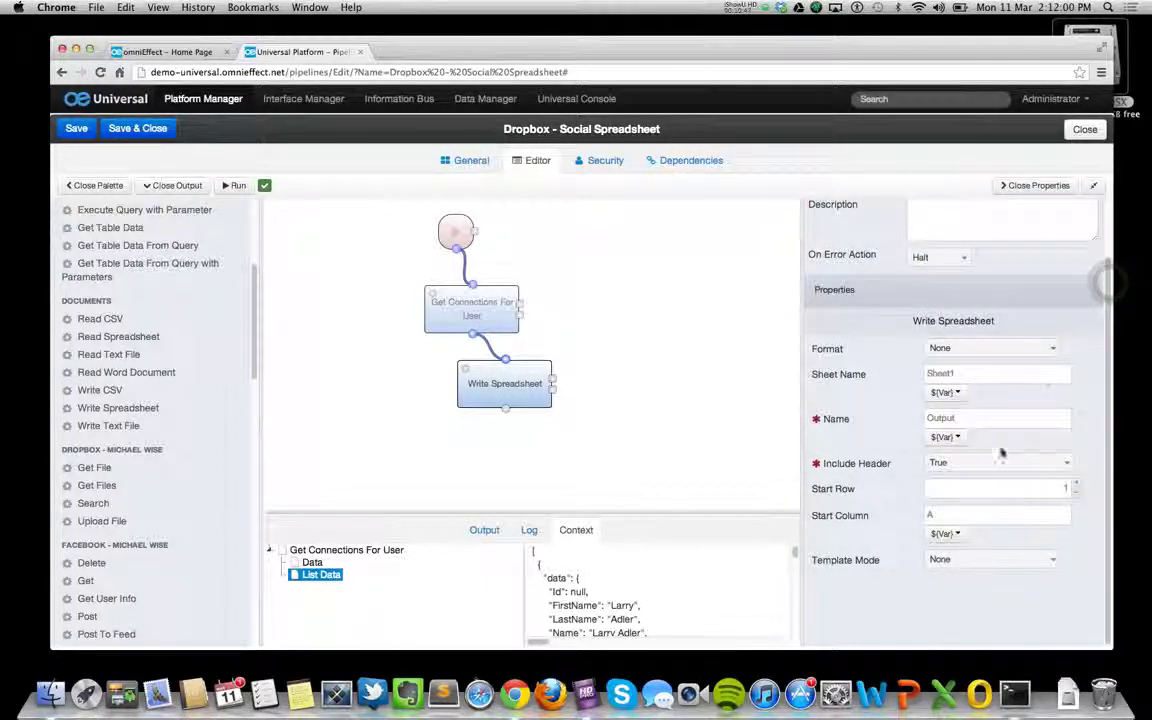
left_click(1053, 347)
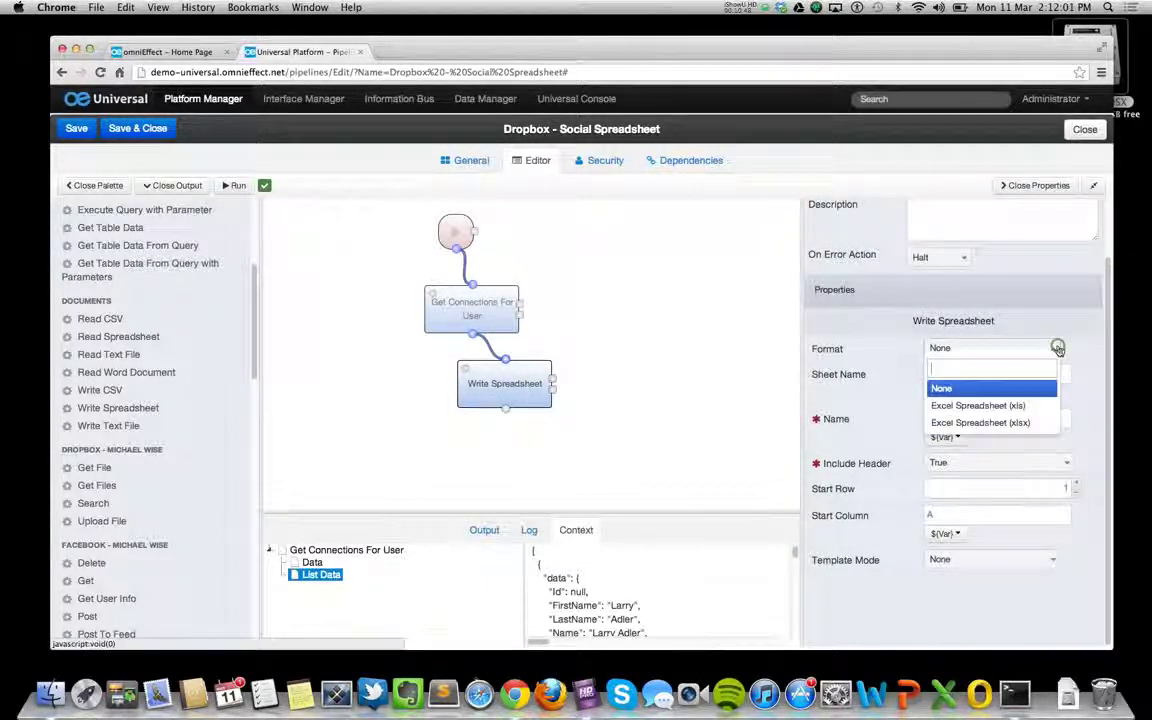
left_click(1028, 424)
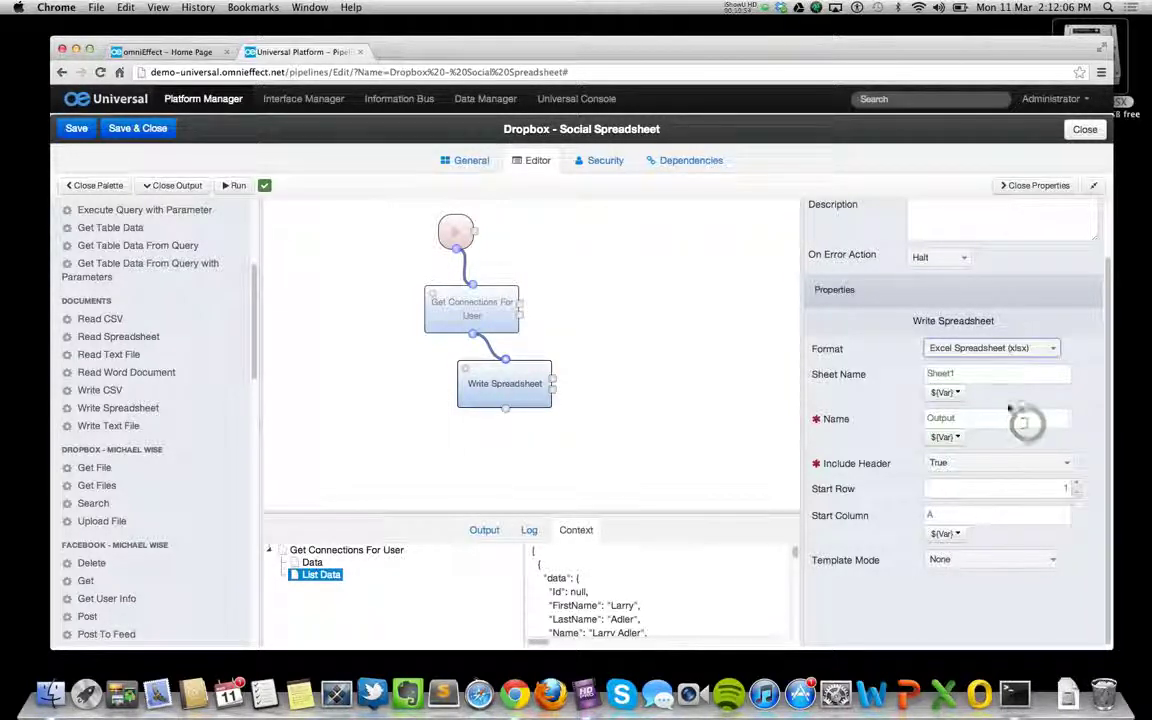
double_click(972, 375)
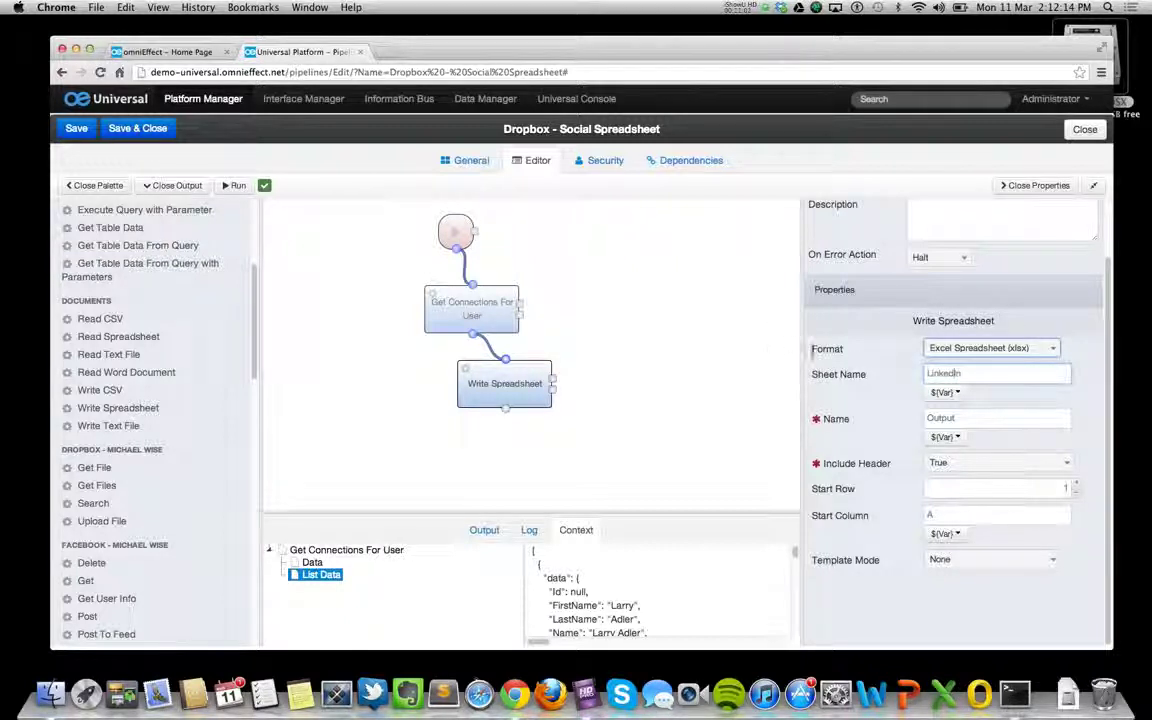
left_click(995, 418)
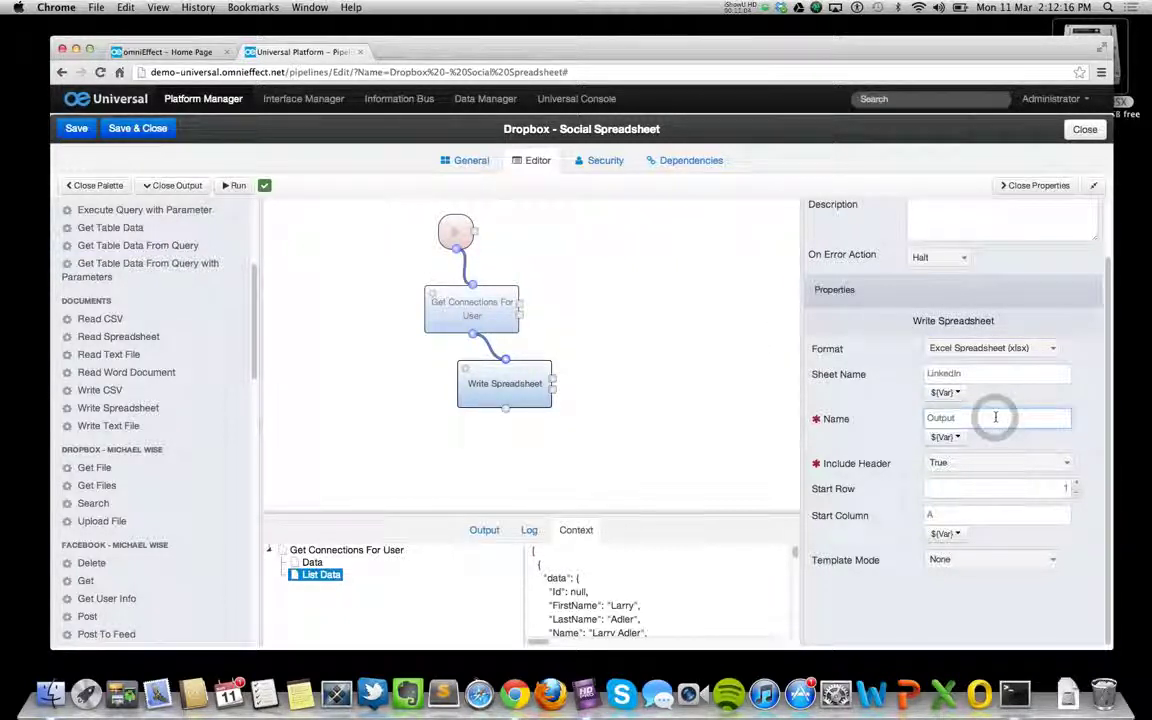
double_click(993, 418)
type("Social")
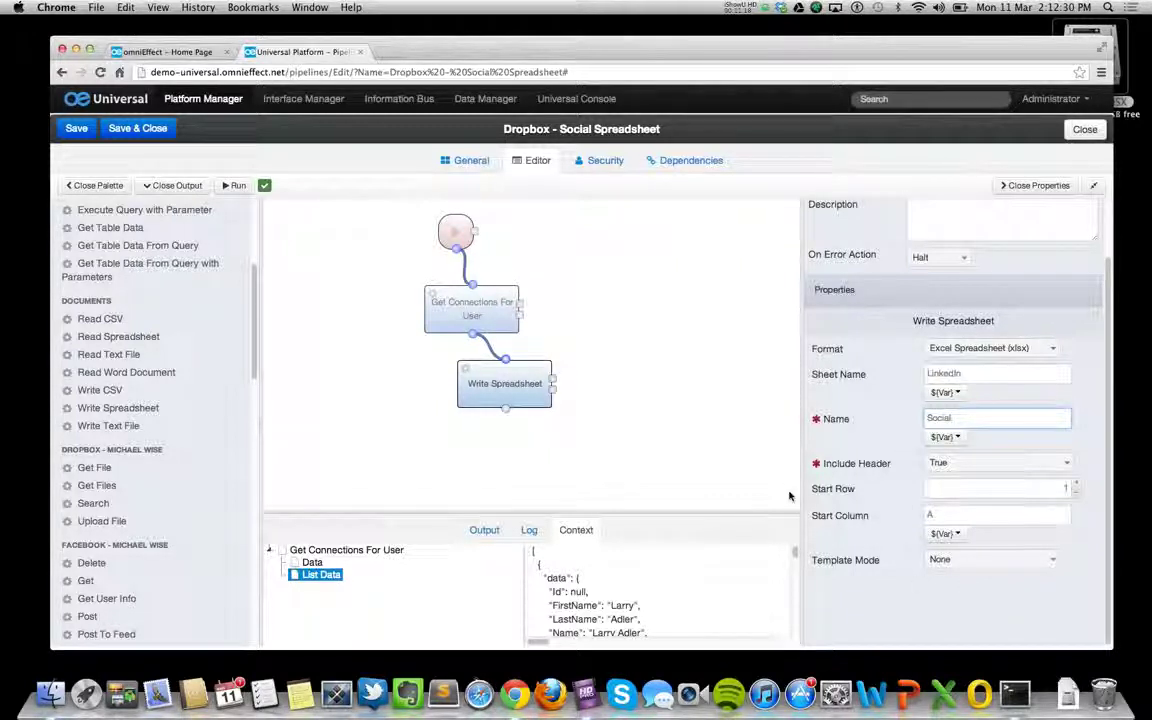
Step: Save the pipeline with an End node connected below Write Spreadsheet, and run it
left_click(511, 385)
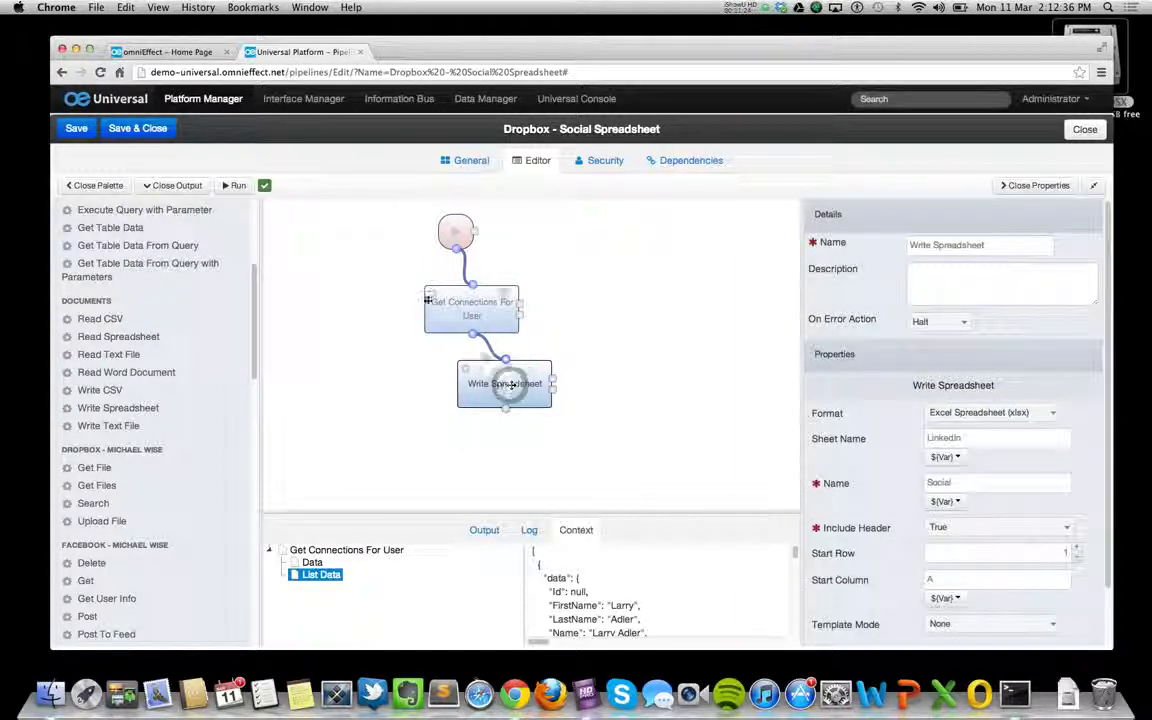
left_click(76, 128)
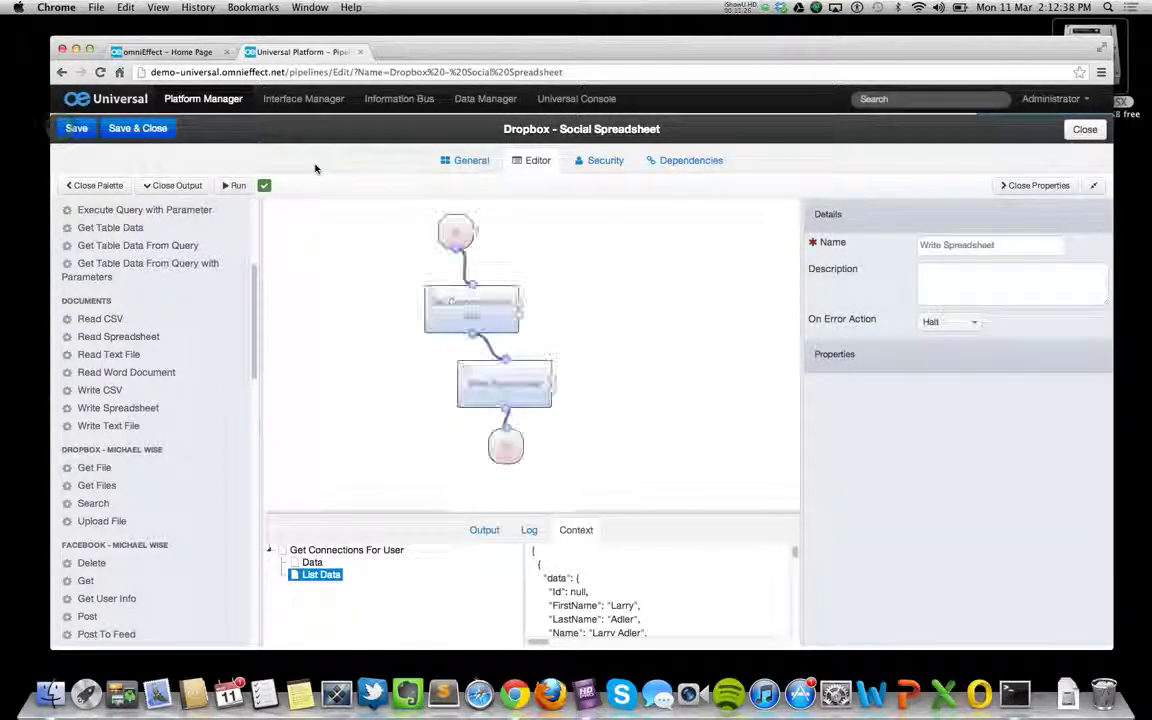
left_click(233, 187)
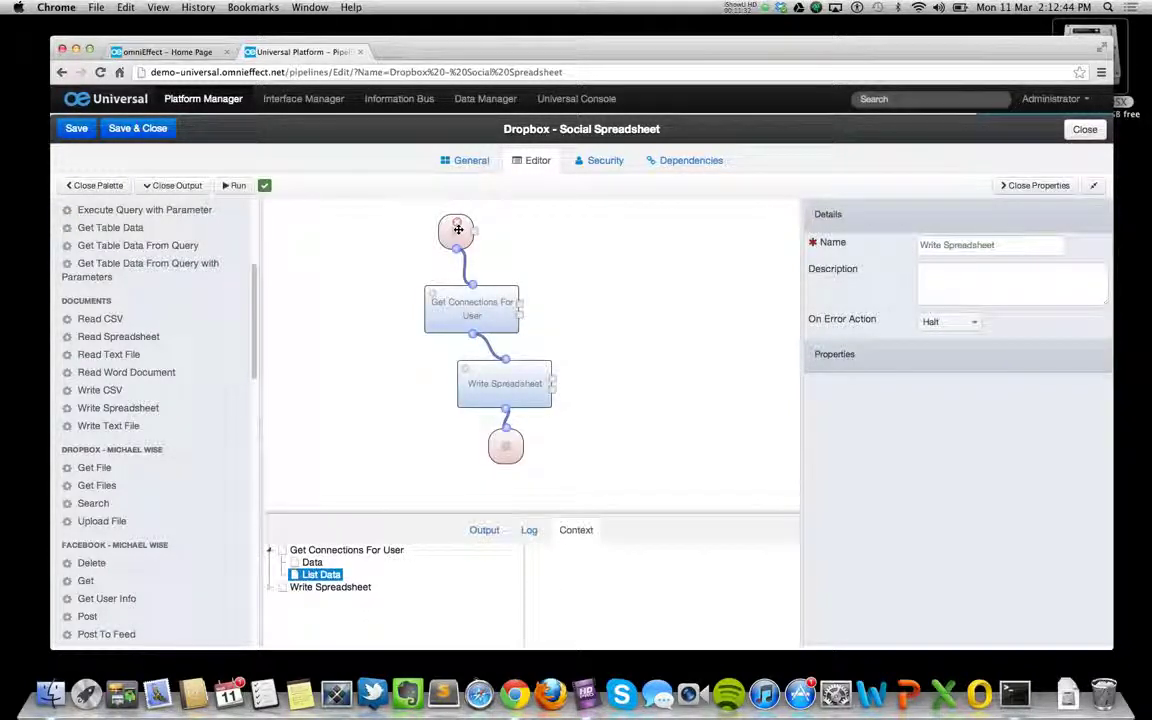
Step: Examine the Files output of Write Spreadsheet in the run's context, using a taller output pane
left_click(535, 378)
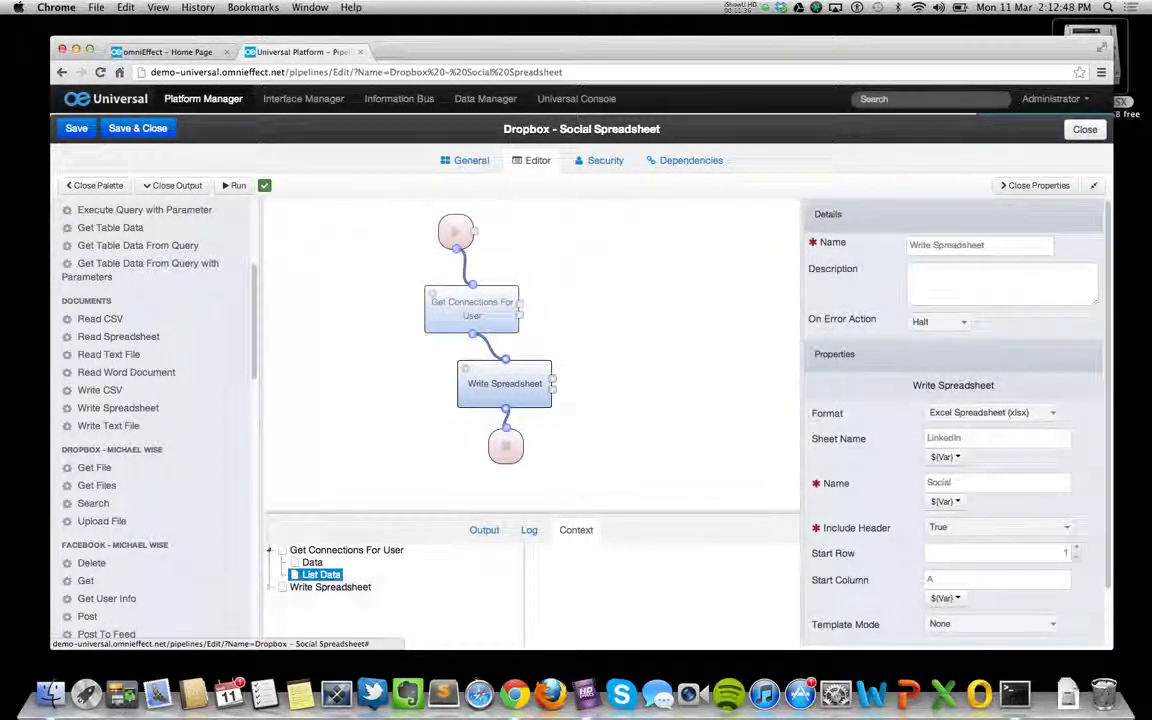
left_click(623, 511)
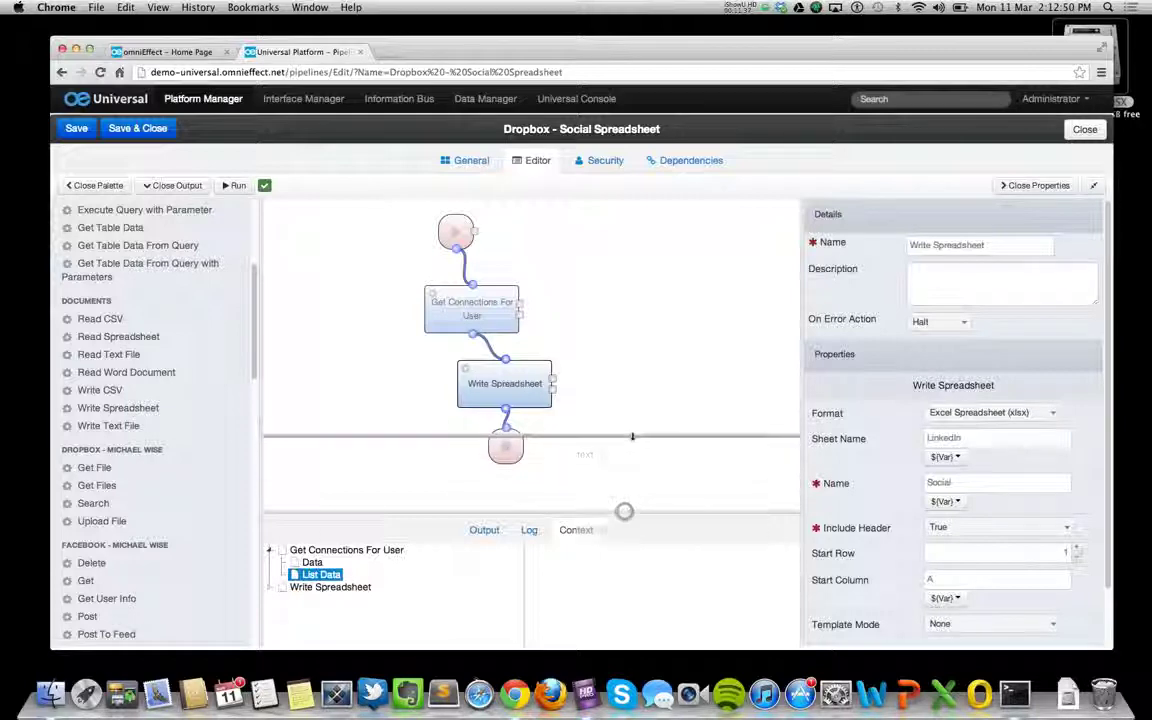
left_click(269, 511)
left_click(311, 523)
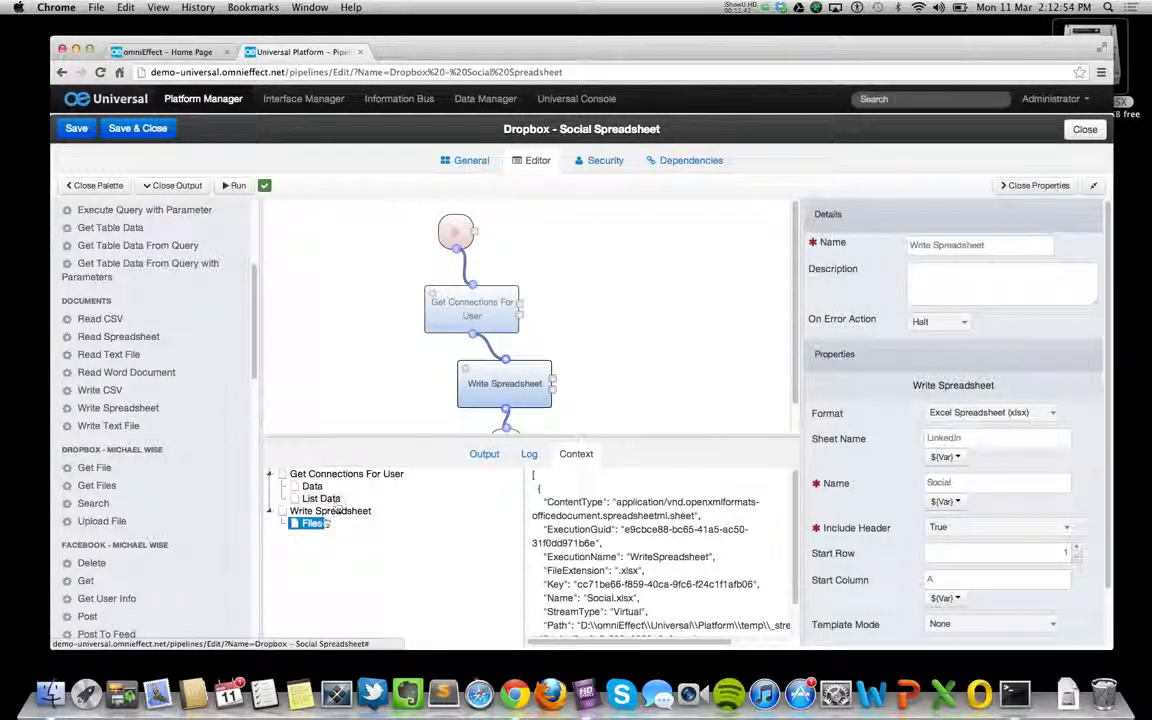
scroll(787, 585, "down", 2)
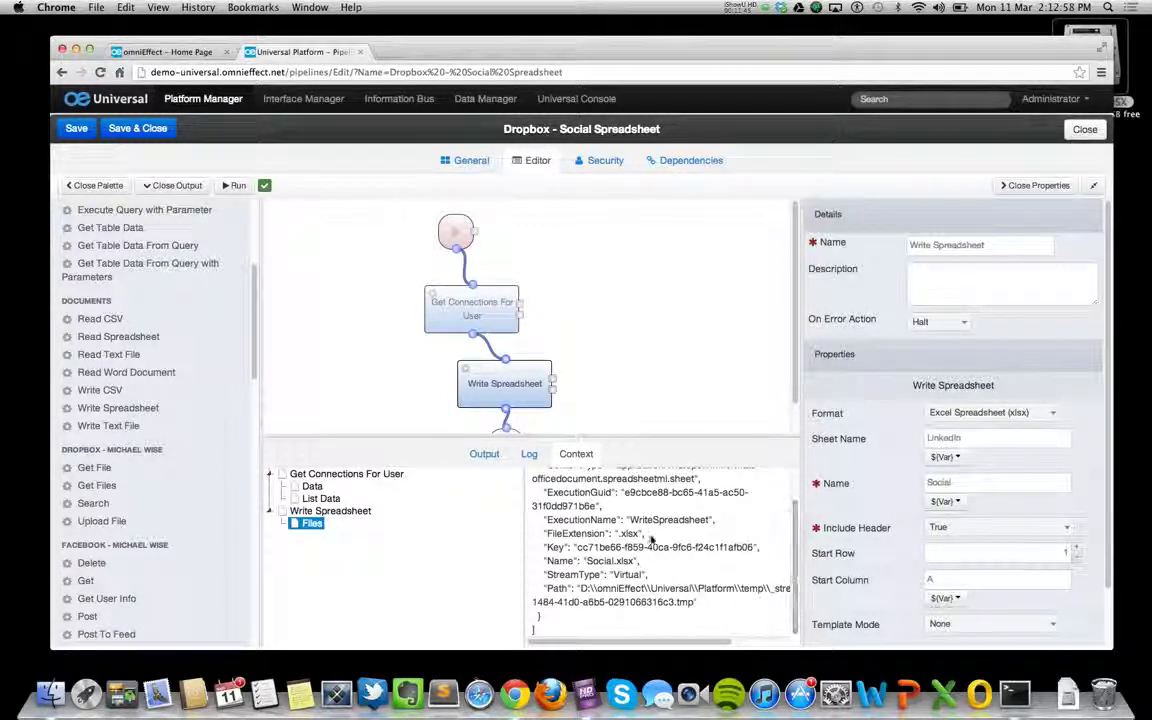
scroll(571, 521, "up", 2)
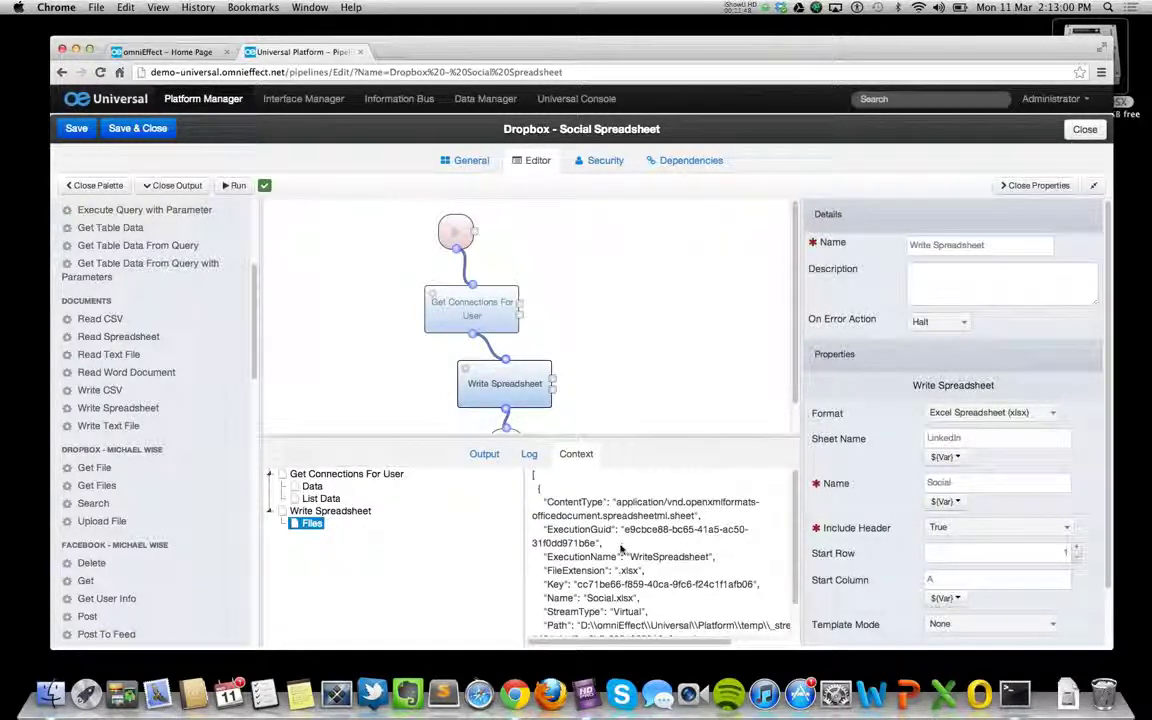
scroll(619, 556, "down", 1)
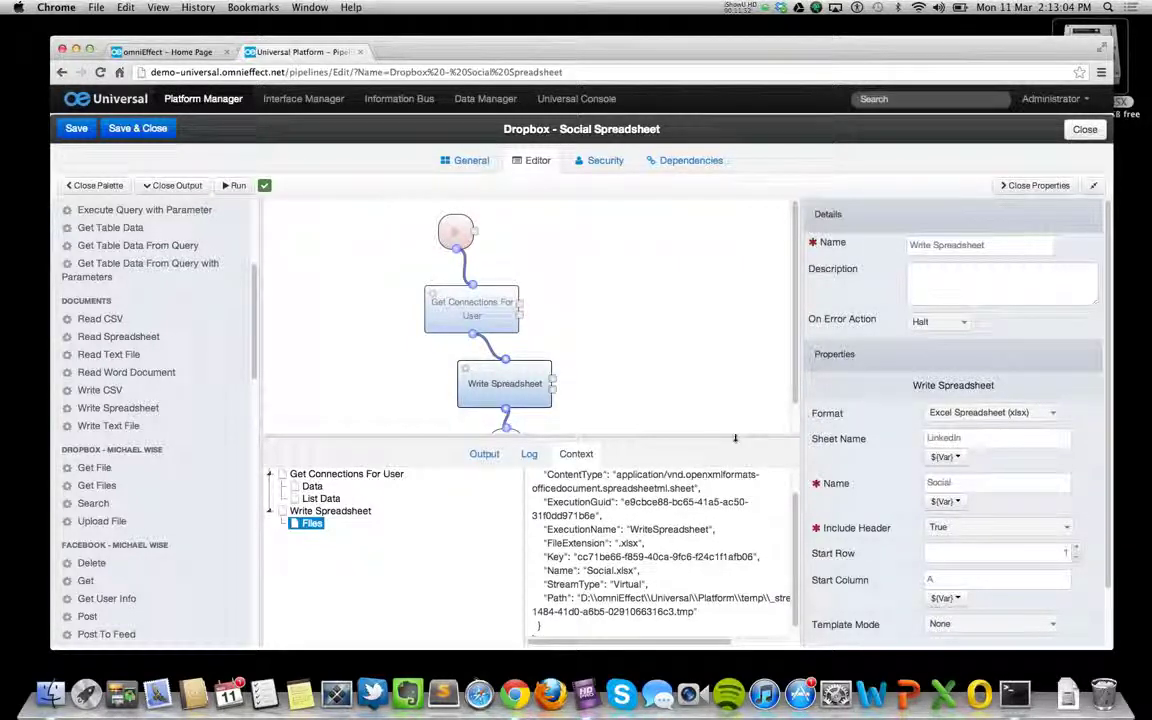
Step: Shrink the output pane until the canvas shows the whole flow down to the End node
left_click_drag(736, 432, 736, 455)
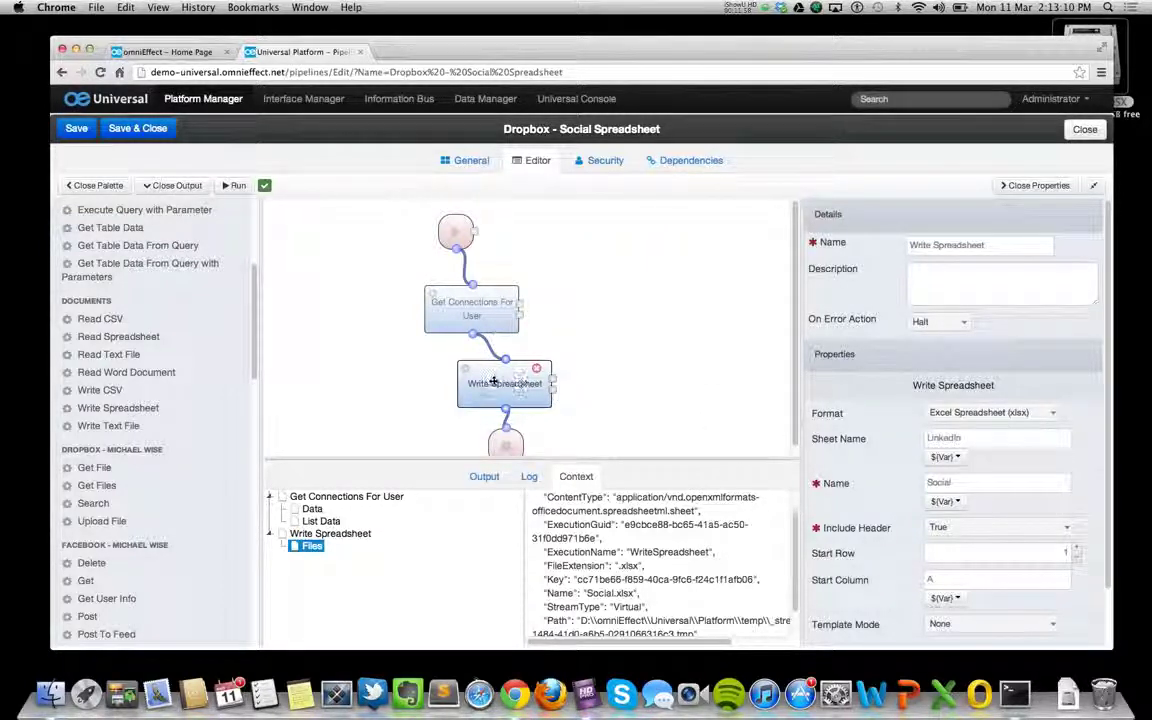
left_click(501, 386)
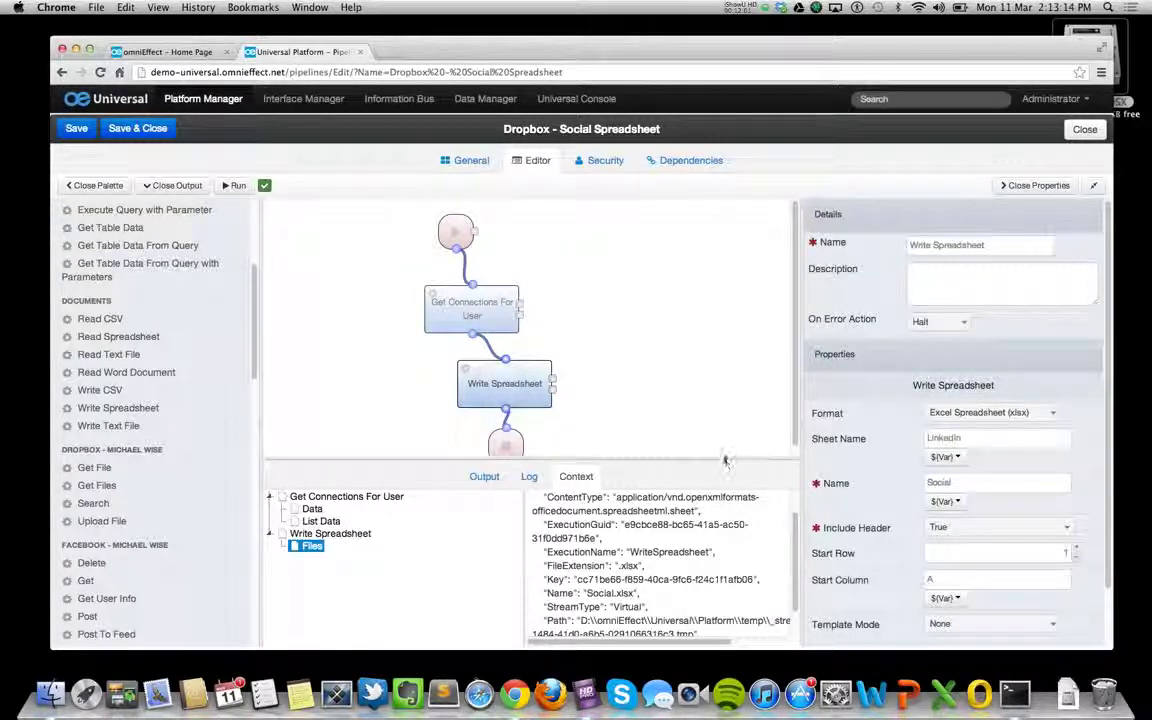
left_click_drag(724, 460, 724, 486)
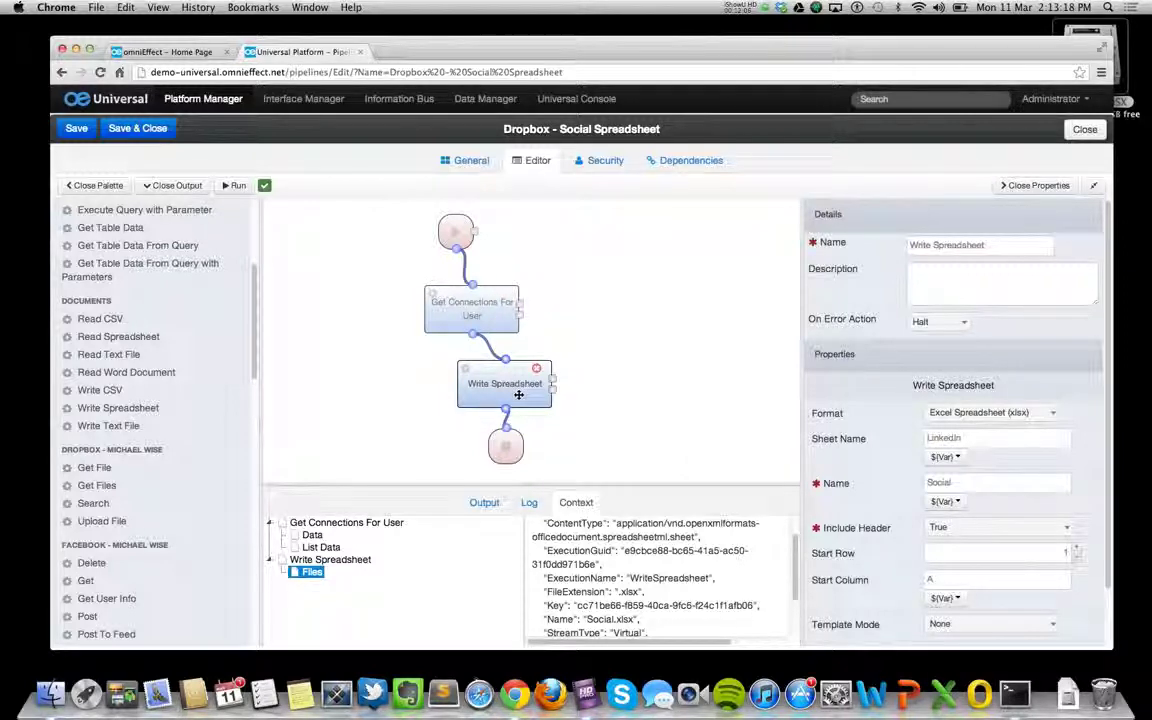
Step: Add a Workflow Bind element on the canvas to the right of Get Connections For User and Write Spreadsheet
scroll(264, 281, "up", 4)
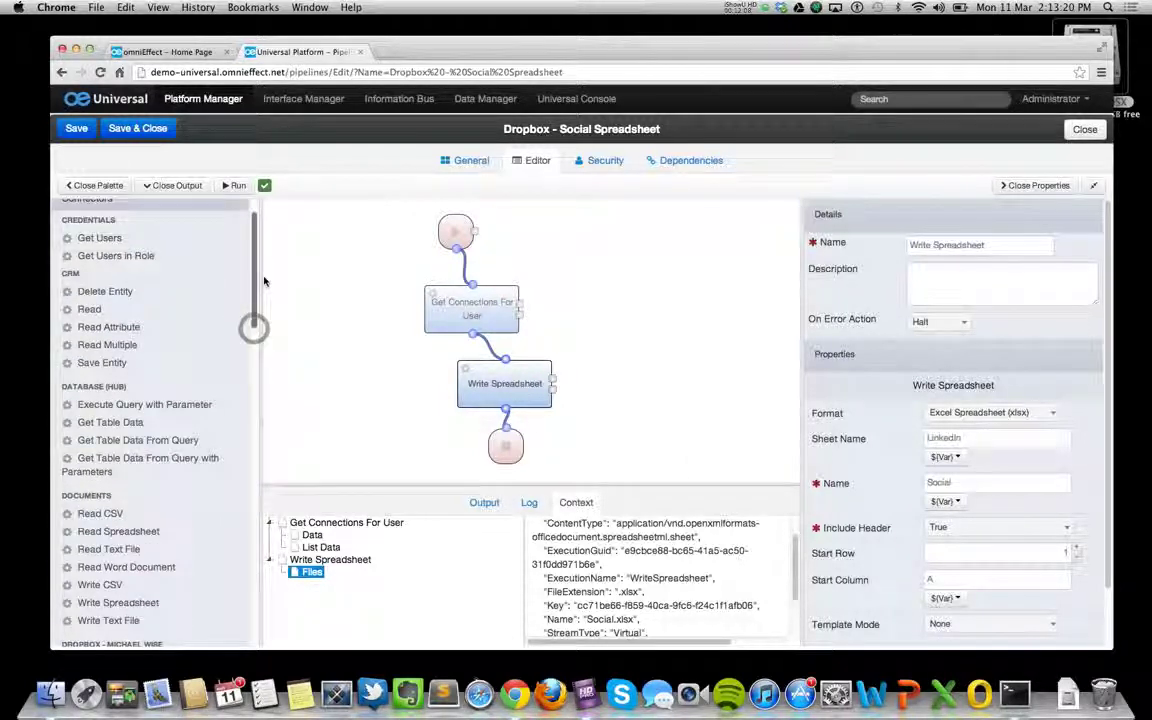
left_click(515, 380)
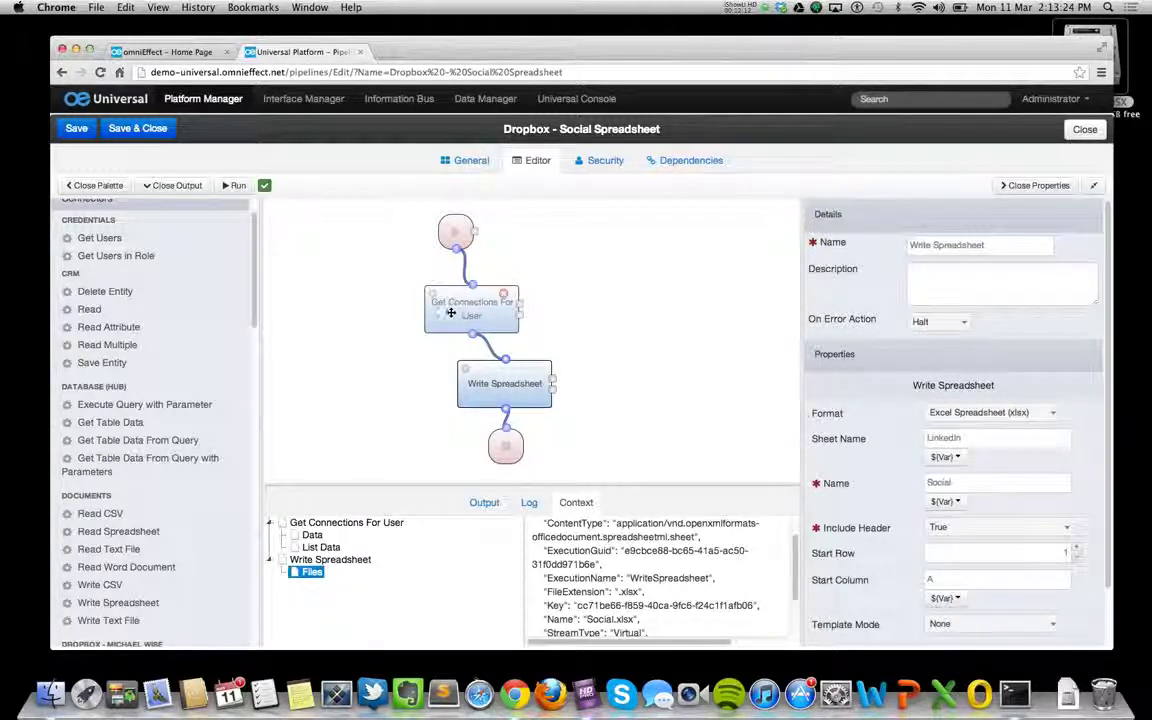
scroll(254, 288, "down", 5)
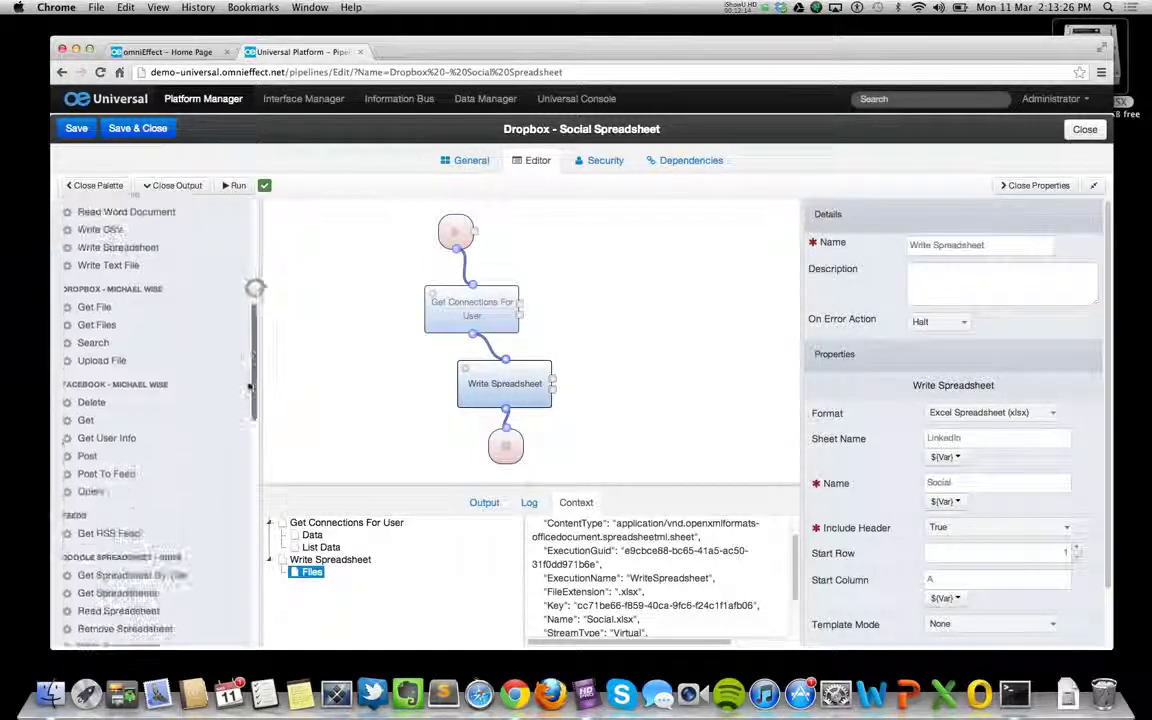
scroll(254, 288, "up", 6)
left_click(220, 218)
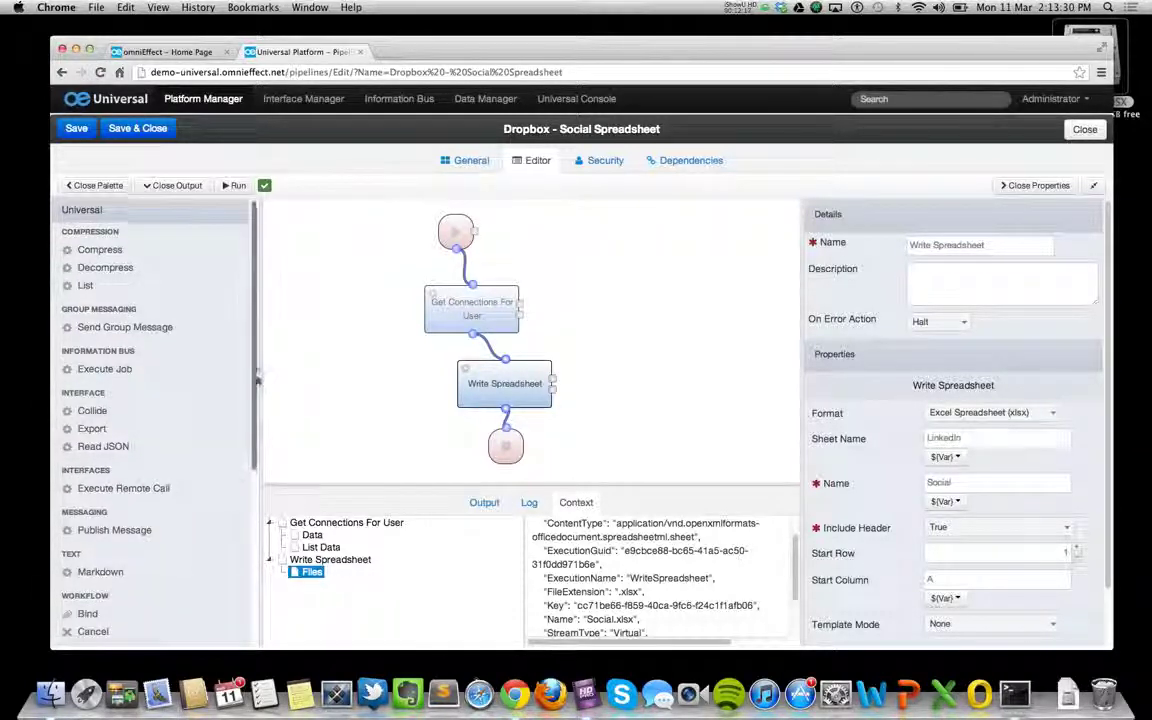
scroll(255, 370, "down", 5)
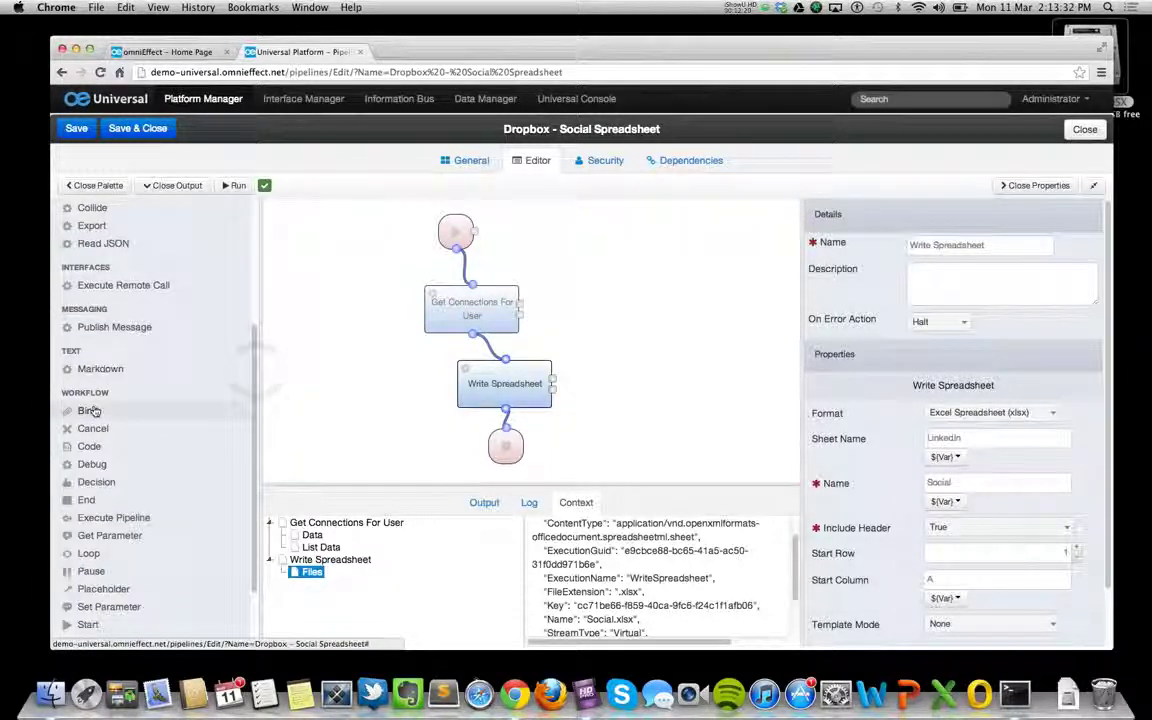
left_click_drag(92, 412, 636, 352)
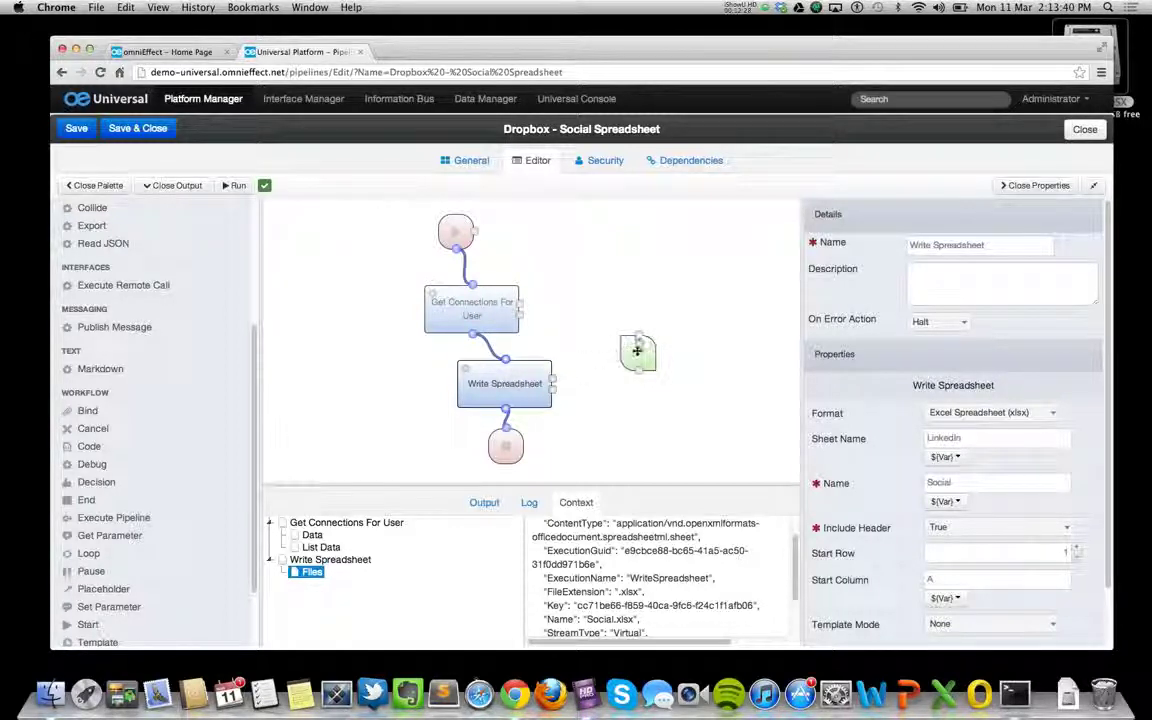
left_click_drag(637, 350, 633, 340)
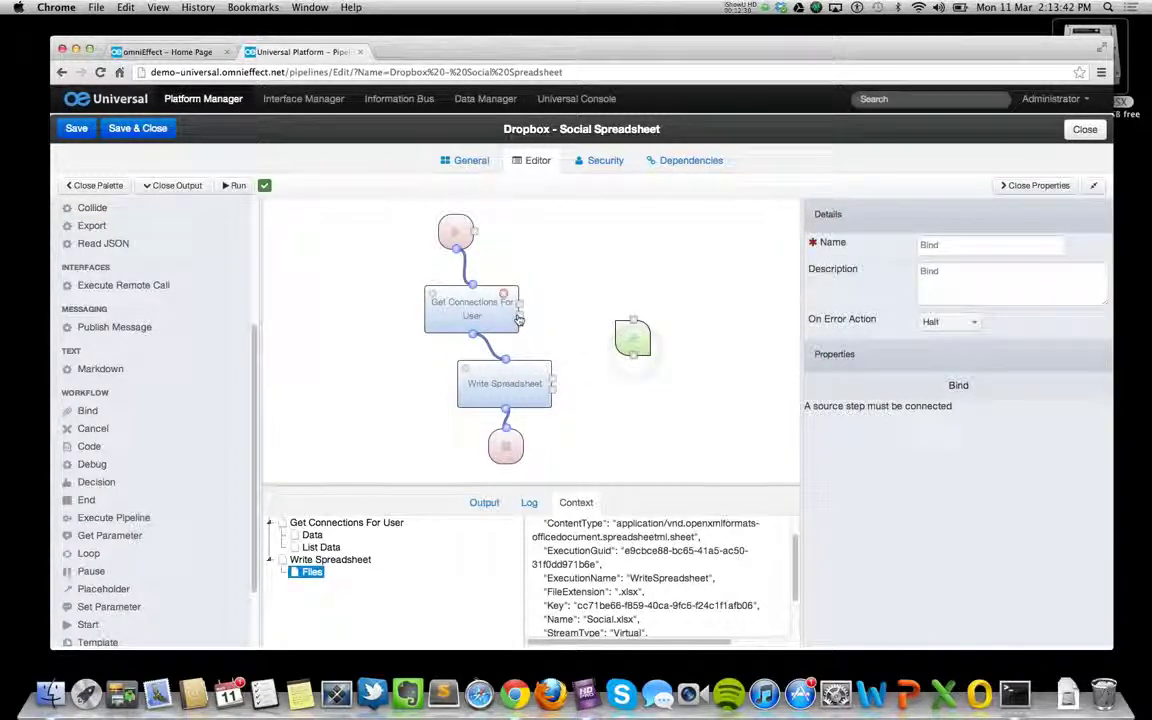
Step: Connect Get Connections For User to the input of Bind and the output of Bind to Write Spreadsheet
left_click_drag(519, 318, 633, 322)
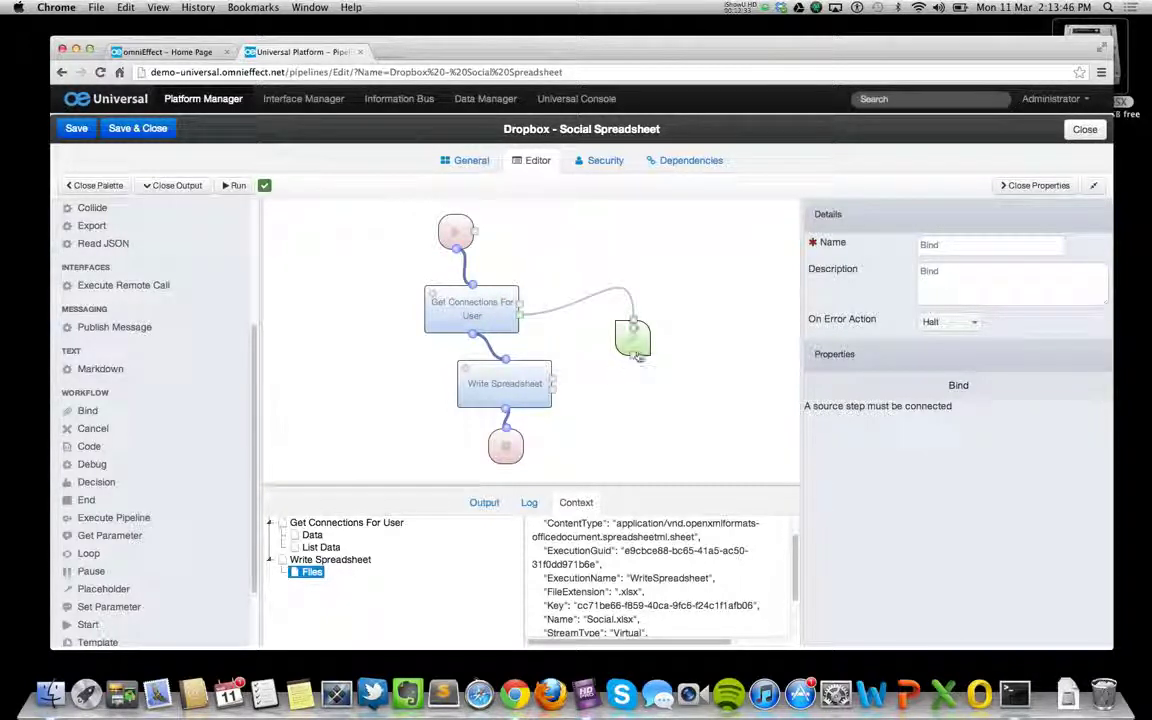
left_click_drag(637, 359, 522, 385)
left_click(522, 385)
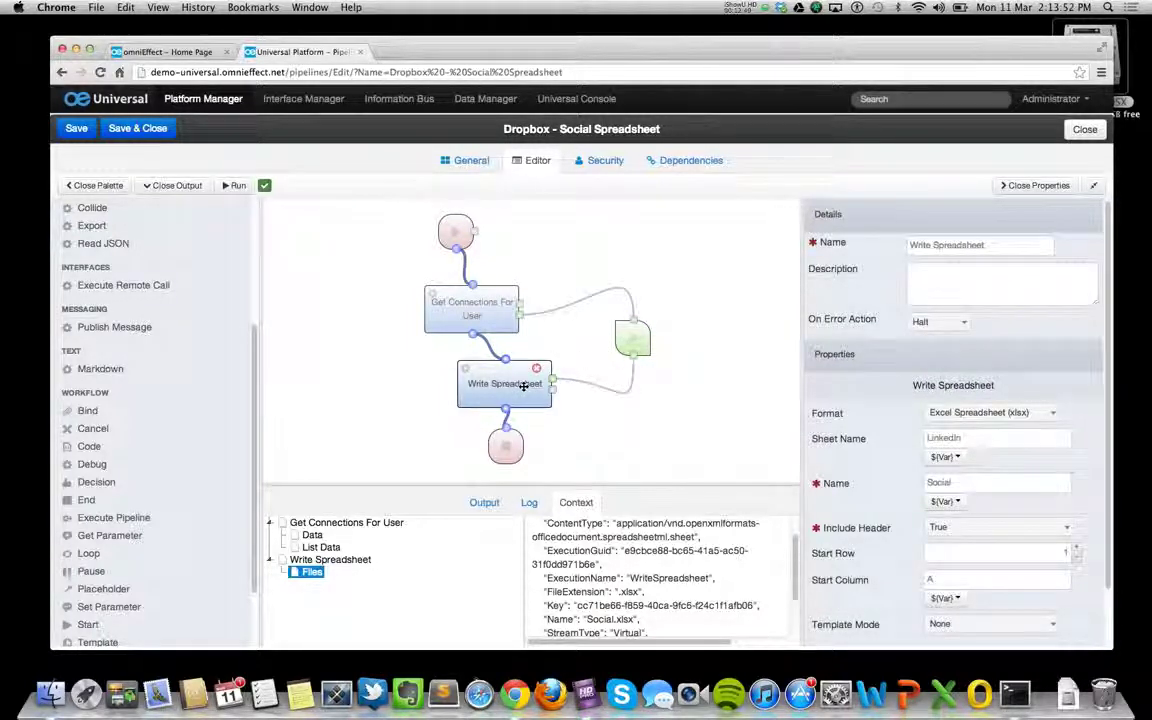
Step: Configure Bind to map List Data of Get Connections For User to Data of Write Spreadsheet
left_click(632, 337)
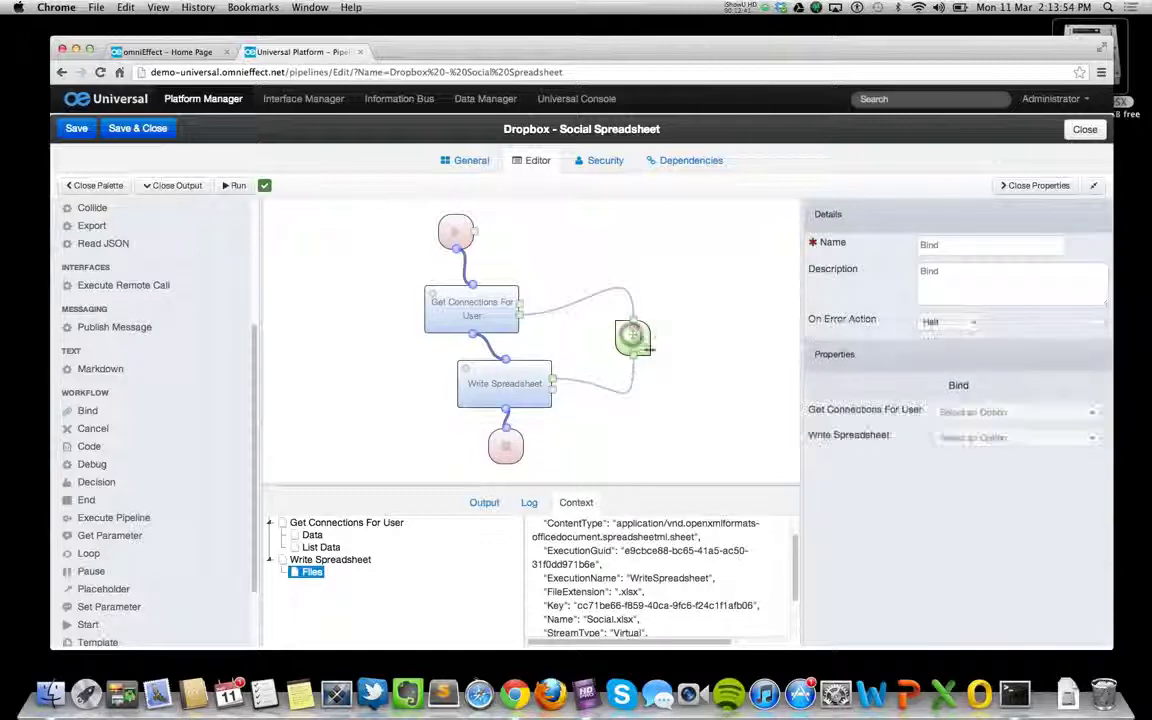
left_click(955, 412)
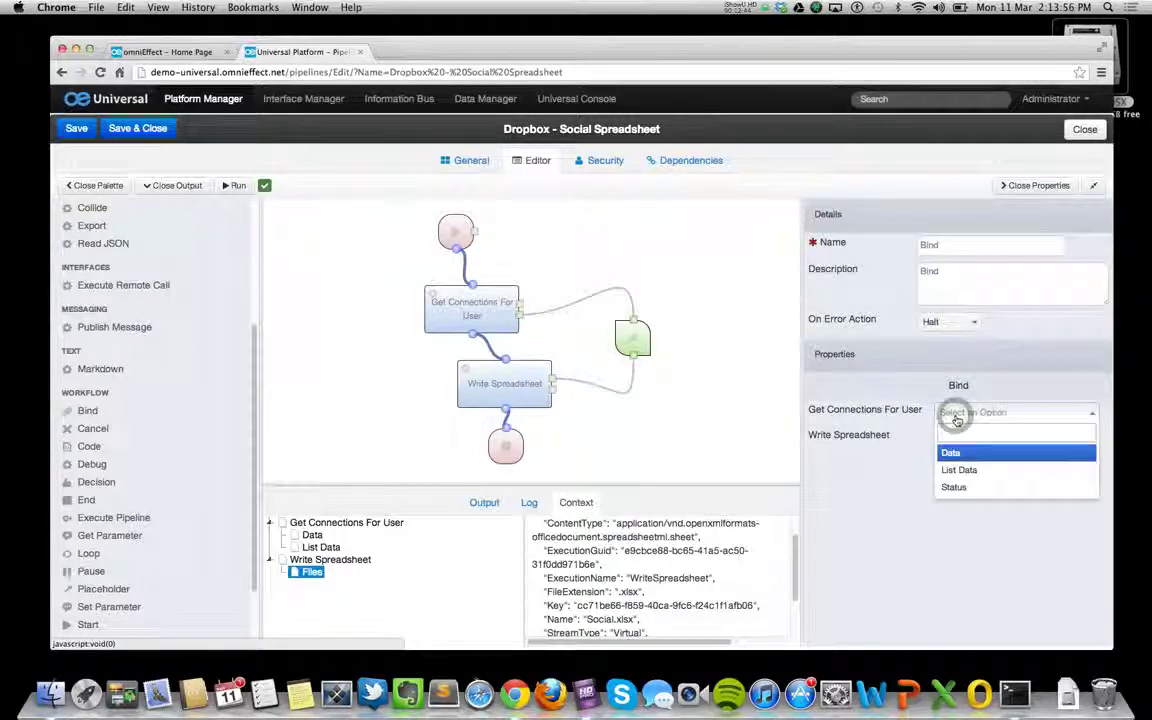
left_click(985, 470)
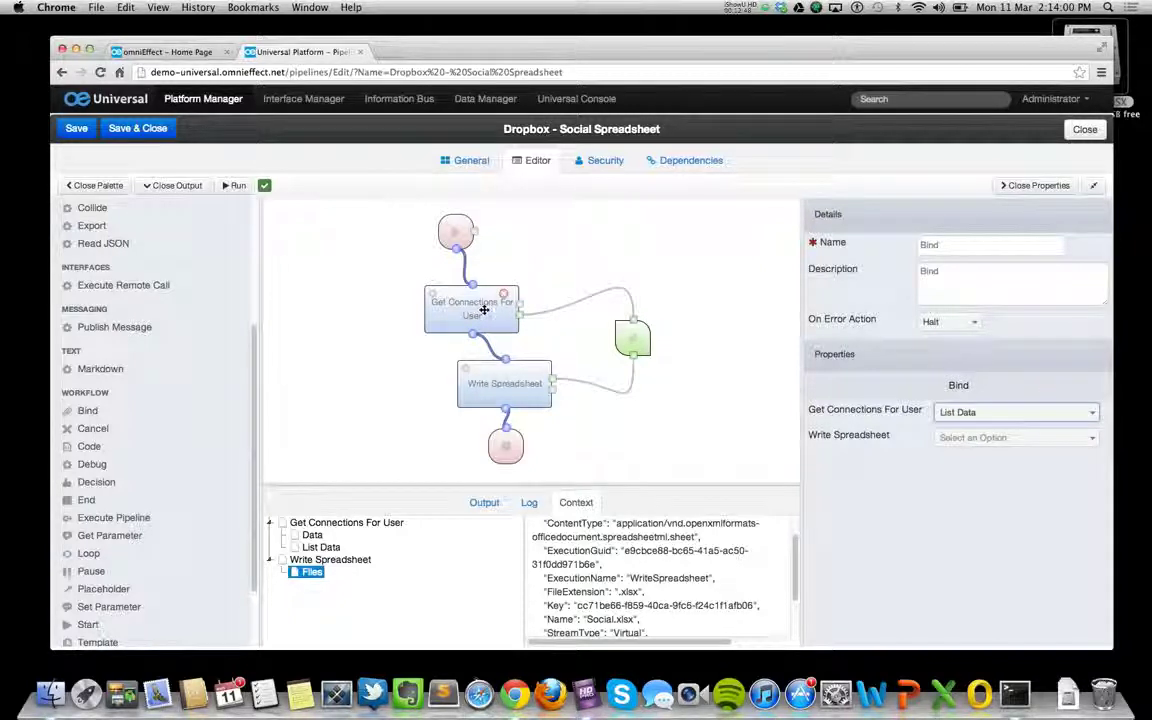
left_click(920, 437)
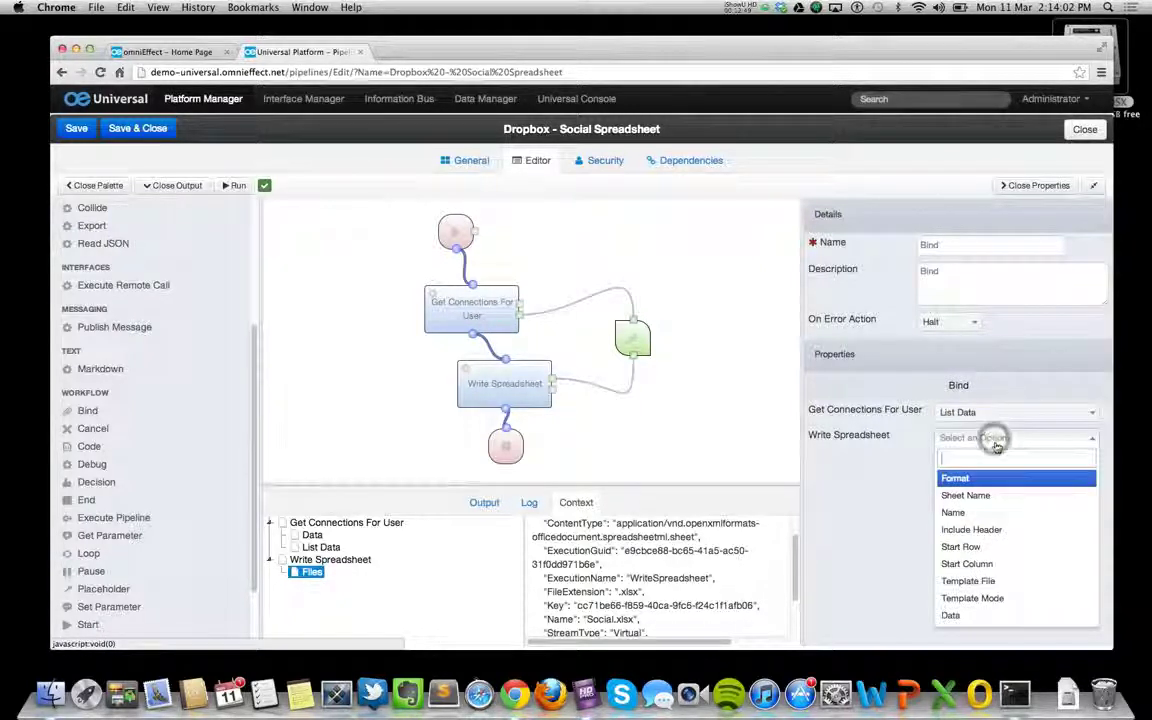
left_click(948, 616)
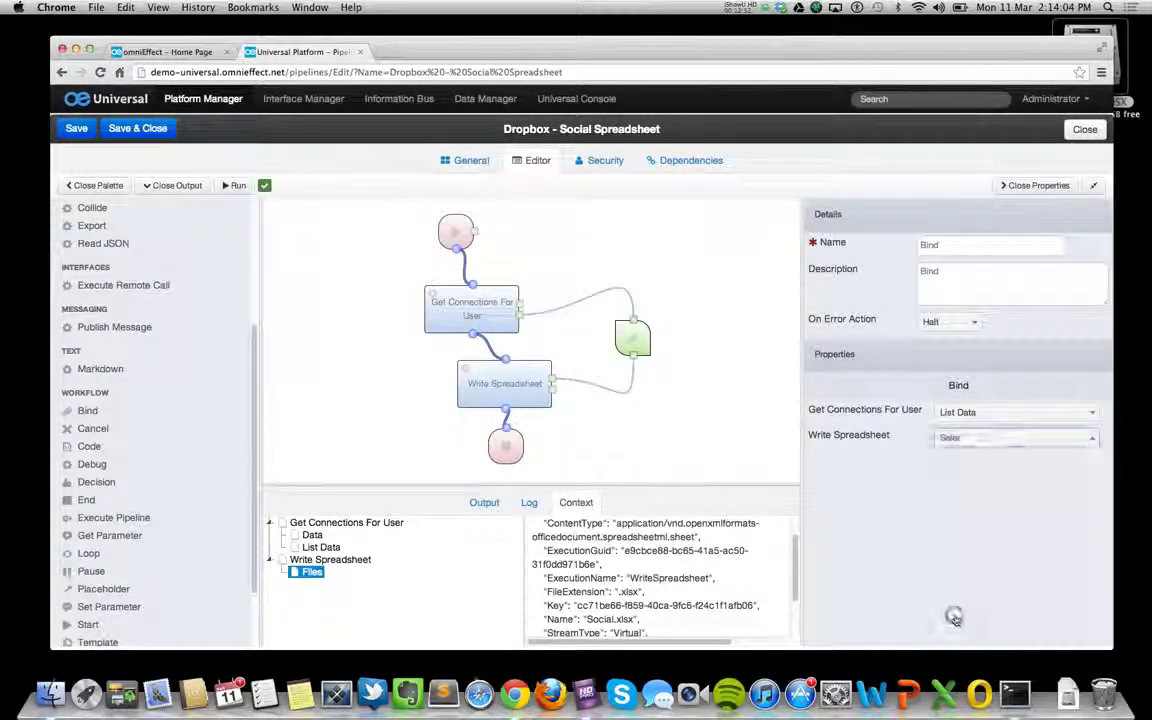
Step: Run the pipeline with the Bind in place and view the Files output of Write Spreadsheet in the context
left_click(230, 186)
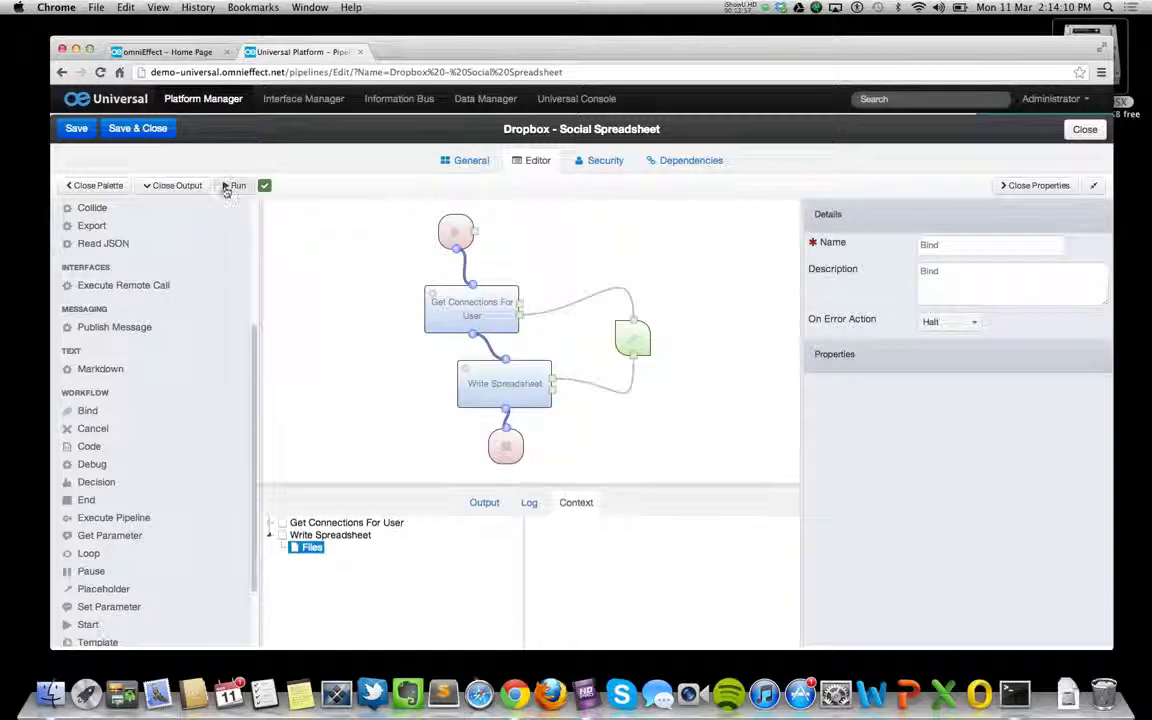
left_click(311, 548)
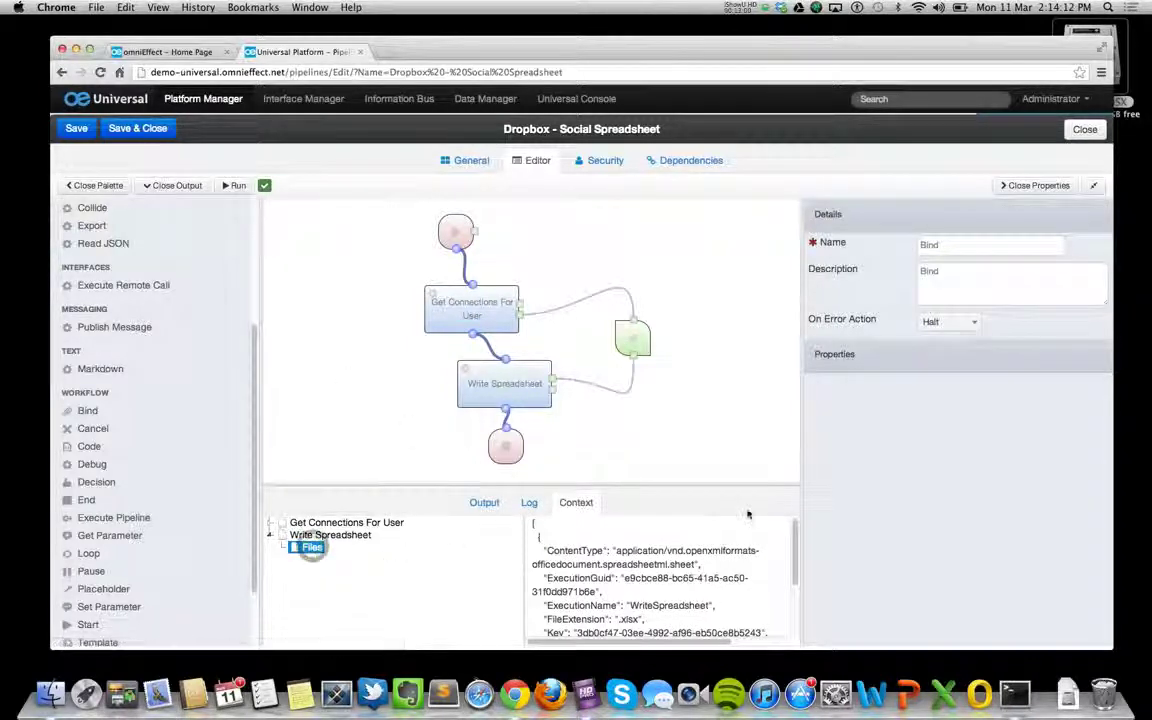
mouse_move(796, 533)
left_mouse_down()
mouse_move(796, 592)
mouse_move(812, 535)
left_mouse_up()
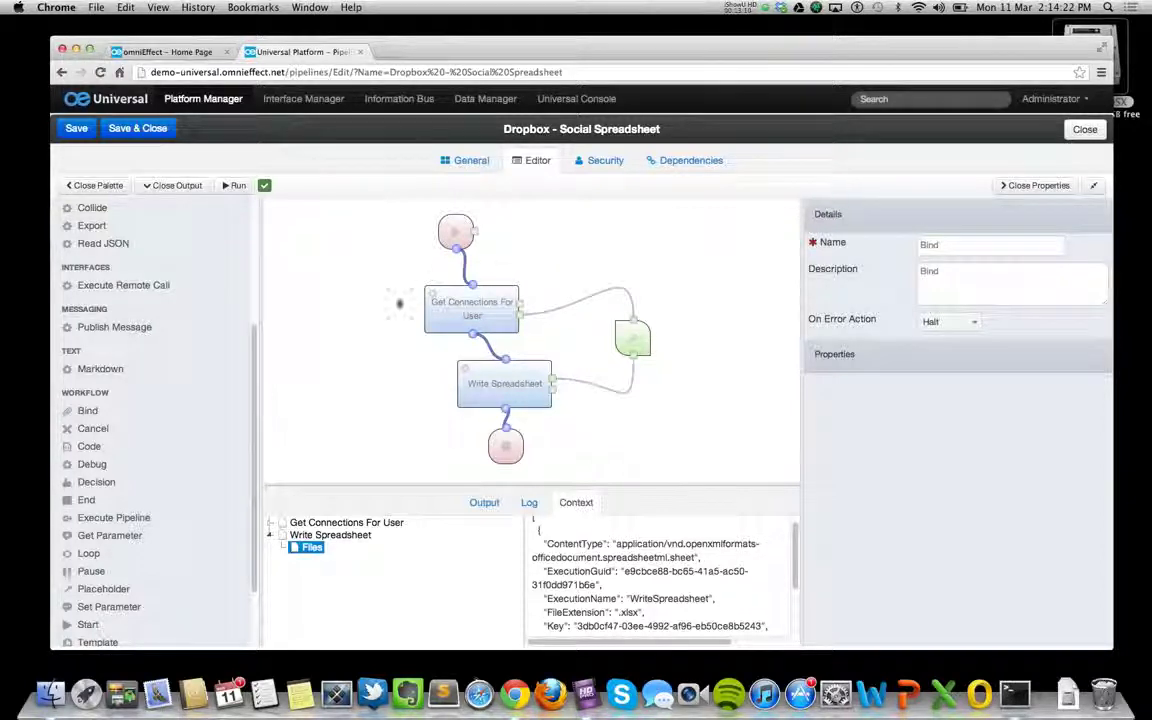
Step: Insert a Dropbox Upload File action between Write Spreadsheet and the End node, enlarging the canvas to make room
left_click_drag(253, 355, 296, 405)
scroll(257, 360, "up", 10)
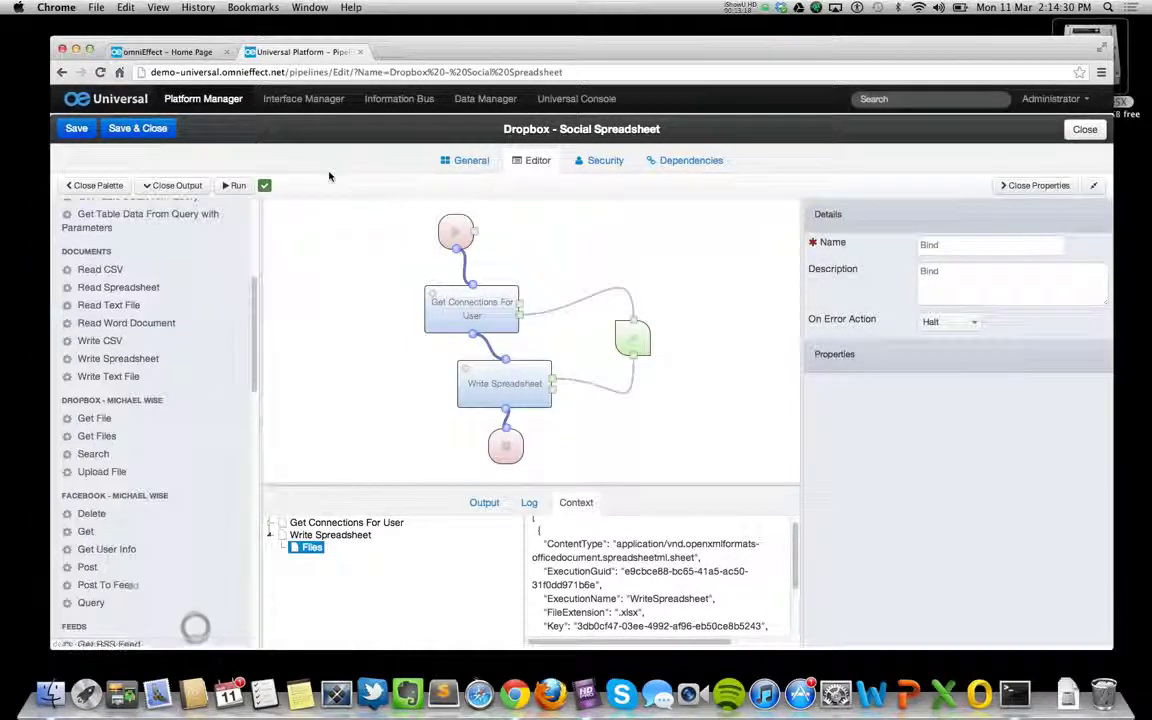
scroll(263, 224, "up", 1)
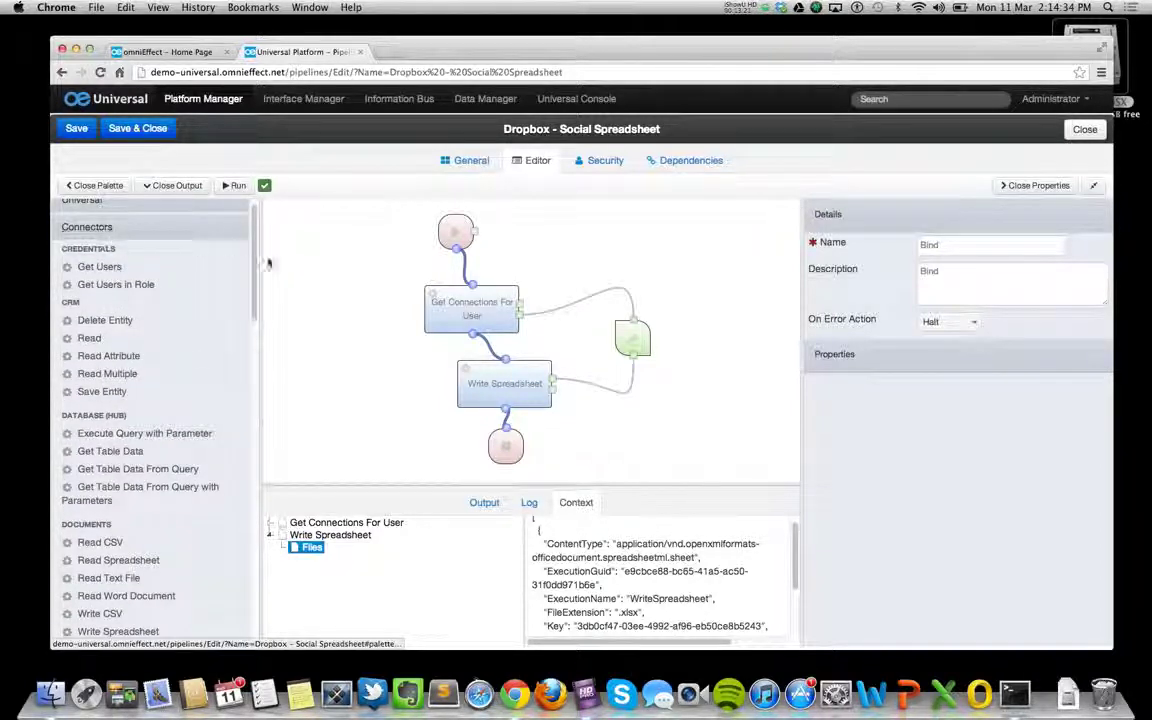
left_click_drag(254, 262, 281, 258)
scroll(280, 285, "down", 5)
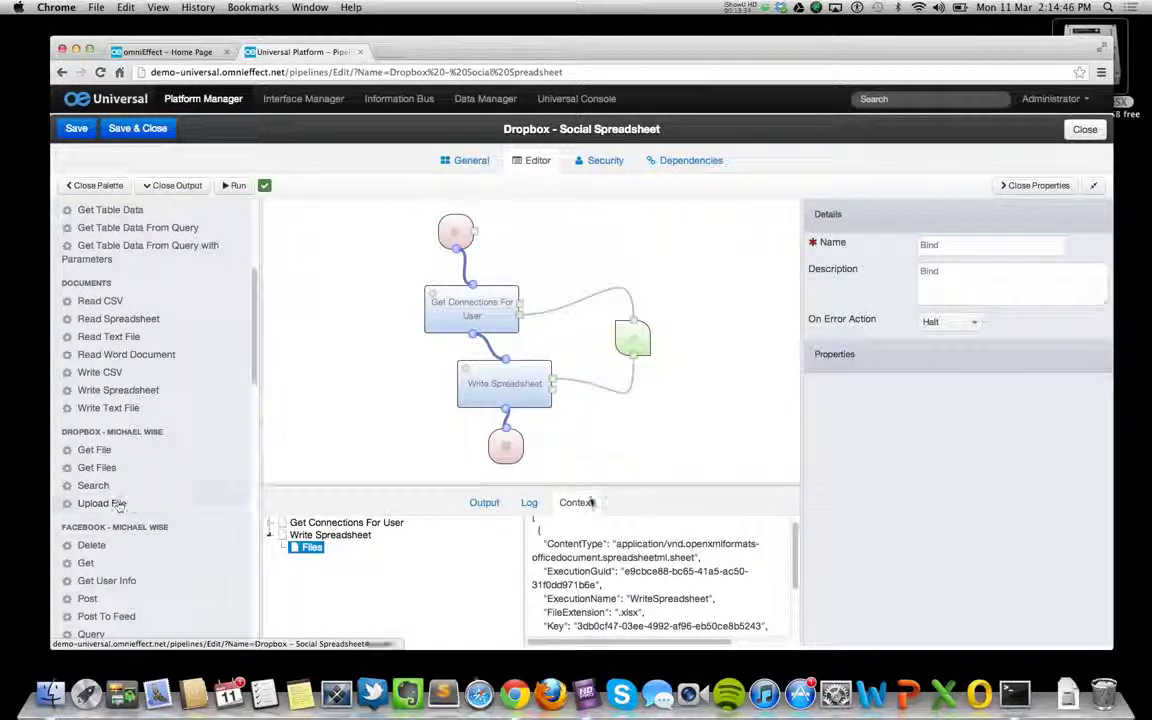
left_click(650, 485)
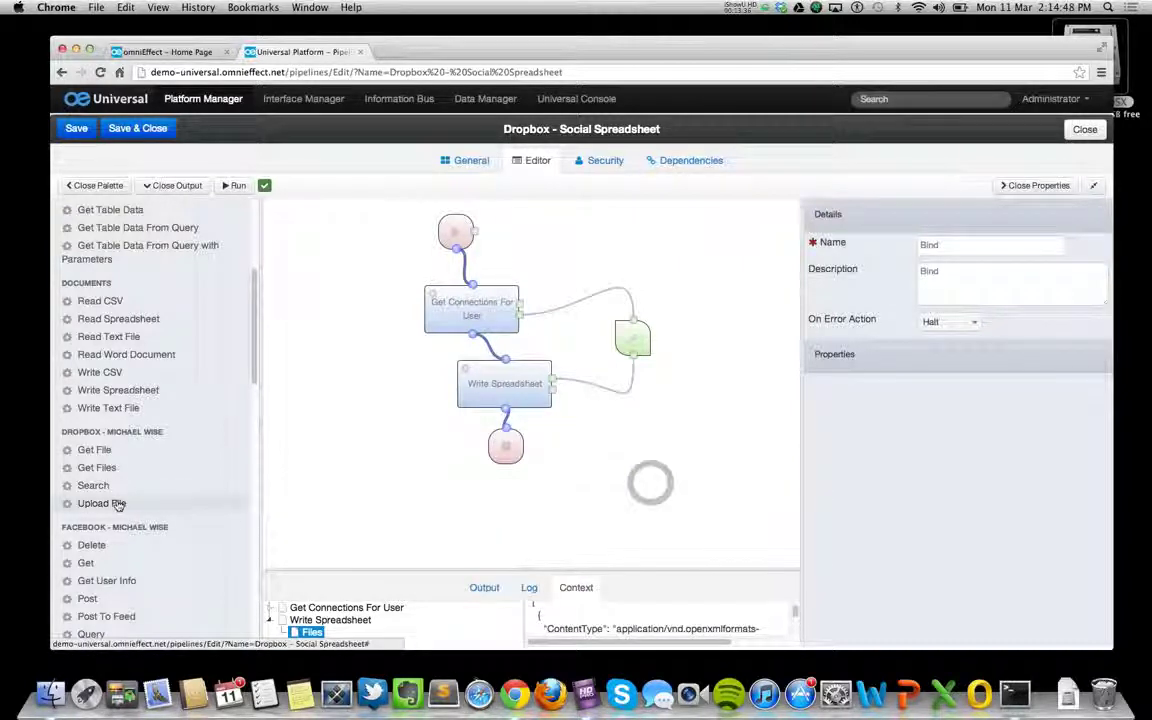
left_click_drag(108, 503, 570, 458)
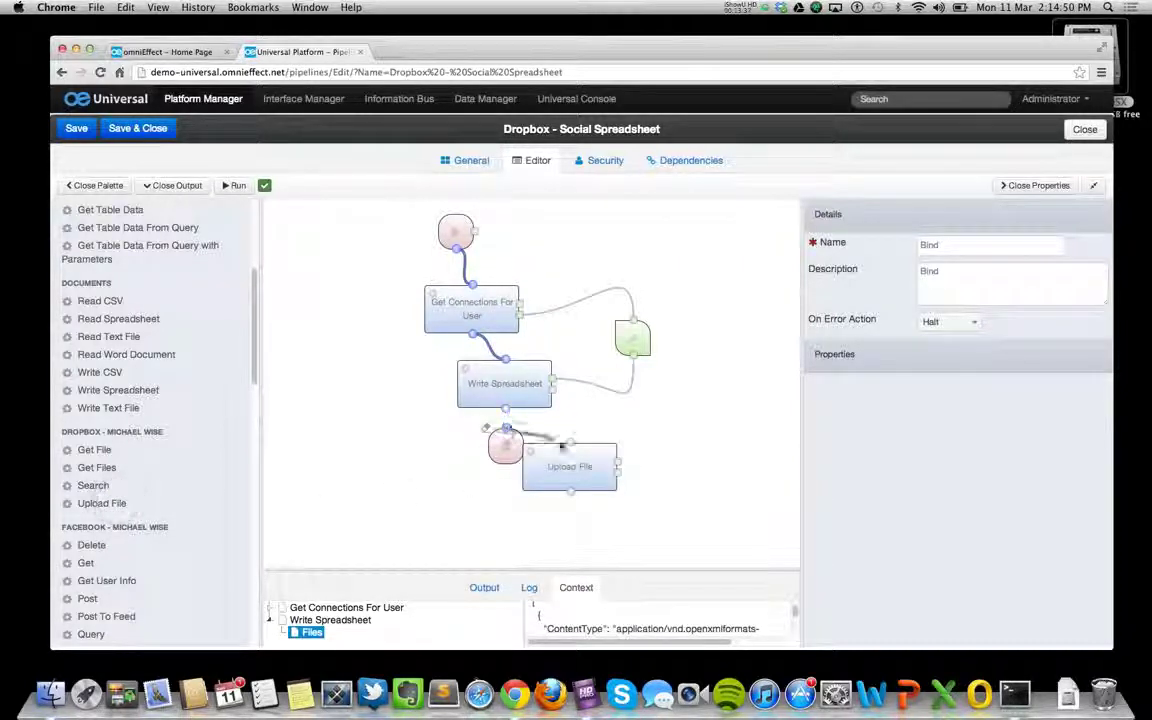
left_click_drag(507, 409, 513, 456)
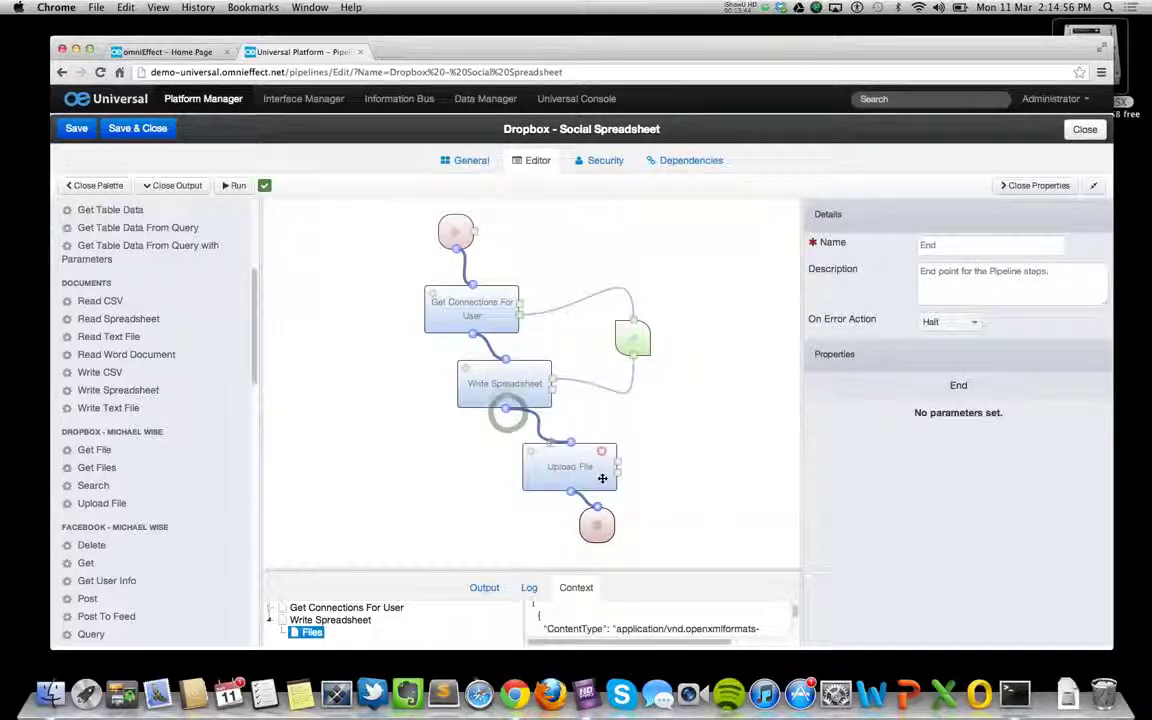
Step: Set the Upload File action's Folder Path to /examples and its Overwrite? option to True
left_click(559, 463)
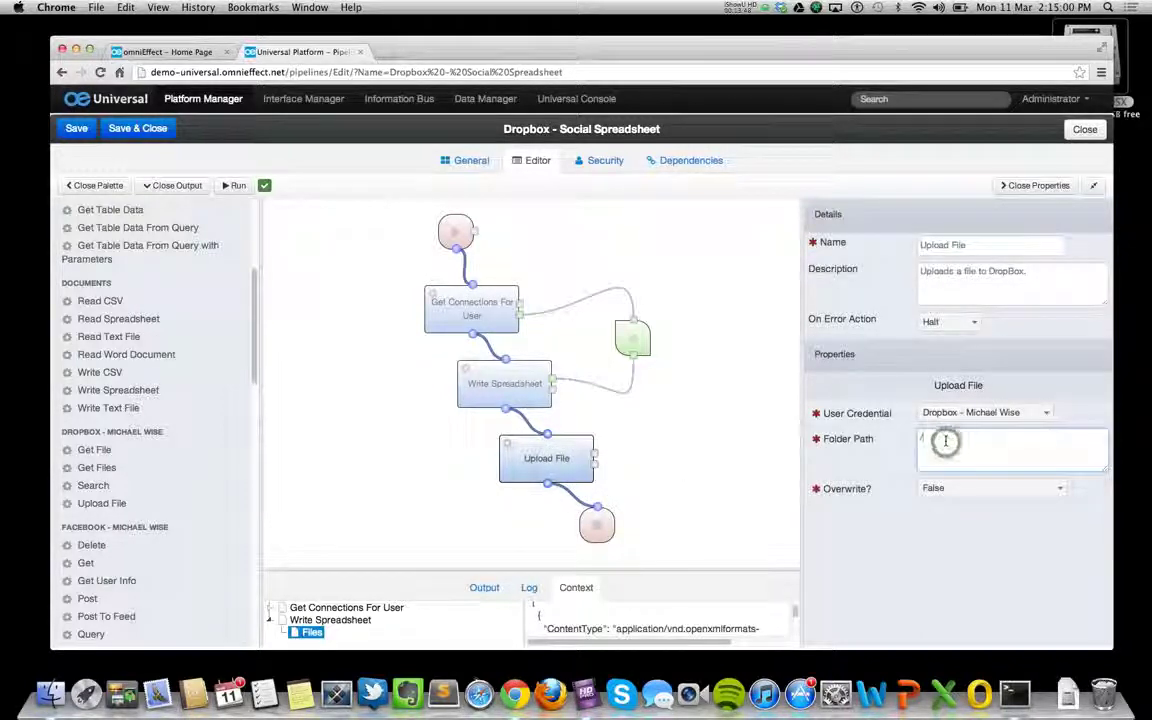
left_click(945, 441)
type("amples")
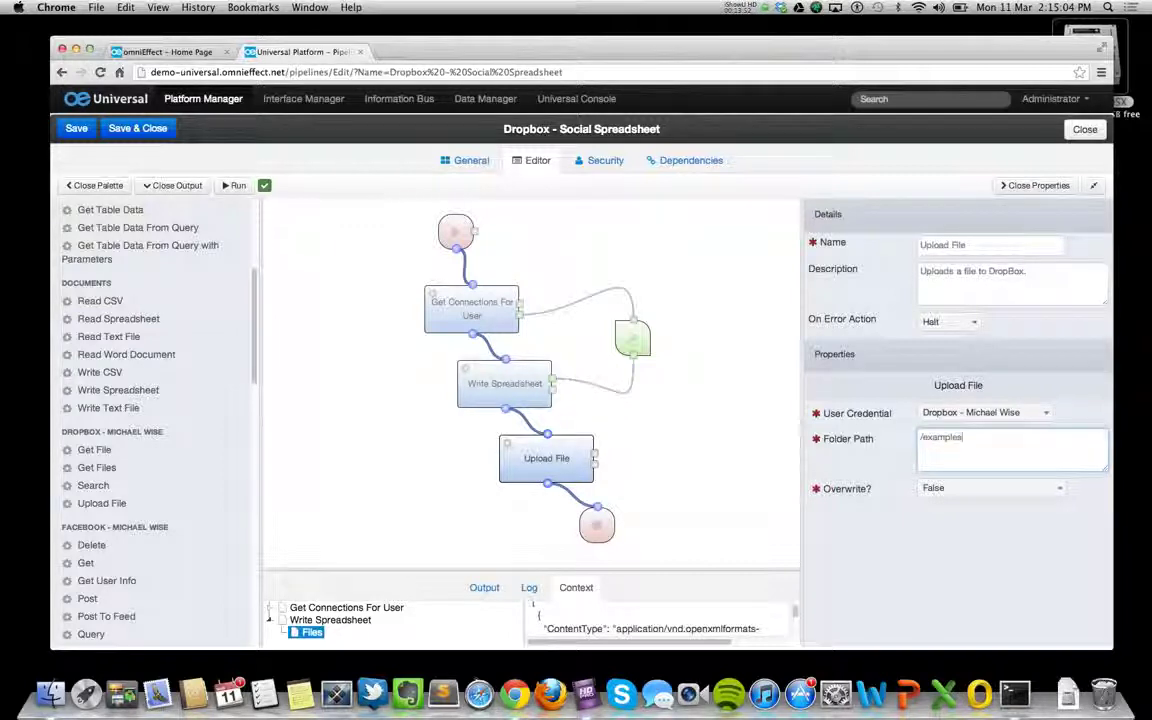
left_click(1018, 489)
left_click(938, 545)
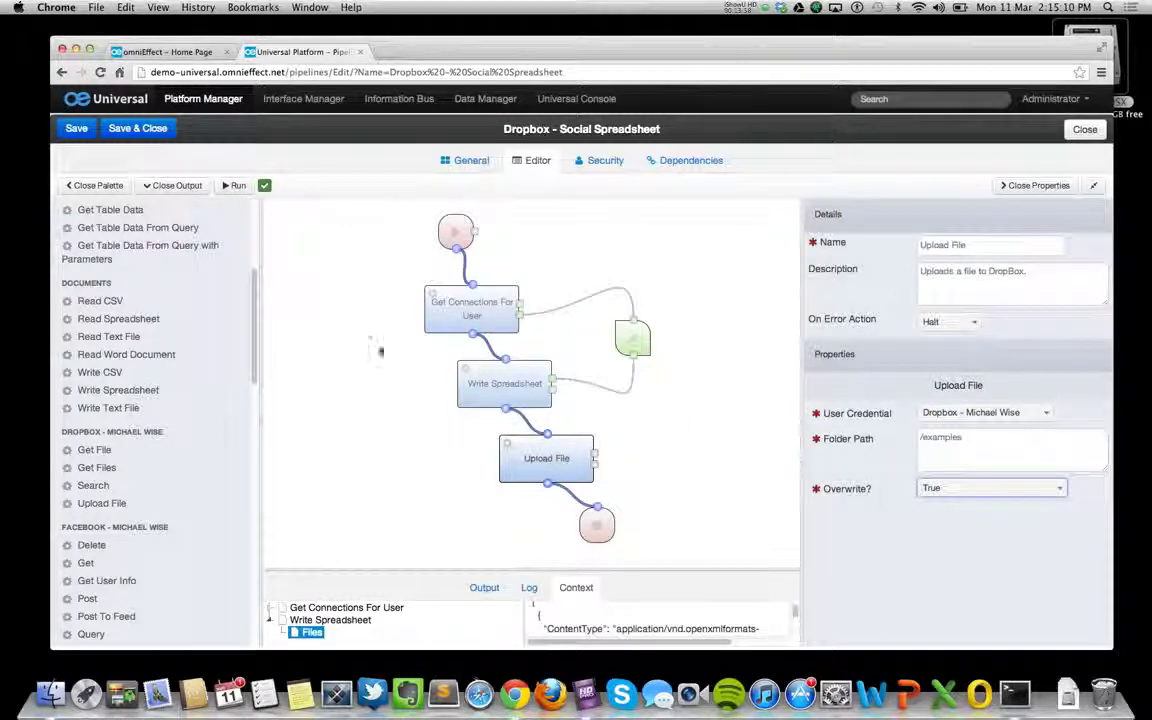
Step: Add a second Bind beside Upload File and wire Write Spreadsheet through it to Upload File
left_click_drag(252, 276, 200, 219)
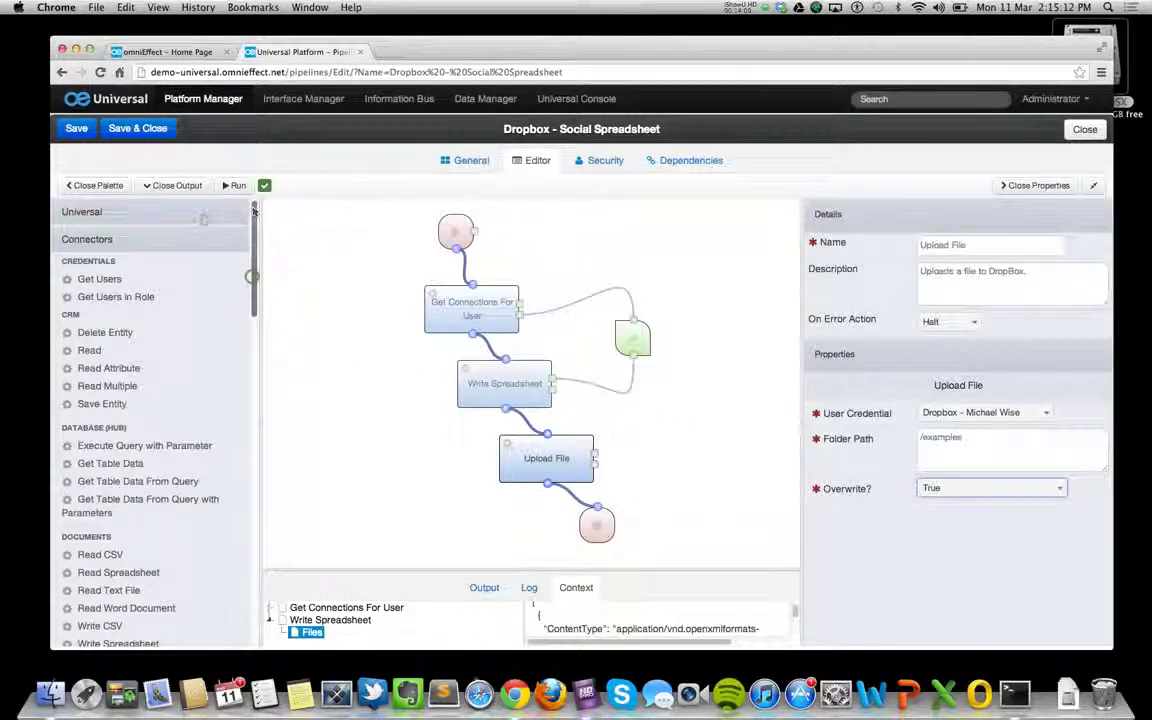
left_click(199, 214)
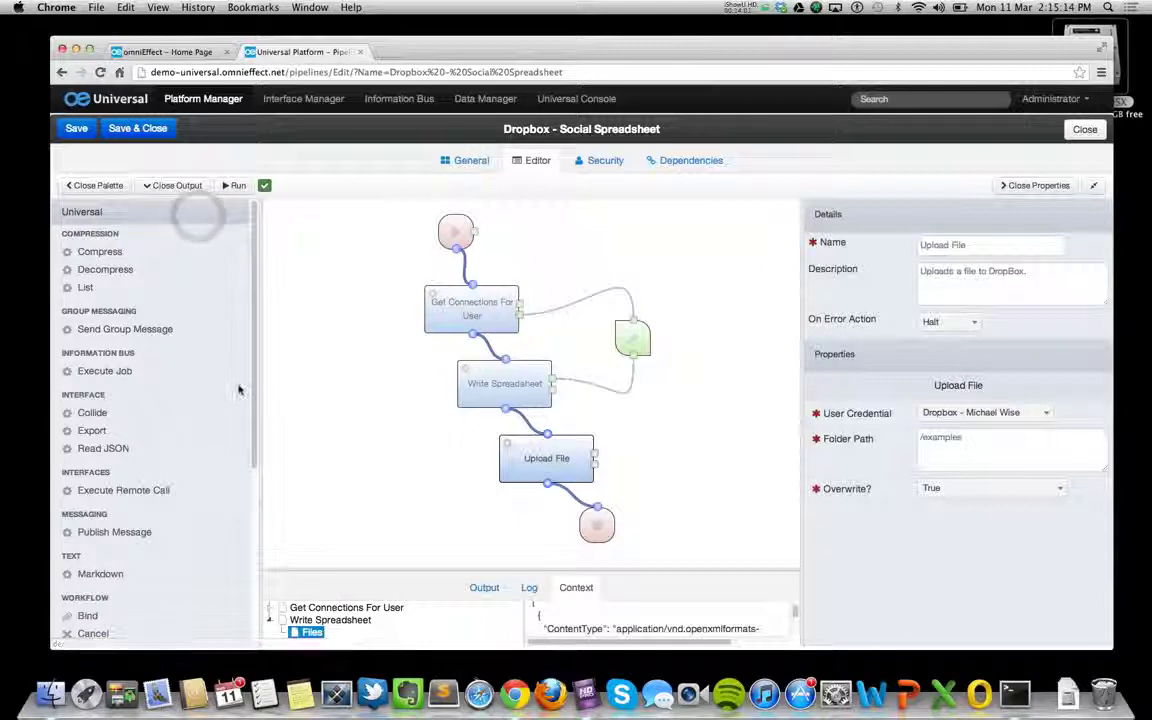
left_click_drag(88, 615, 690, 422)
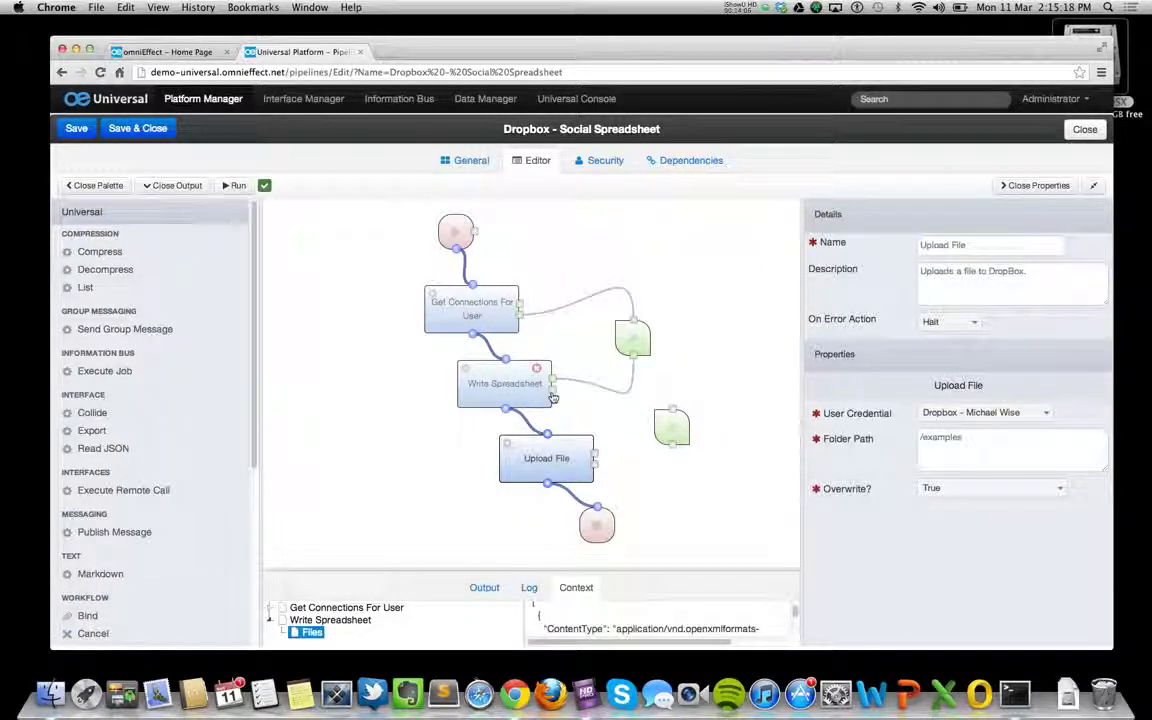
left_click_drag(552, 384, 594, 451)
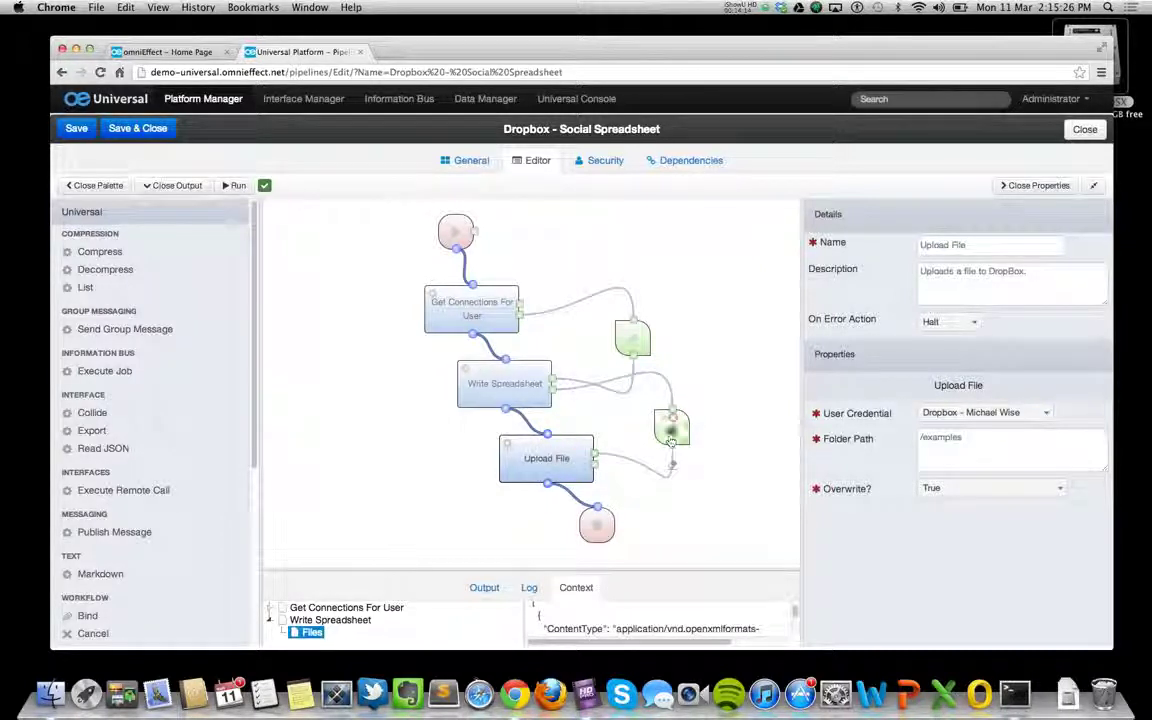
Step: Configure the new Bind to map Files of Write Spreadsheet to Files of Upload File
left_click(670, 426)
left_click(985, 412)
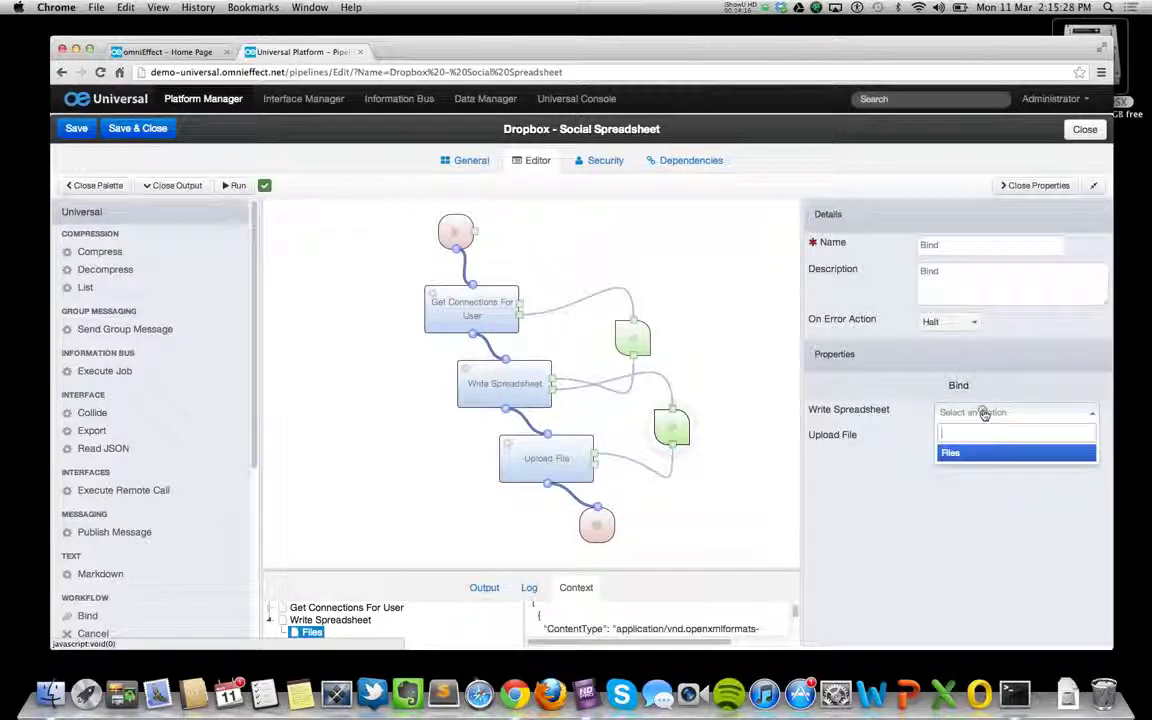
left_click(972, 453)
left_click(975, 439)
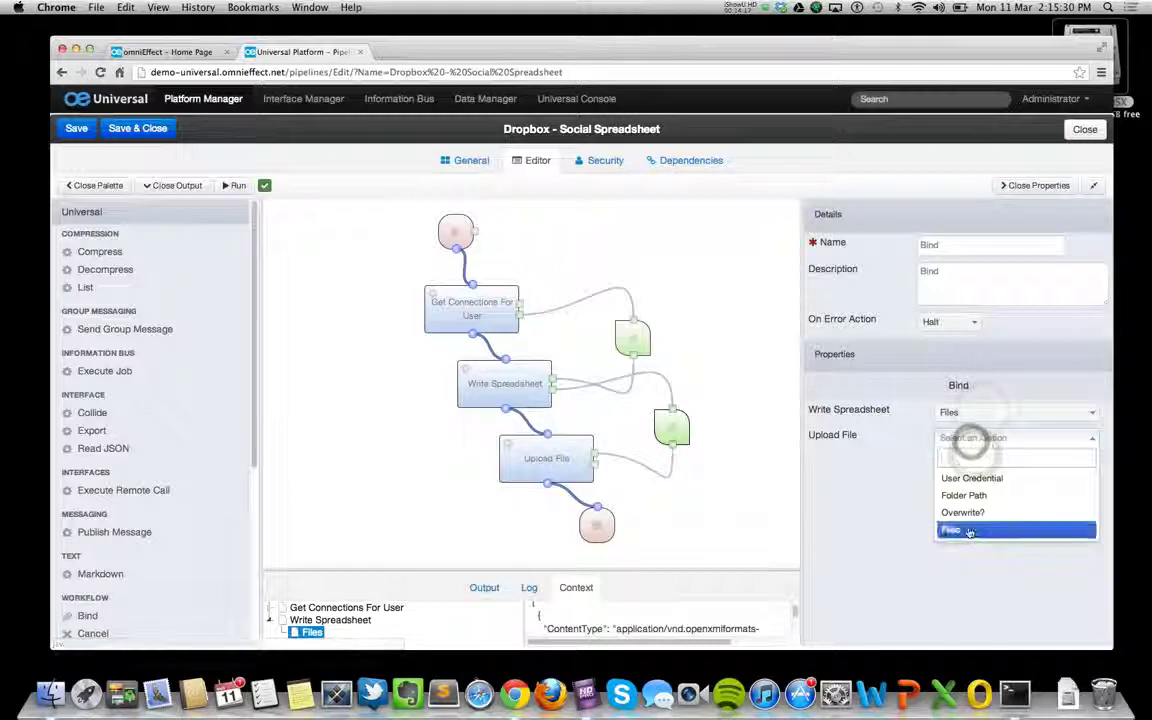
left_click(965, 529)
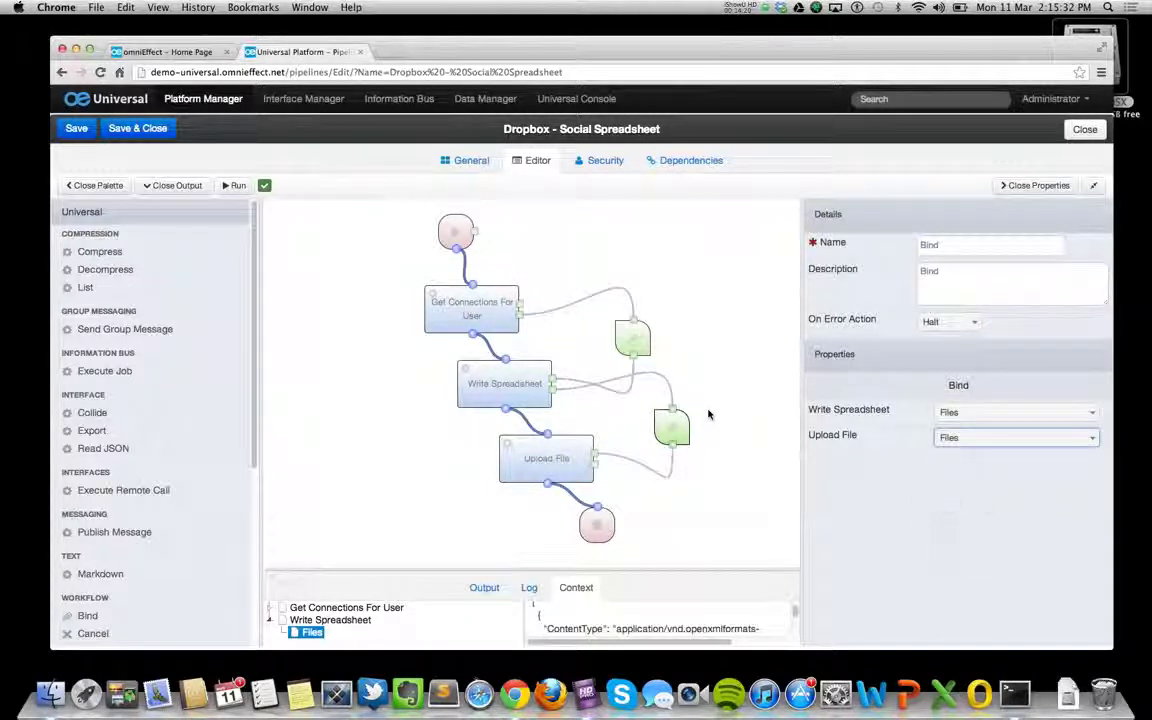
Step: Review the properties of Get Connections For User, the first Bind, Write Spreadsheet and Upload File
left_click(467, 312)
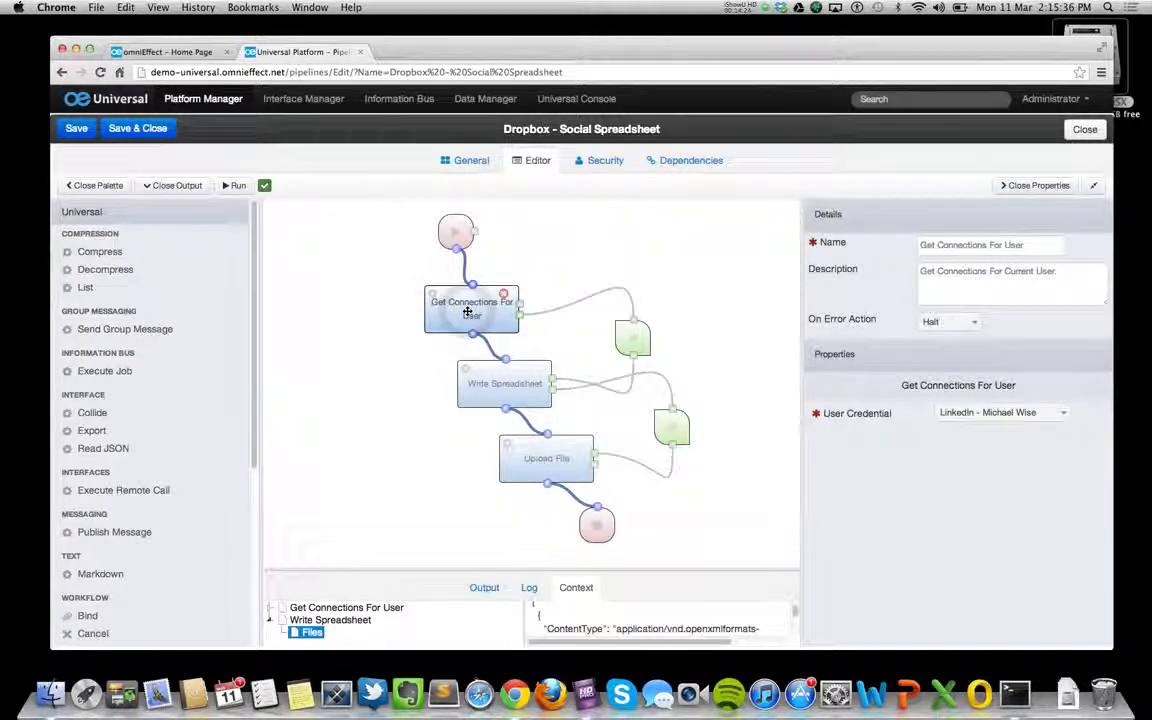
left_click(620, 342)
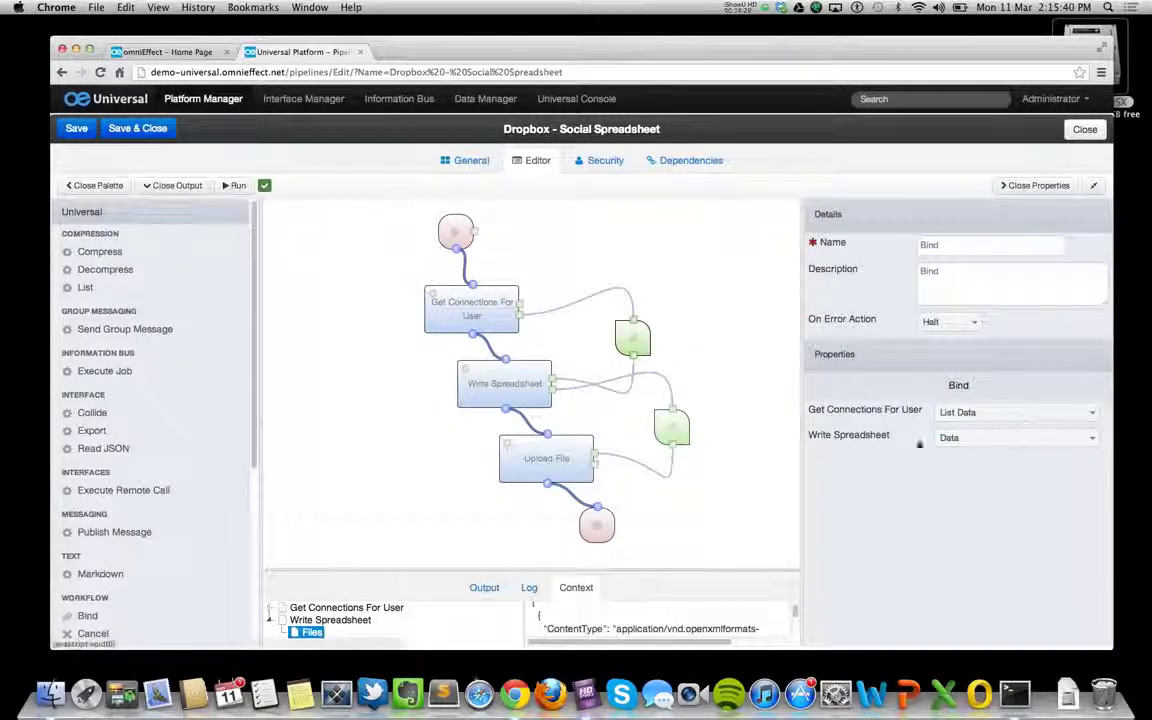
left_click(507, 391)
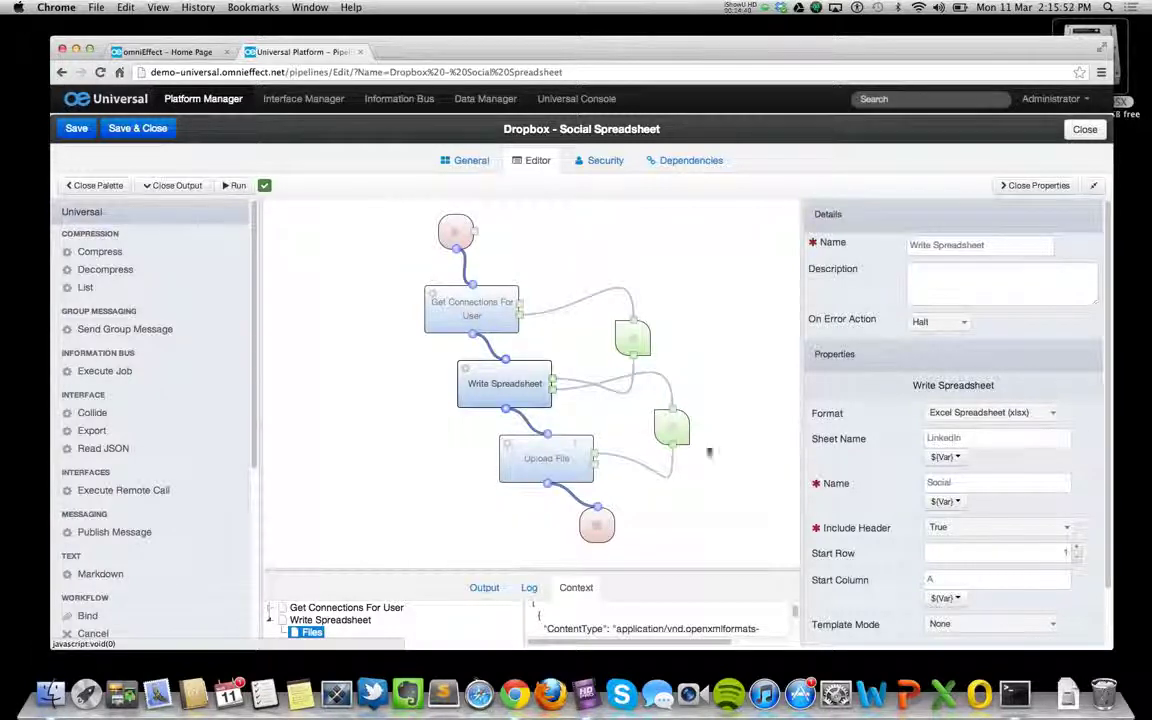
left_click(556, 460)
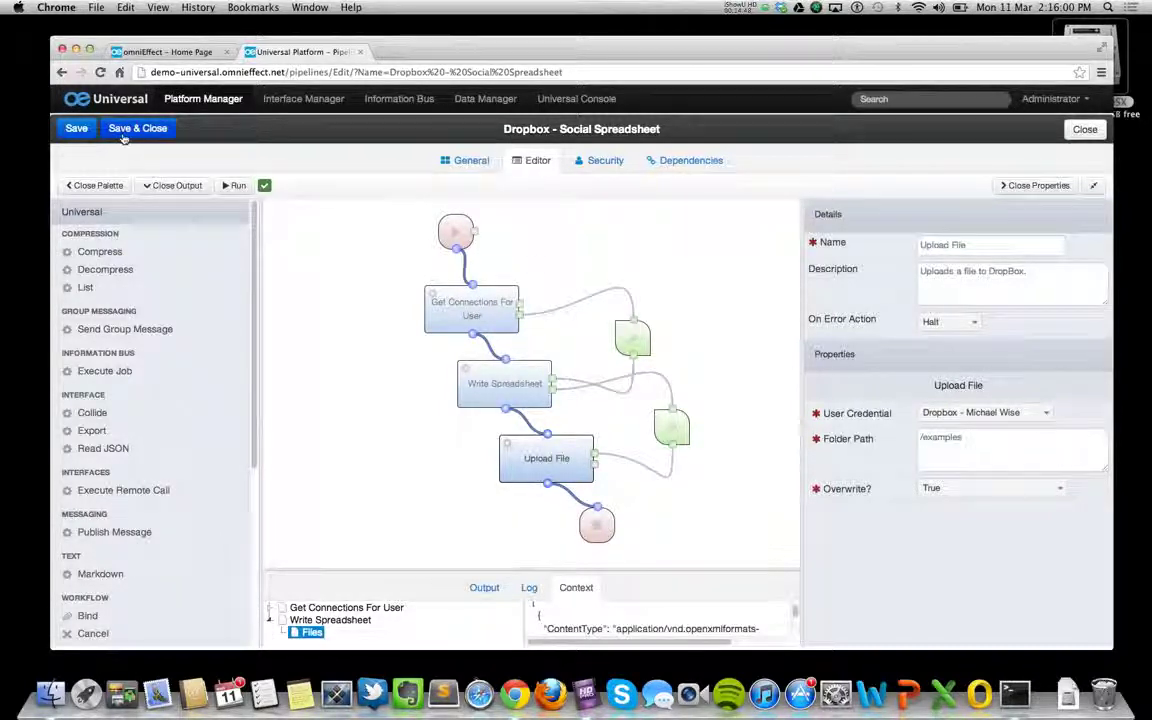
Step: Save and run the complete pipeline, and enlarge the output area below the canvas
left_click(77, 129)
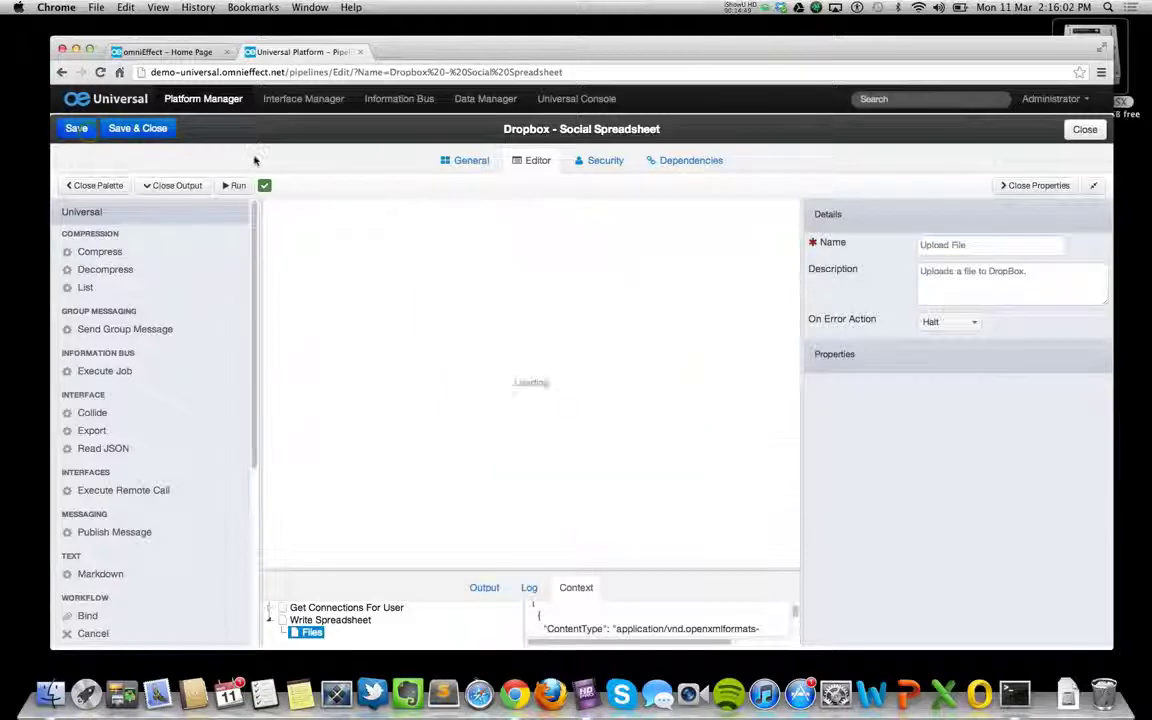
left_click(238, 186)
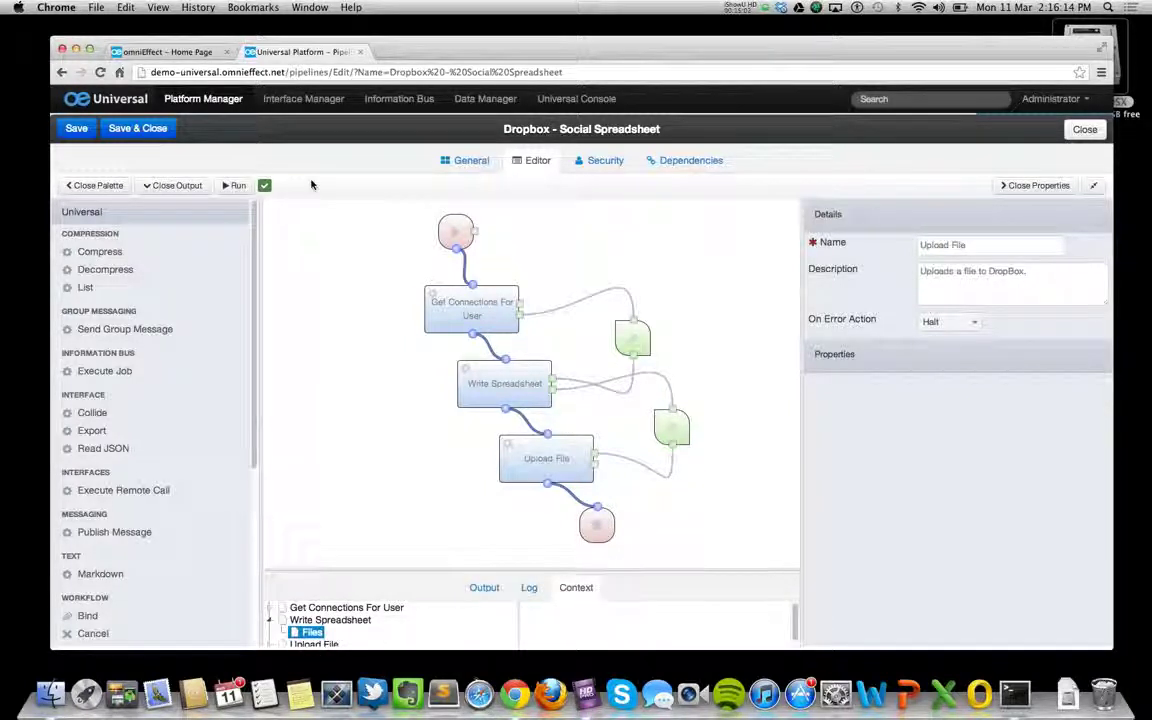
left_click_drag(710, 569, 712, 486)
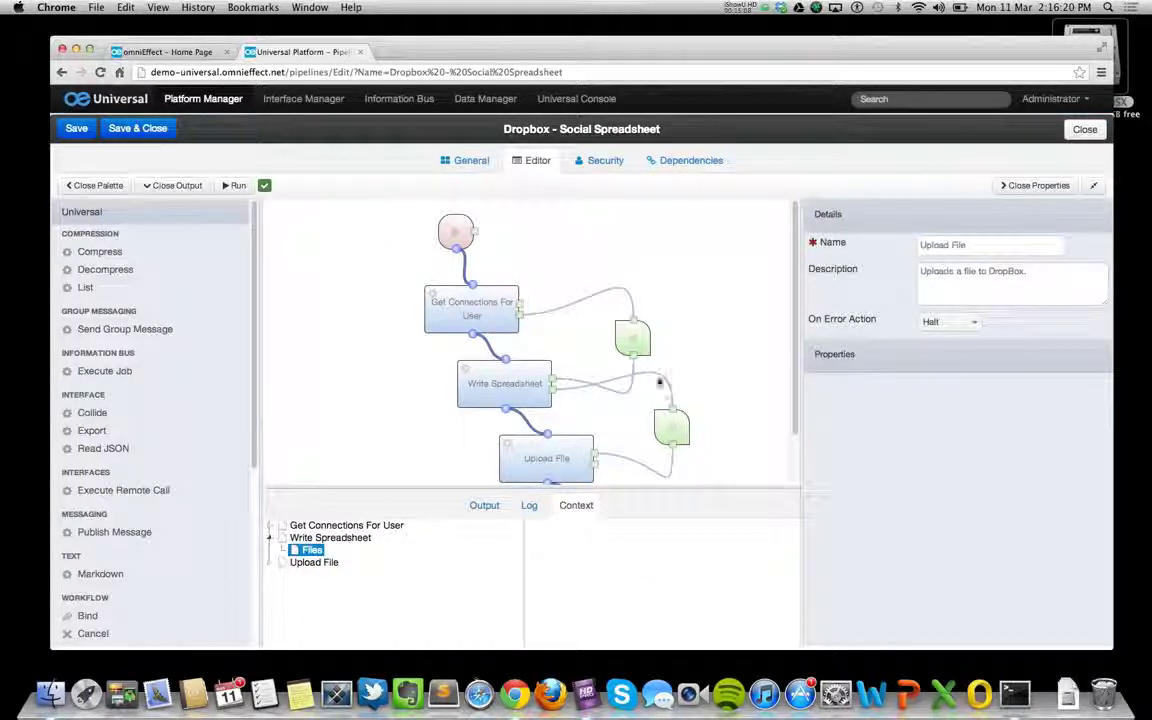
scroll(792, 298, "down", 2)
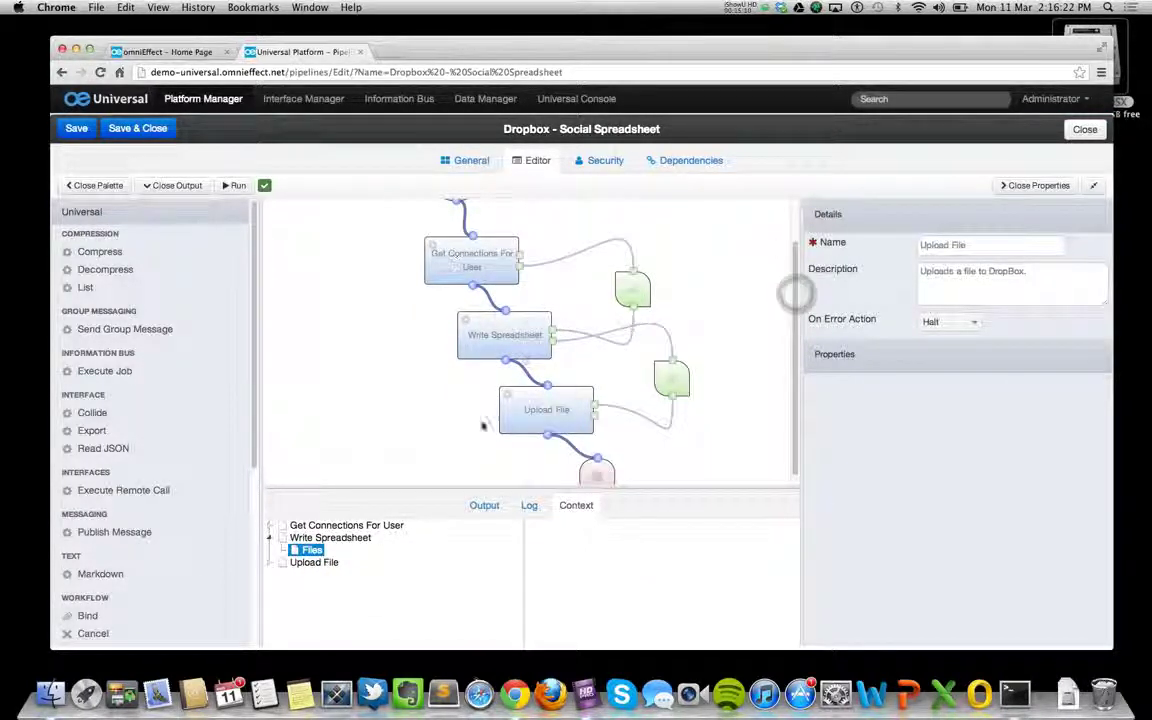
Step: Examine the context outputs of the run: Data and List Data, the spreadsheet Files, and the Status and MetaData of Upload File
left_click(268, 525)
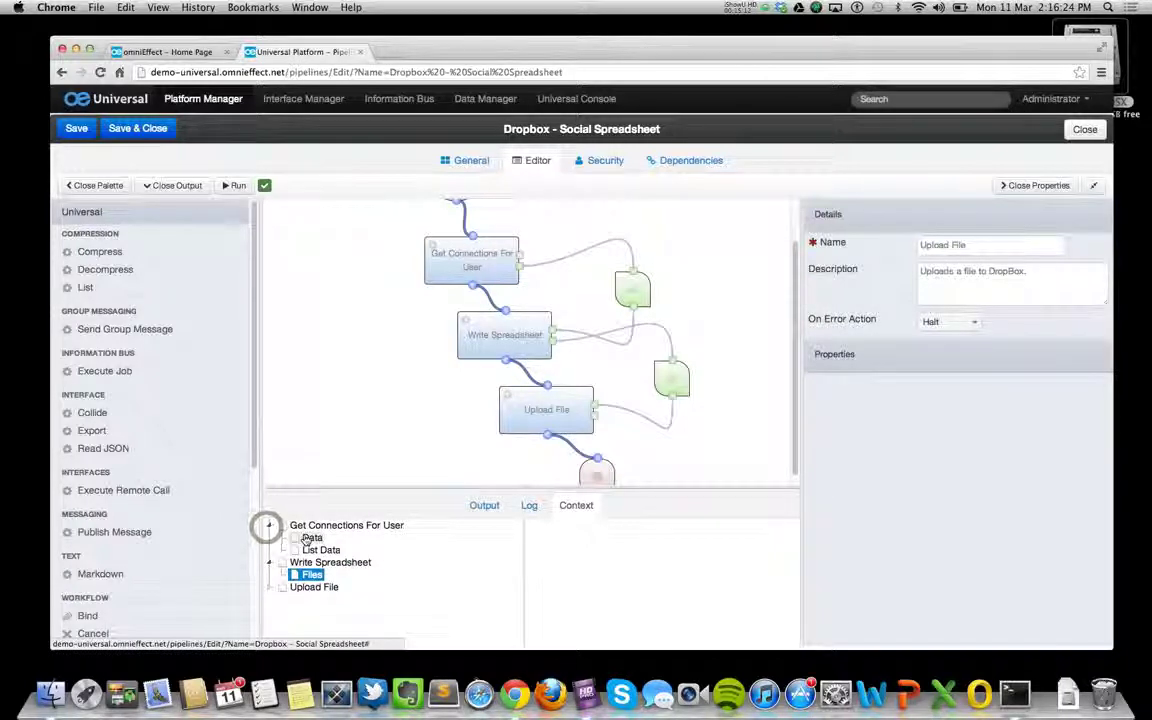
left_click(312, 538)
left_click(322, 550)
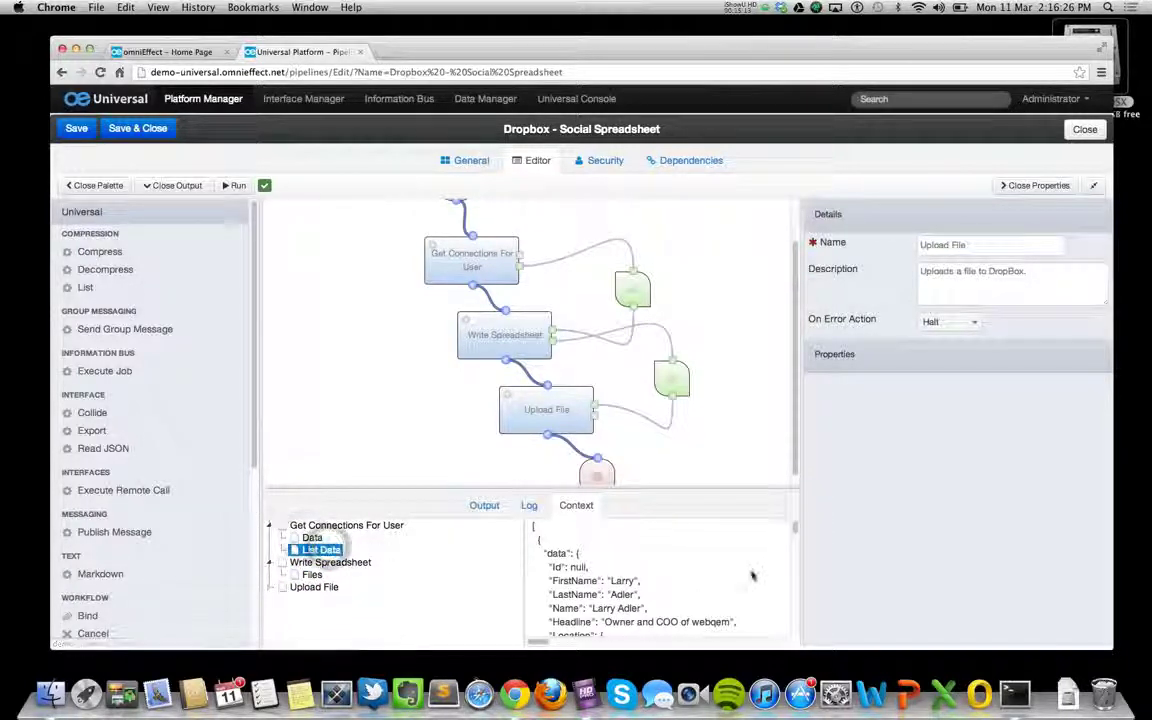
scroll(750, 573, "down", 3)
left_click(312, 574)
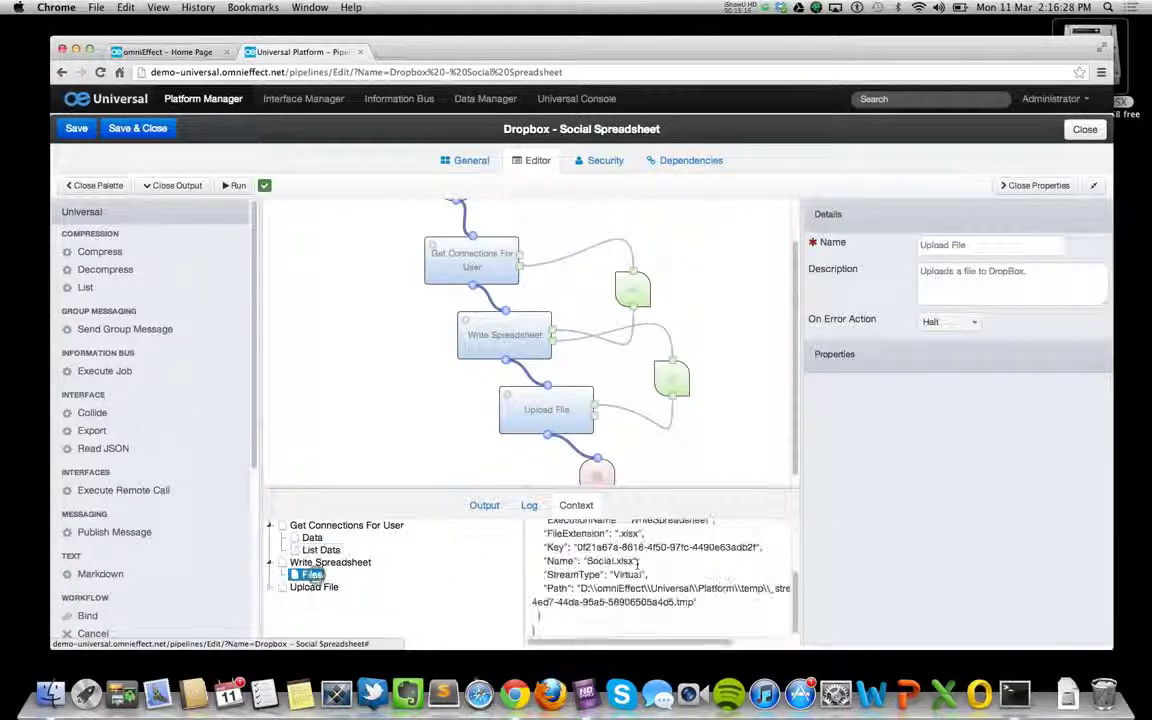
scroll(697, 572, "up", 3)
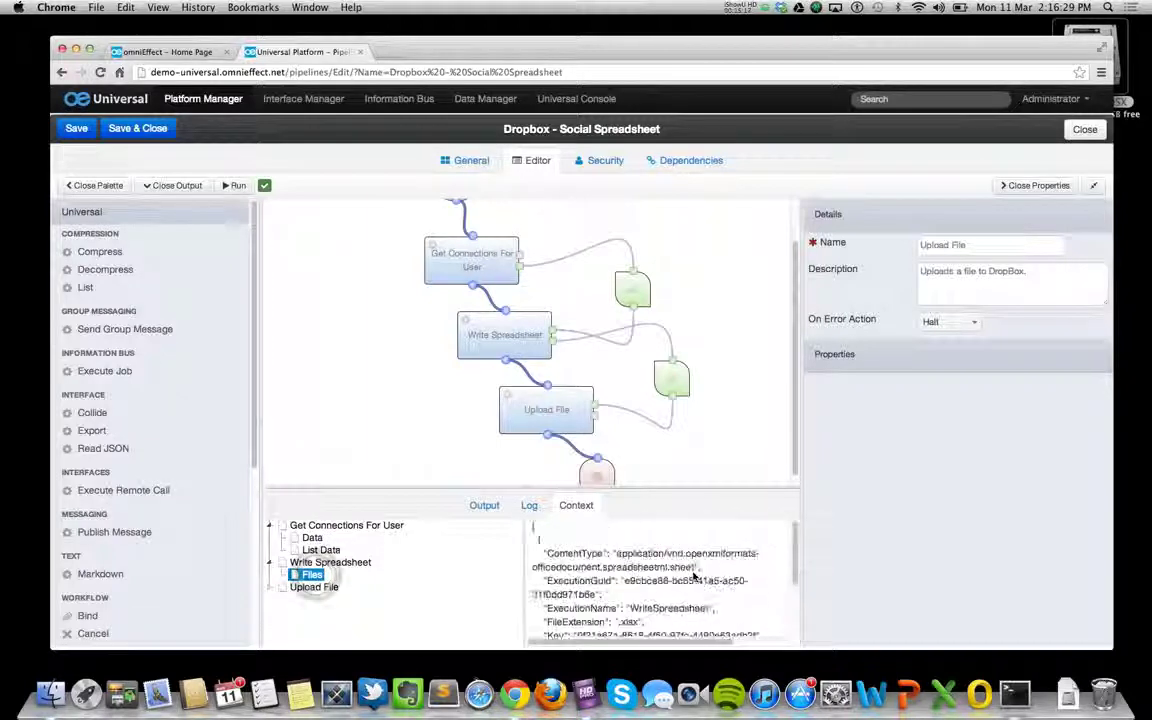
left_click(292, 599)
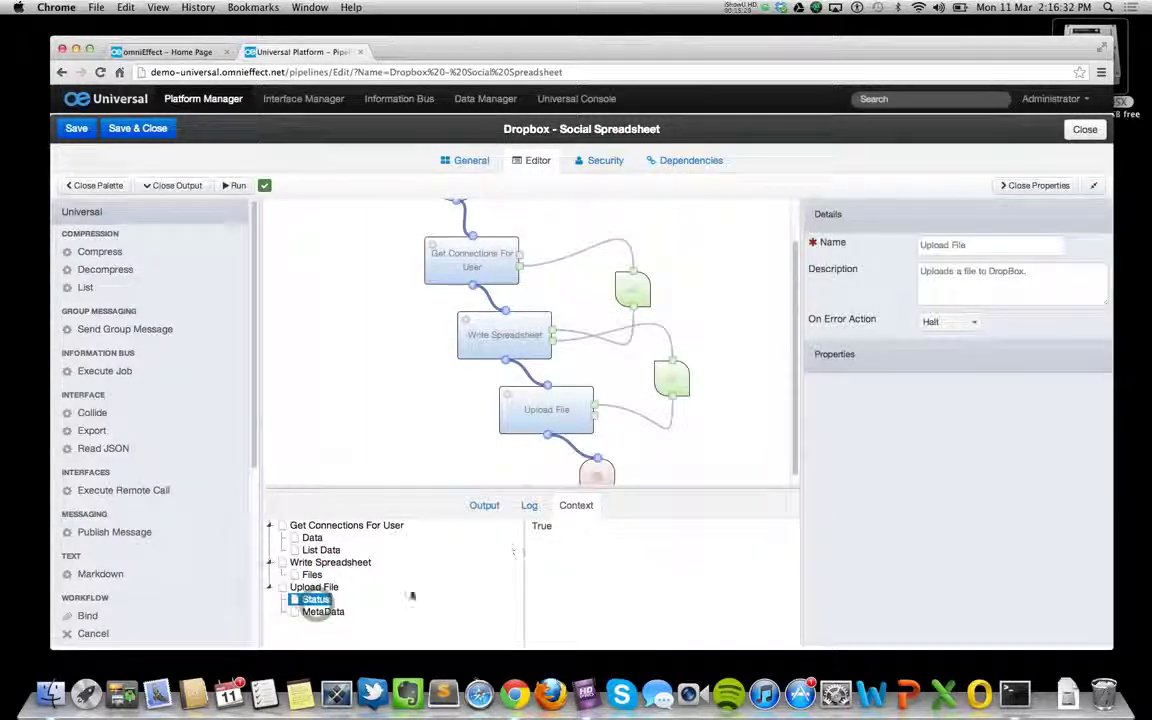
left_click(330, 613)
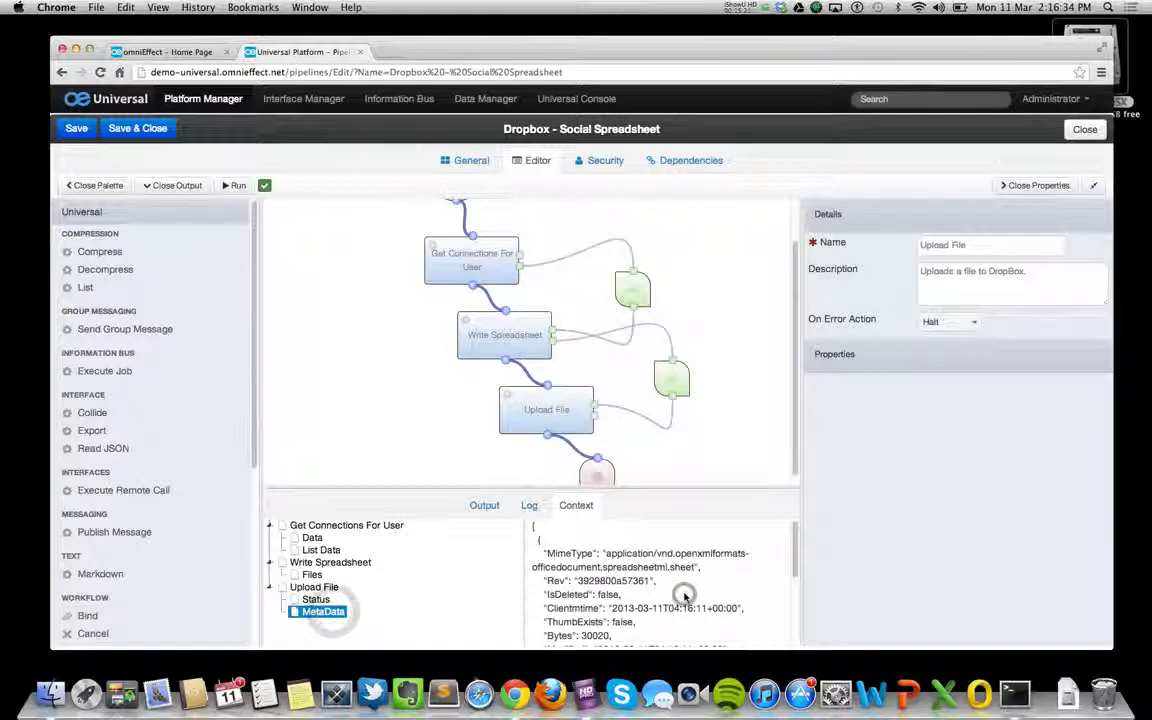
scroll(684, 597, "down", 8)
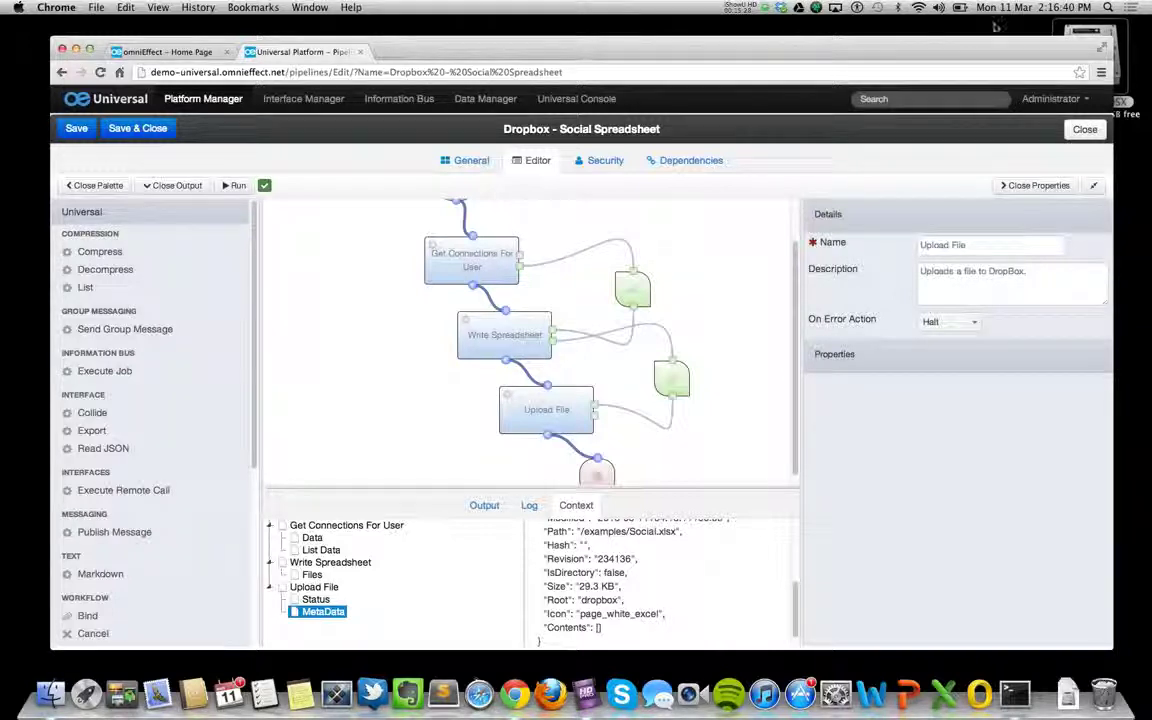
Step: Open Social.xlsx in Excel from the examples folder of the local Dropbox folder and inspect its LinkedIn sheet
left_click(815, 8)
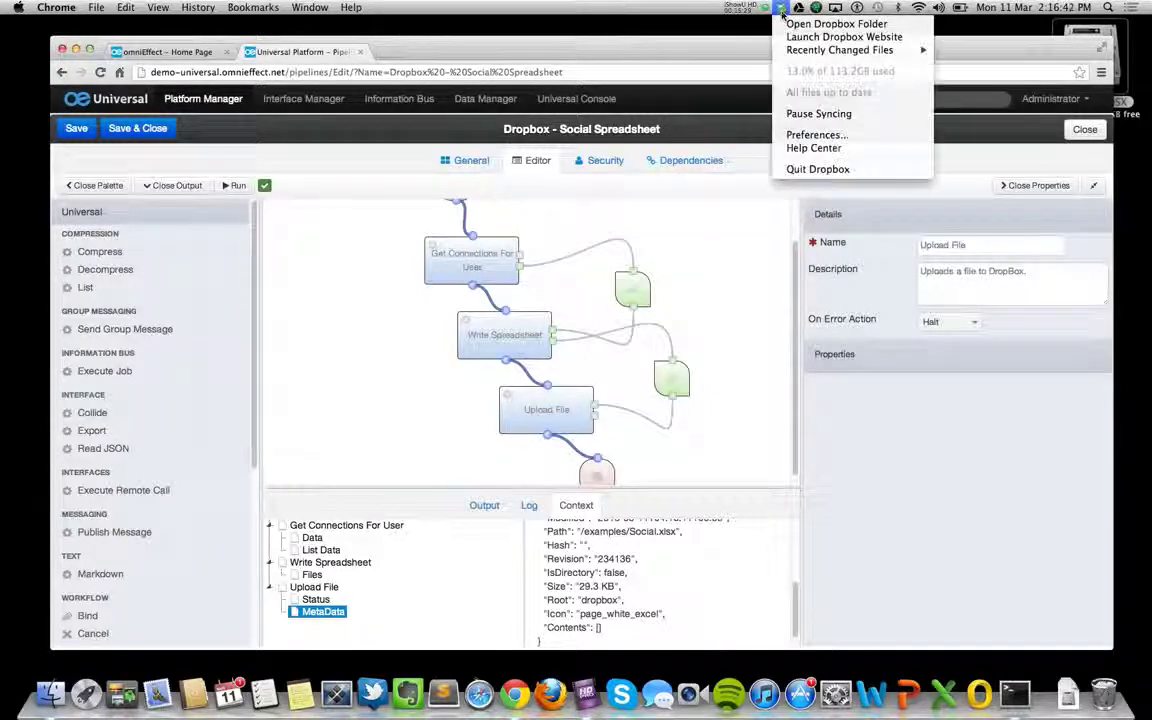
left_click(832, 23)
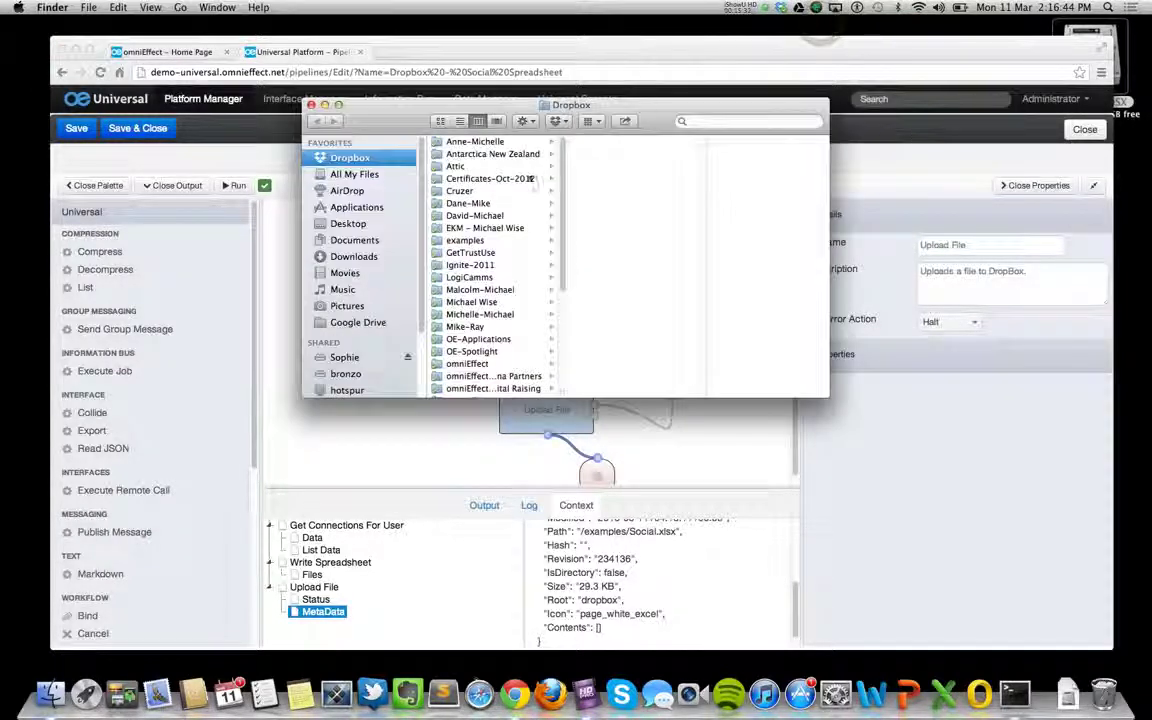
left_click(489, 241)
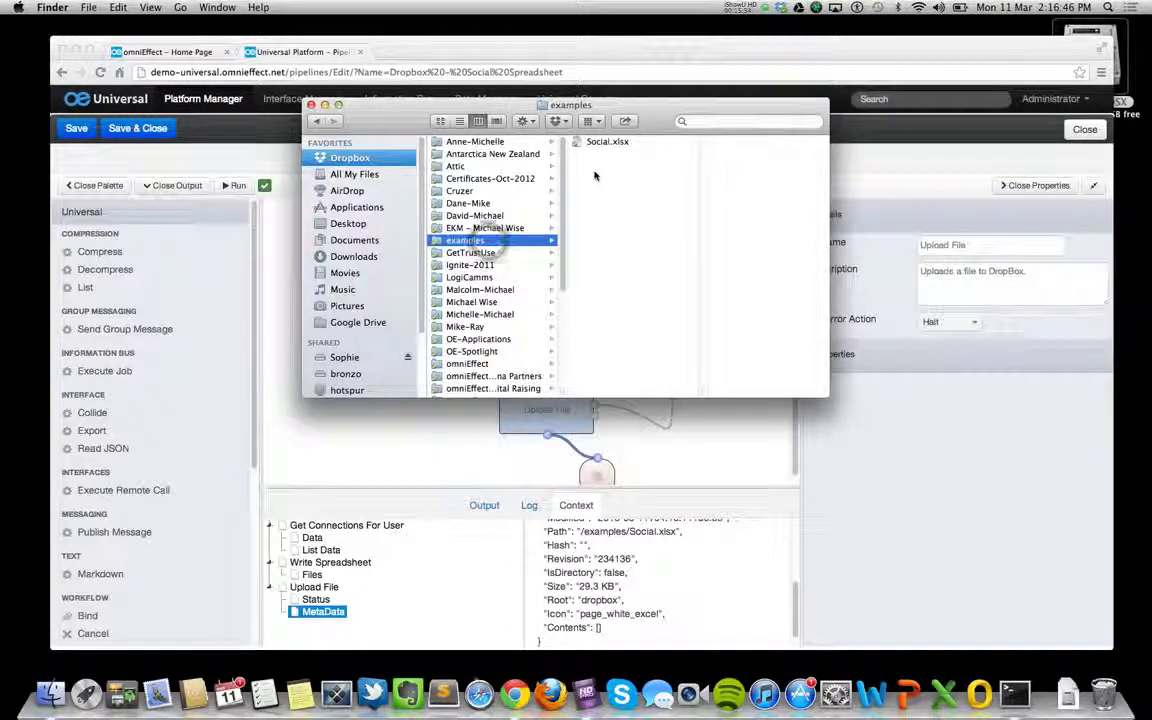
double_click(607, 143)
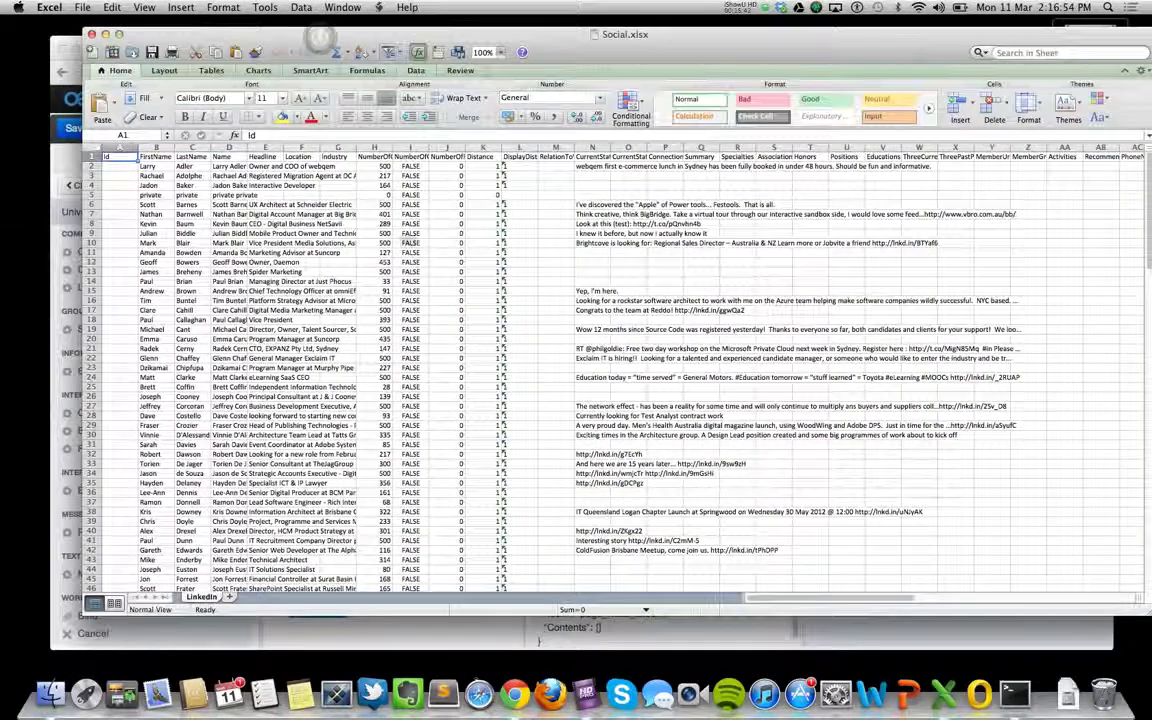
left_click(176, 195)
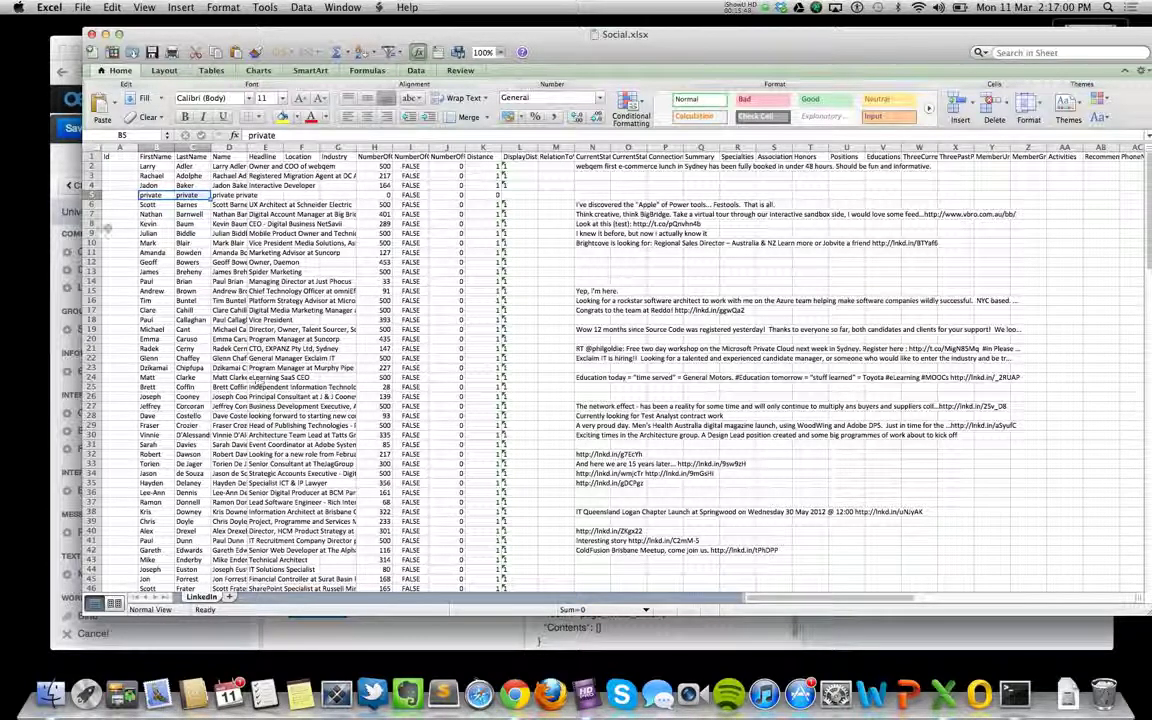
Step: Quit Excel, close the Dropbox folder window and return to the pipeline editor in Chrome
left_click(44, 8)
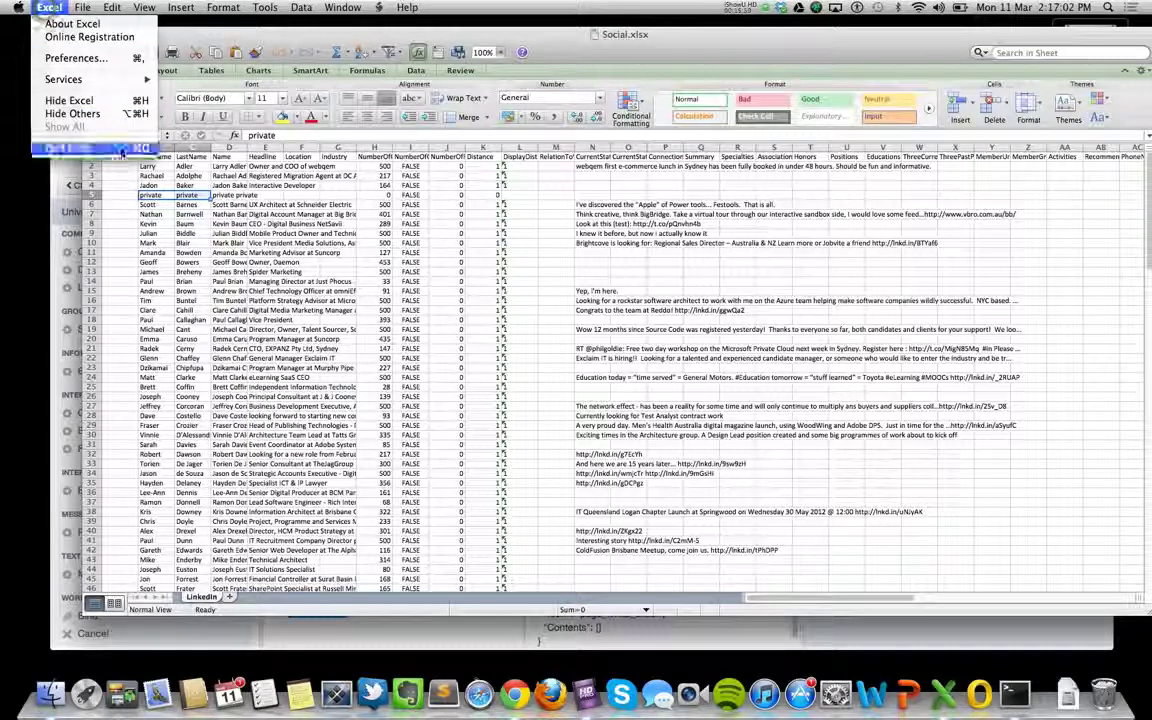
left_click(50, 145)
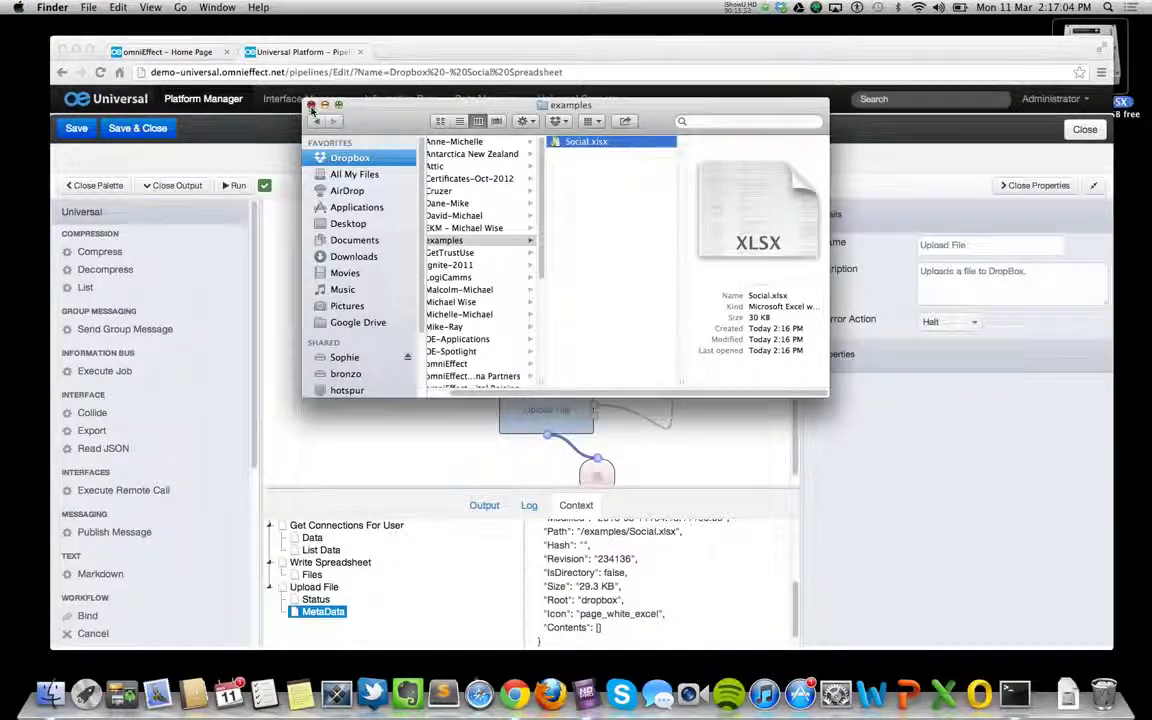
key("super+w")
left_click(768, 192)
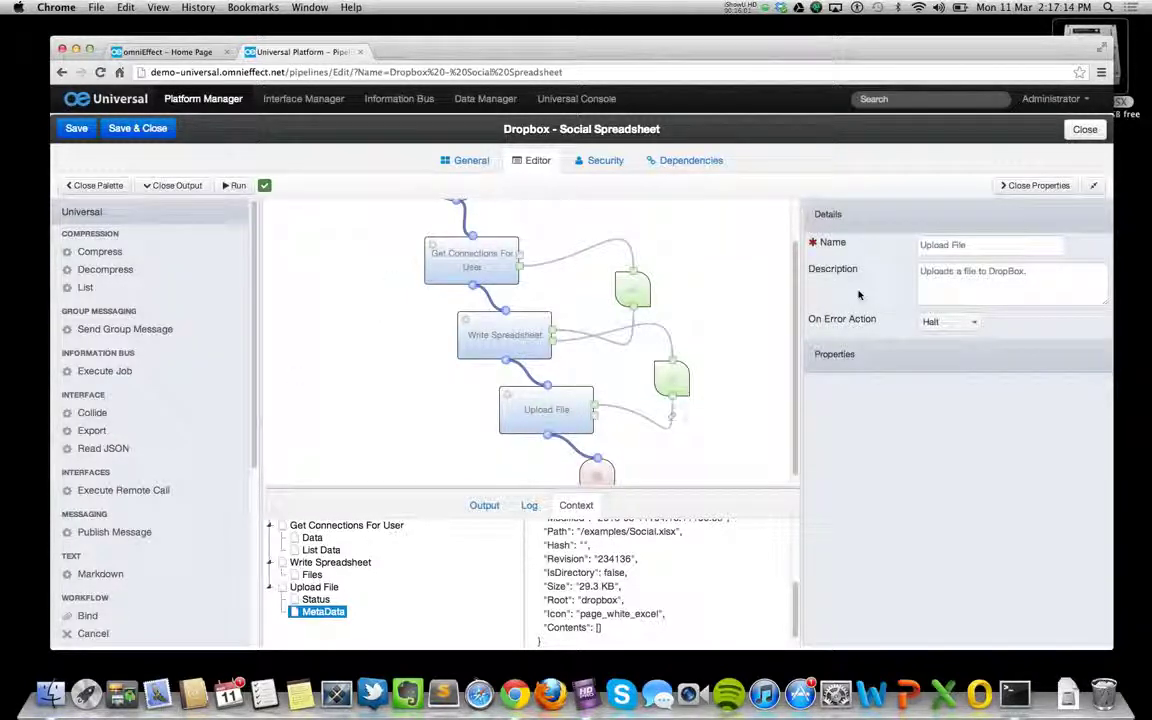
Step: Save and close the pipeline, and bring up the Run action for Dropbox - Social Spreadsheet in the pipelines list
left_click(160, 132)
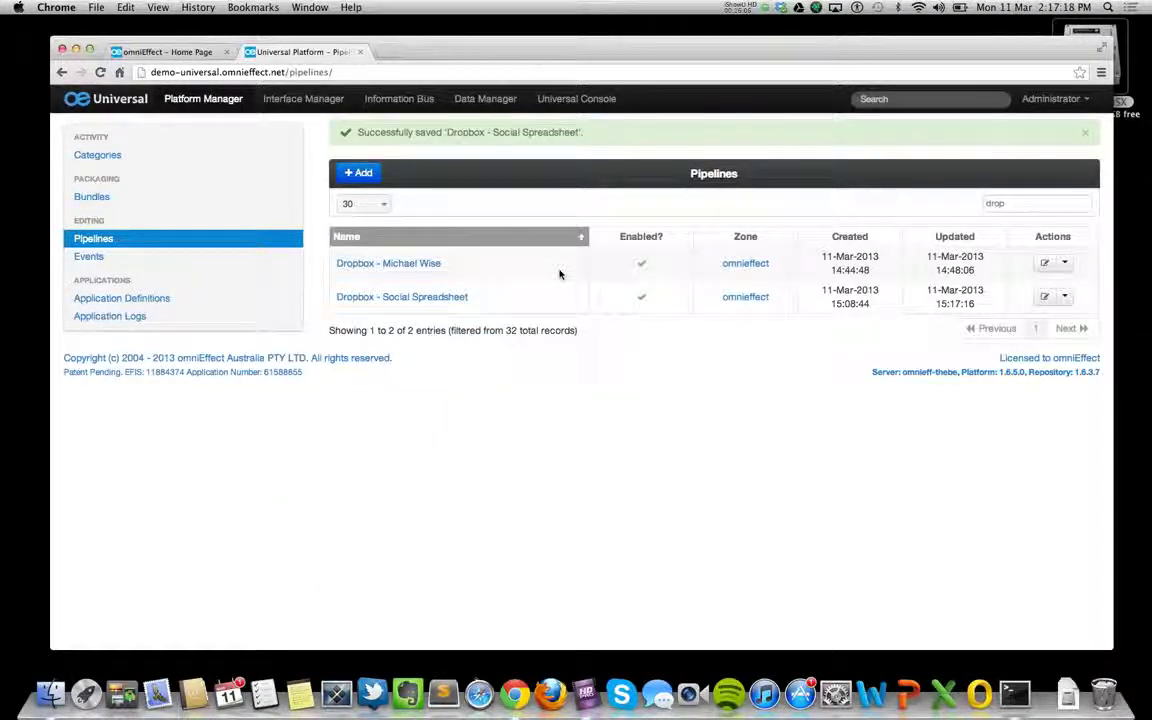
left_click(1064, 296)
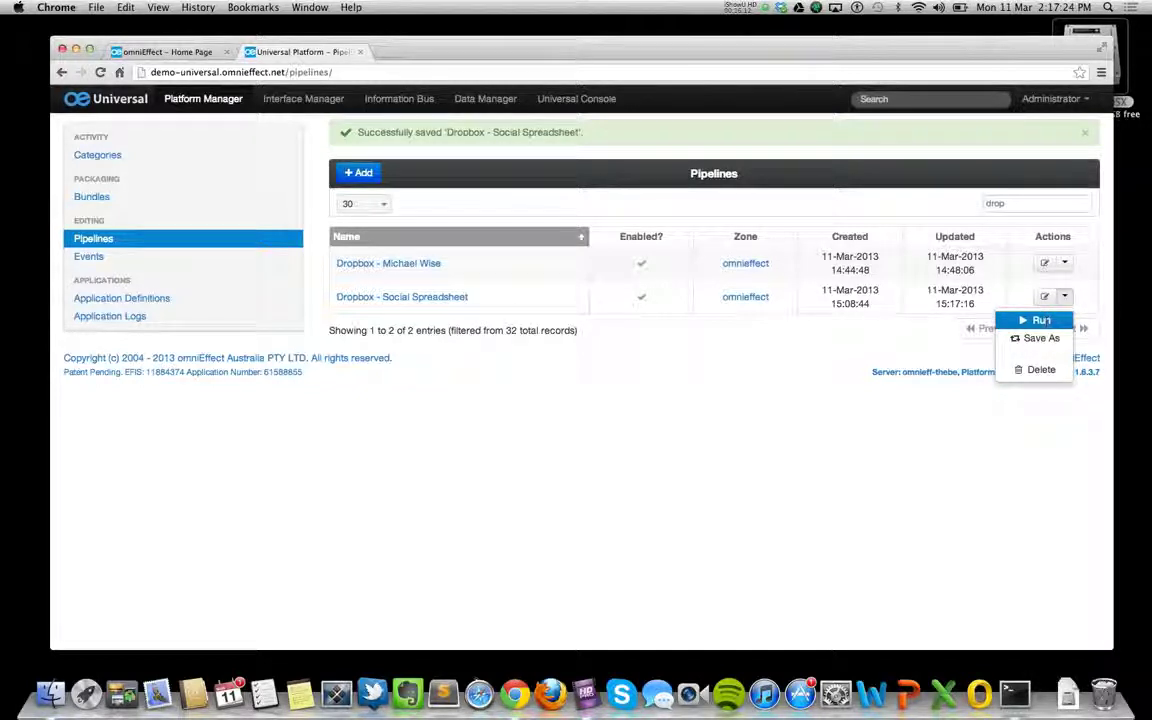
left_click(1040, 320)
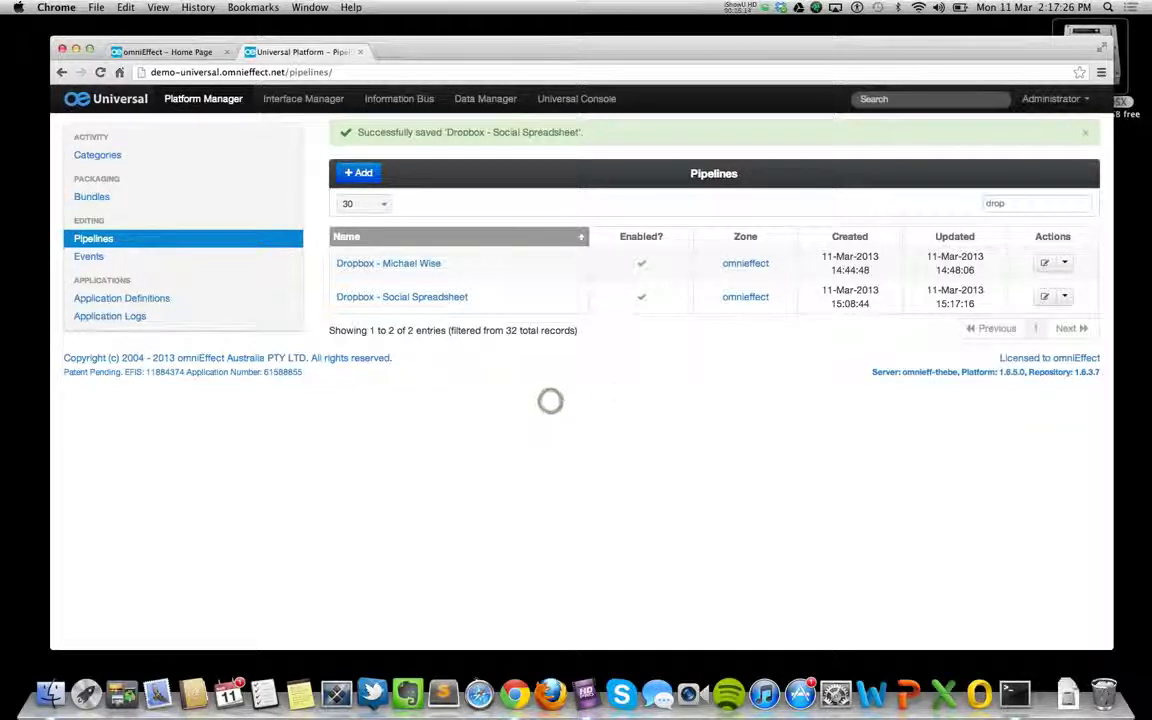
Step: Open the Information Bus jobs list and look through the job types that can be added, such as Execute Pipeline
left_click(380, 99)
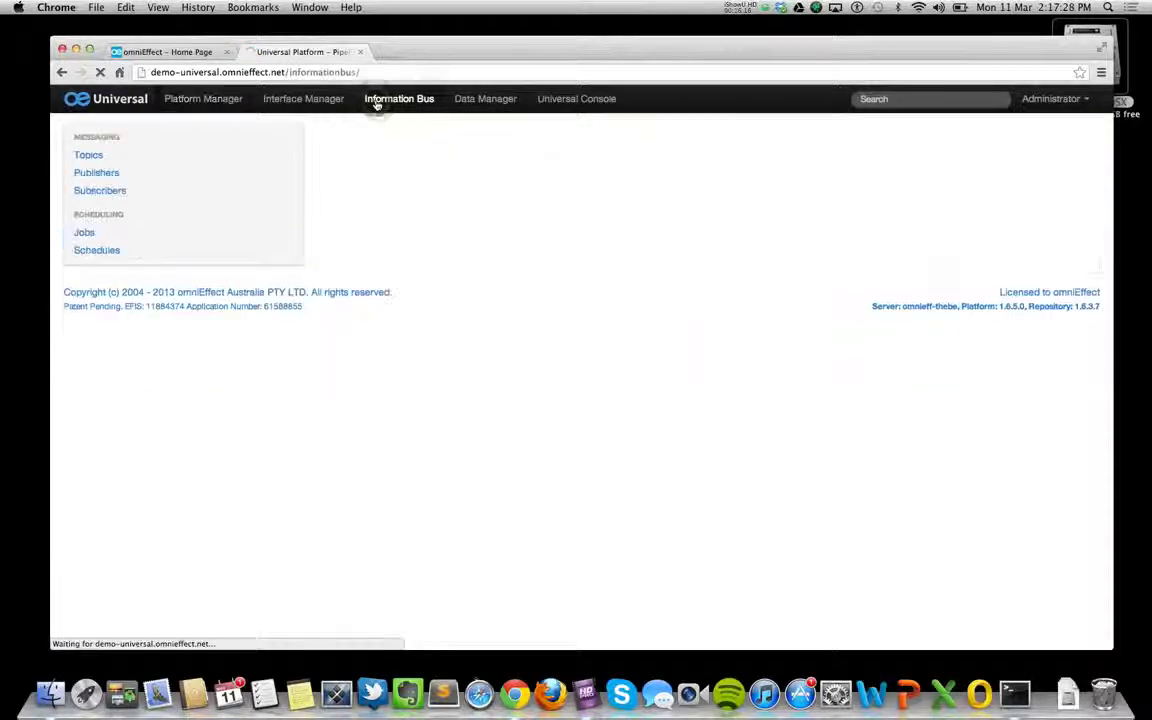
left_click(81, 236)
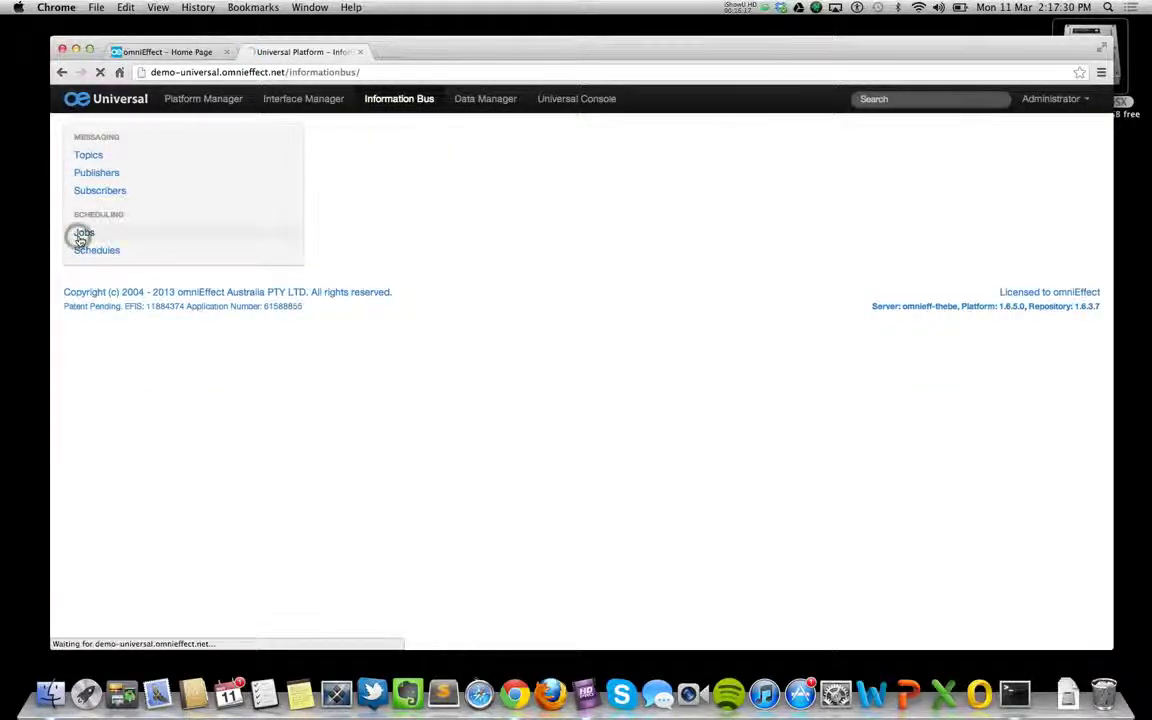
left_click(391, 140)
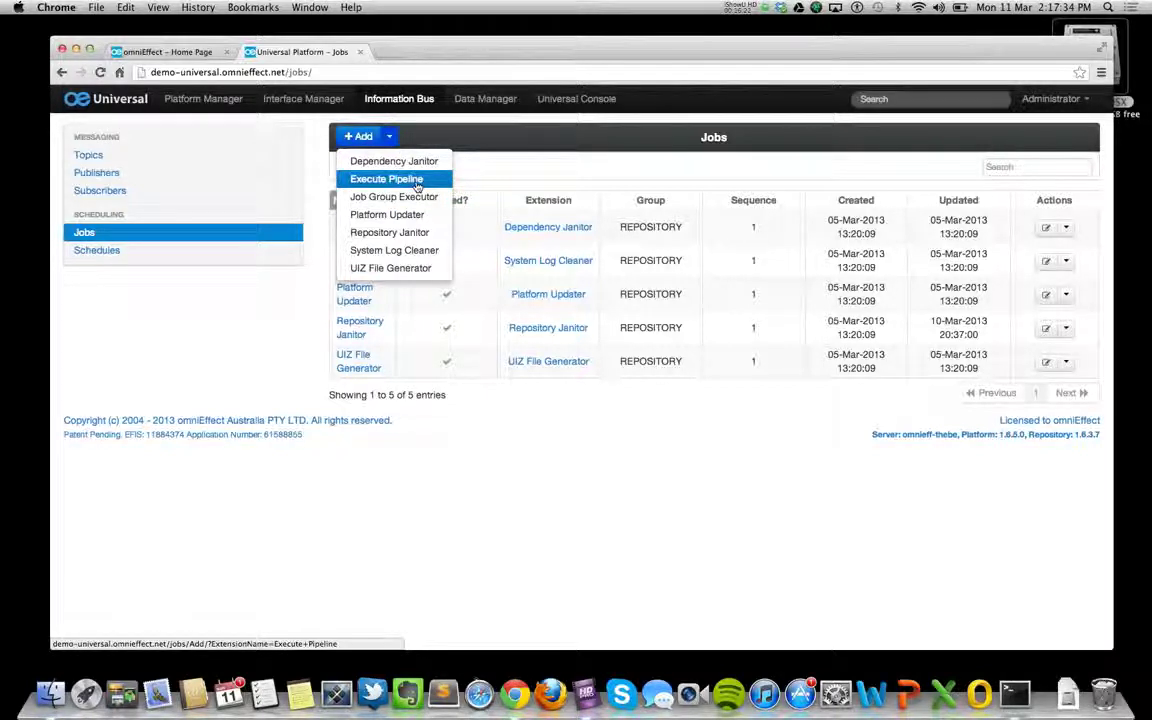
left_click(225, 321)
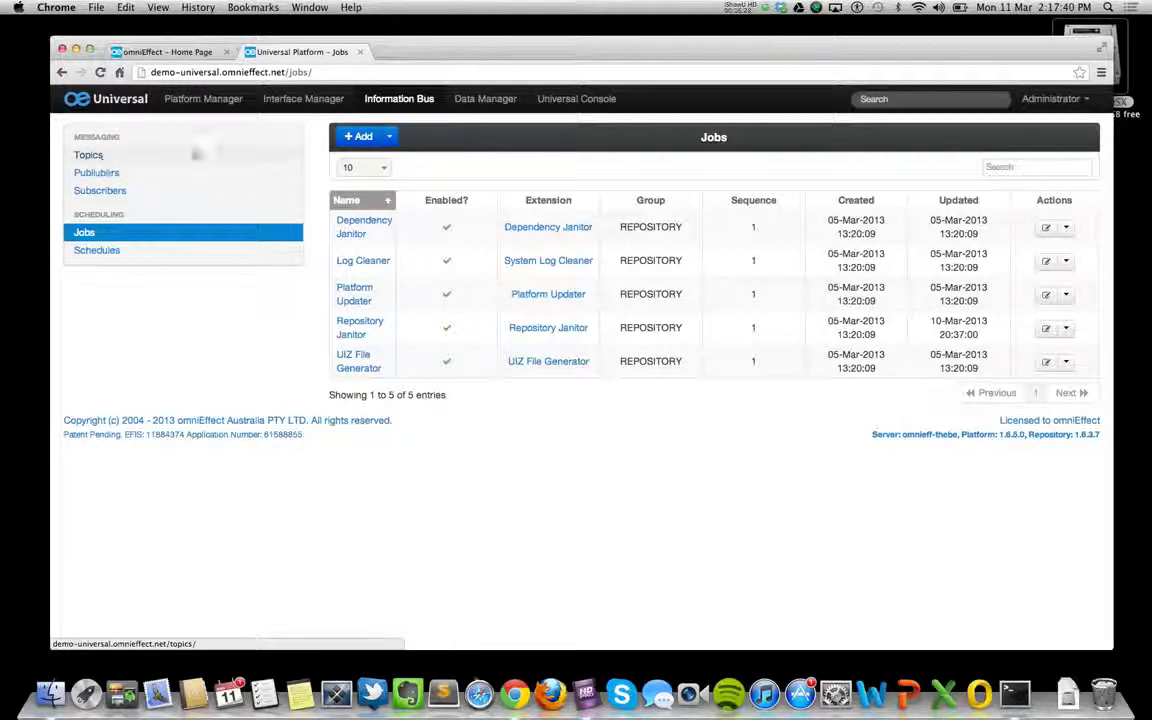
left_click_drag(494, 54, 498, 47)
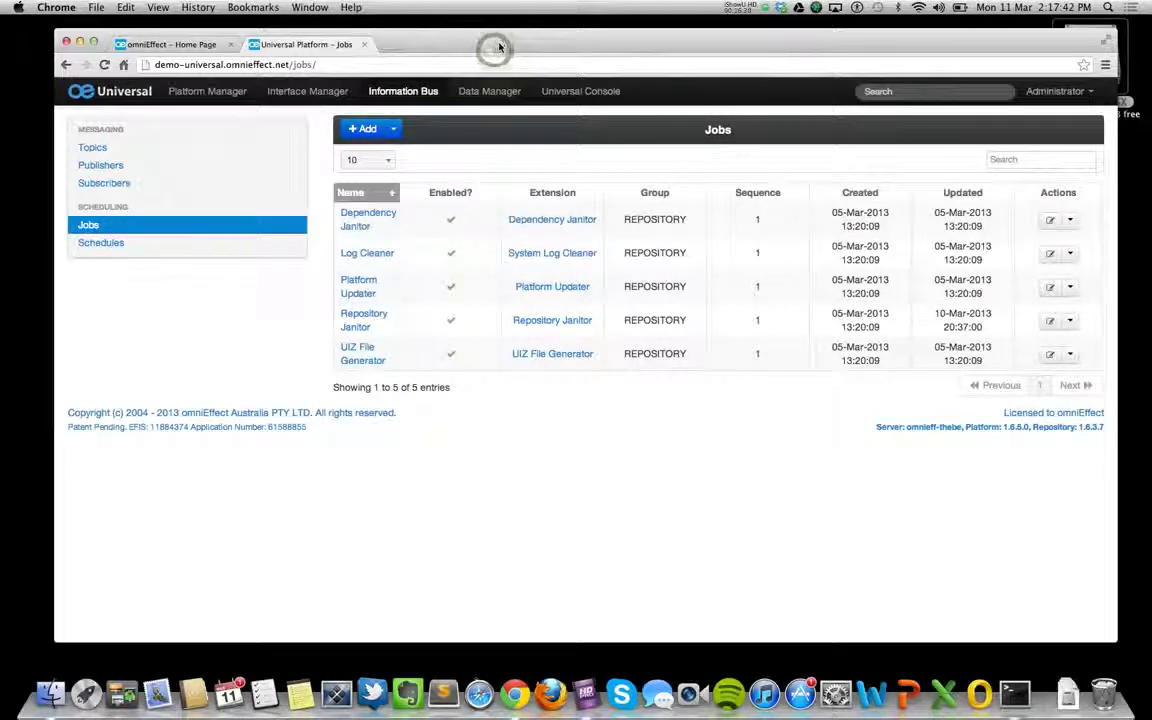
Step: Return to the Platform Manager and switch to the omniEffect home page
left_click(210, 91)
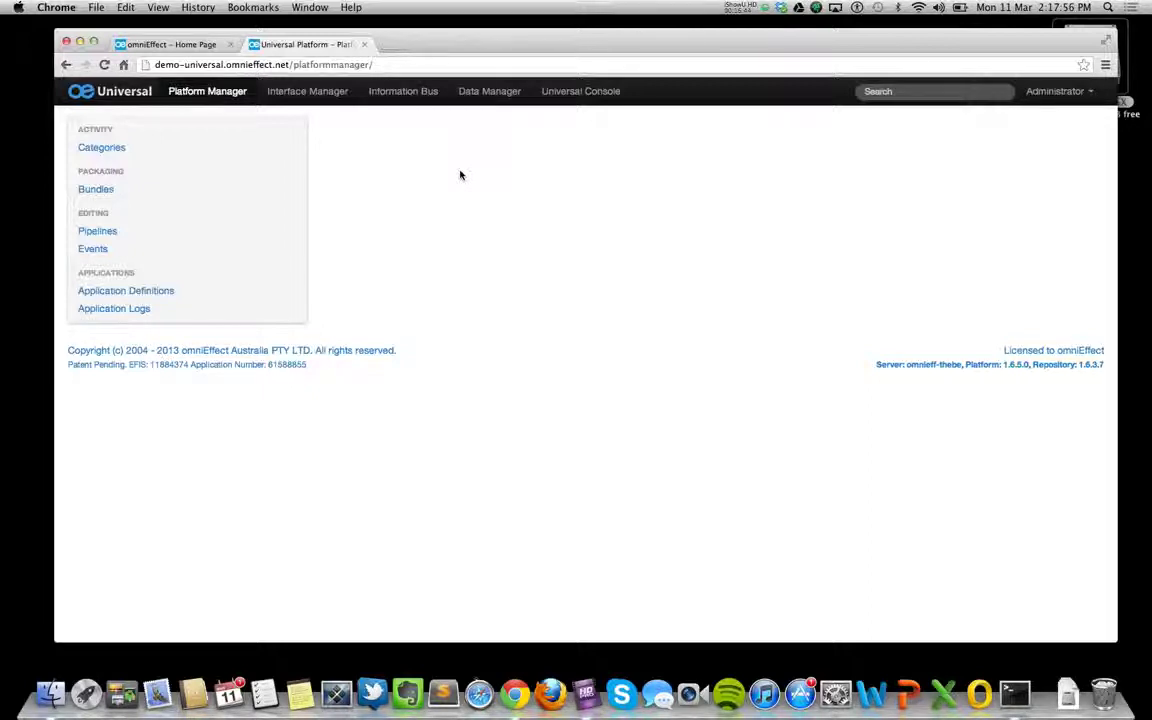
left_click(205, 45)
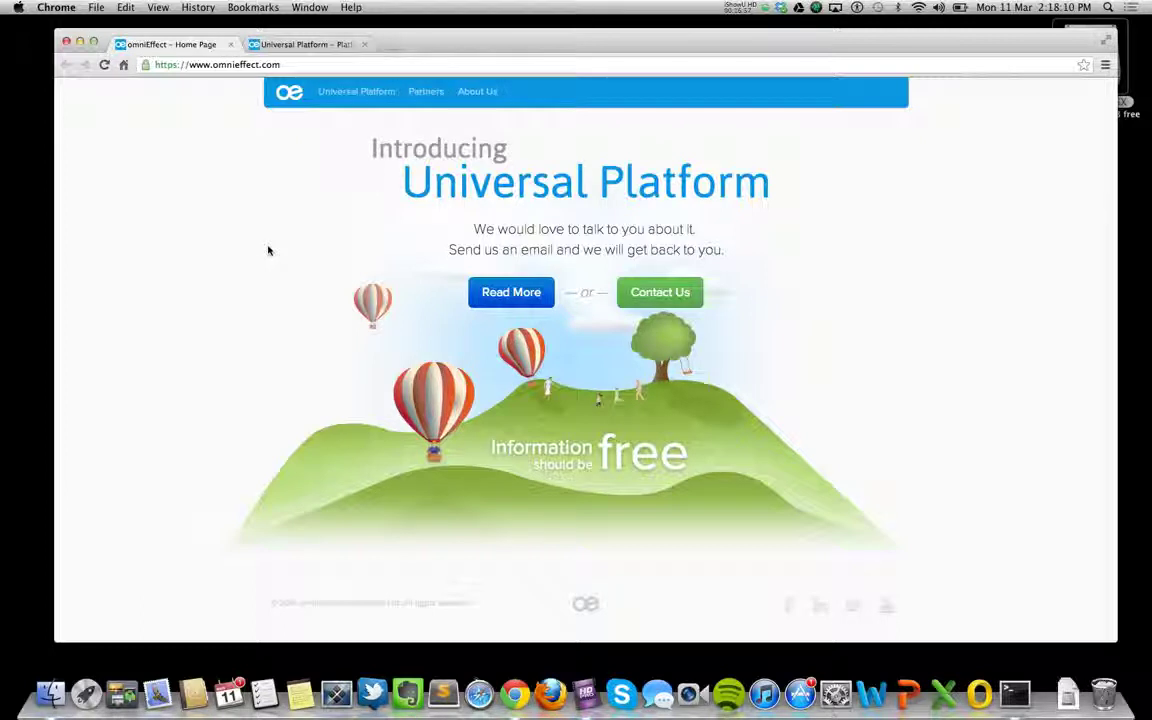
left_click(743, 10)
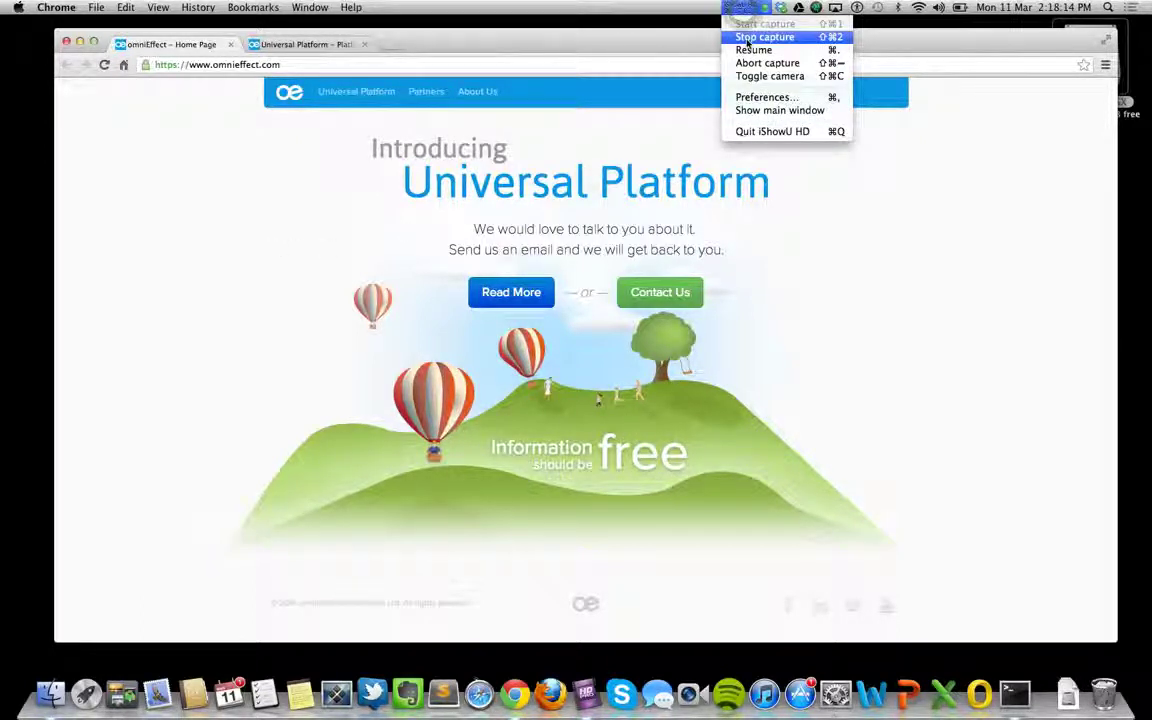